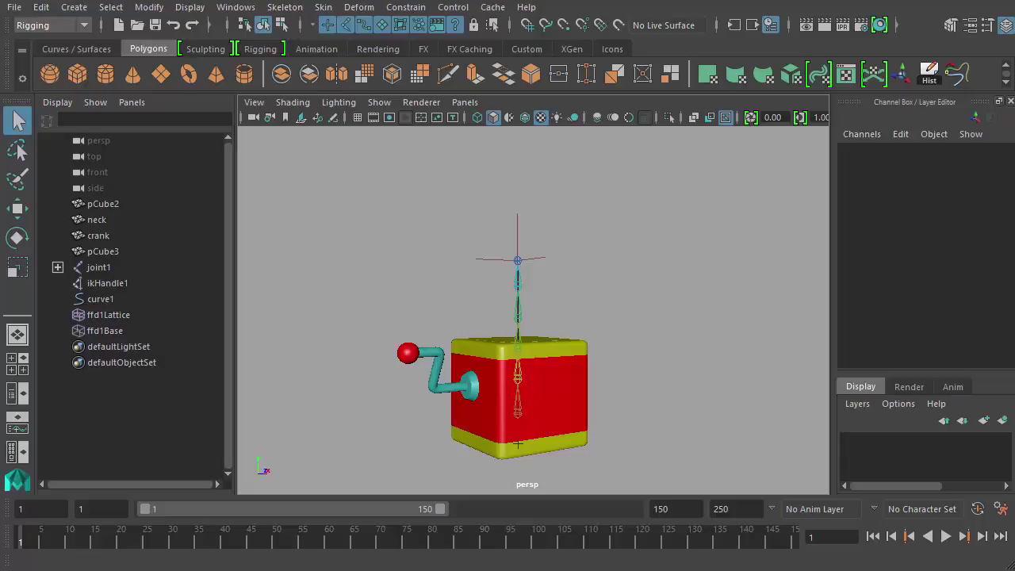
- Play through the jack-in-the-box animation from the first frame and again from around frame 70
{"action": "key", "text": "alt+v"}
{"action": "left_click_drag", "start_coordinate": [215, 547], "coordinate": [349, 560]}
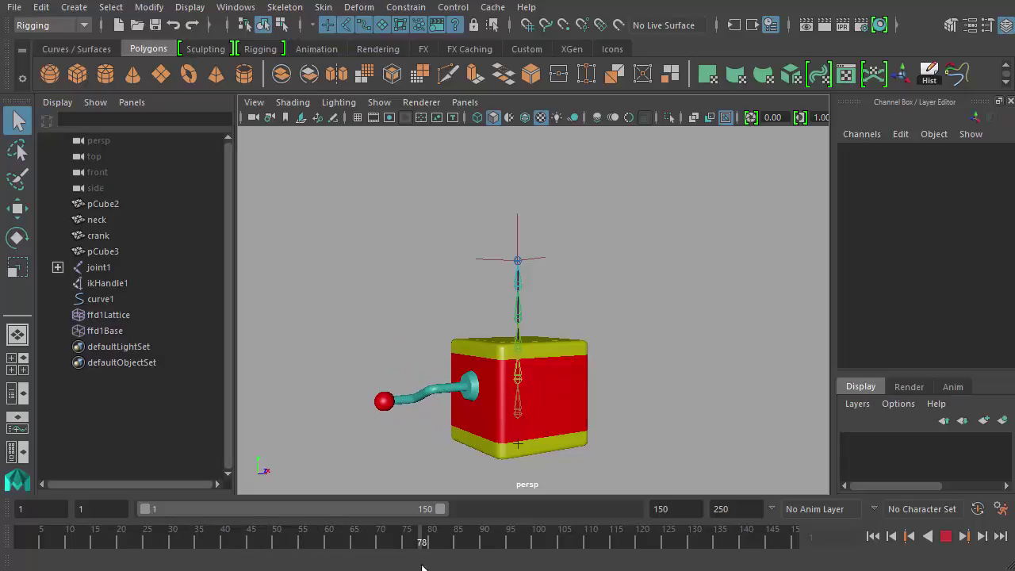
{"action": "left_click_drag", "start_coordinate": [464, 565], "coordinate": [556, 546]}
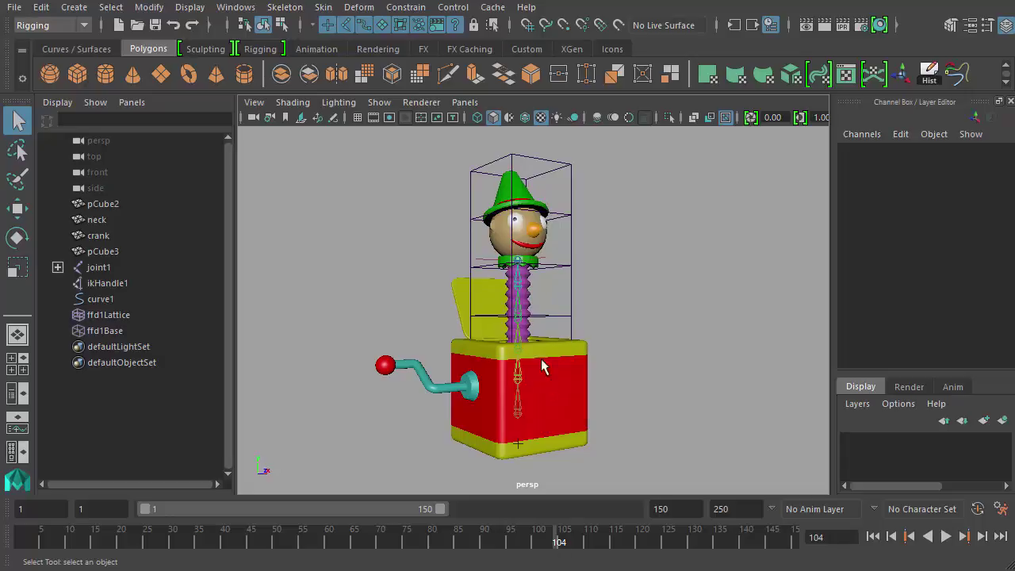
{"action": "left_click", "coordinate": [873, 536]}
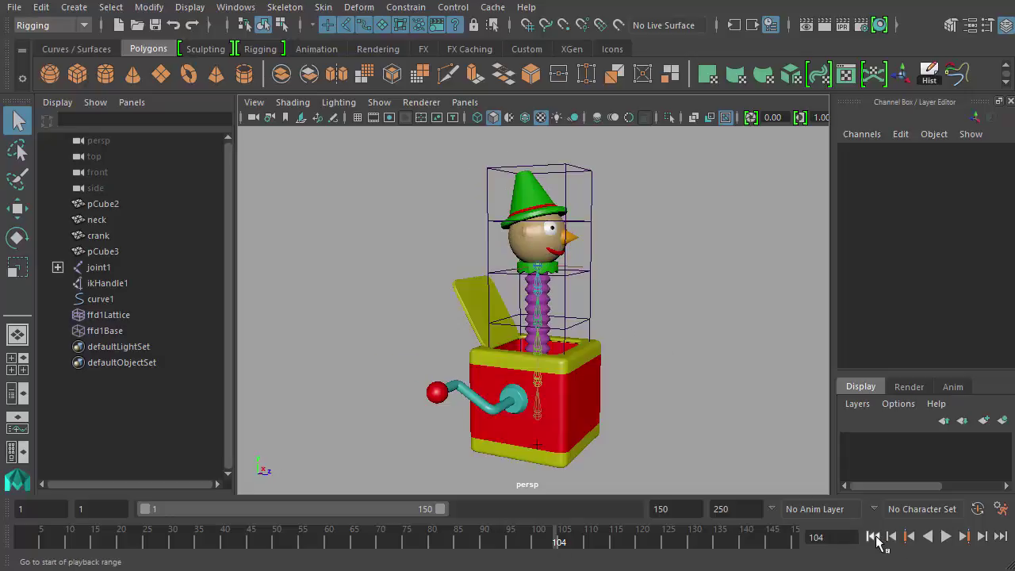
{"action": "left_click", "coordinate": [946, 538]}
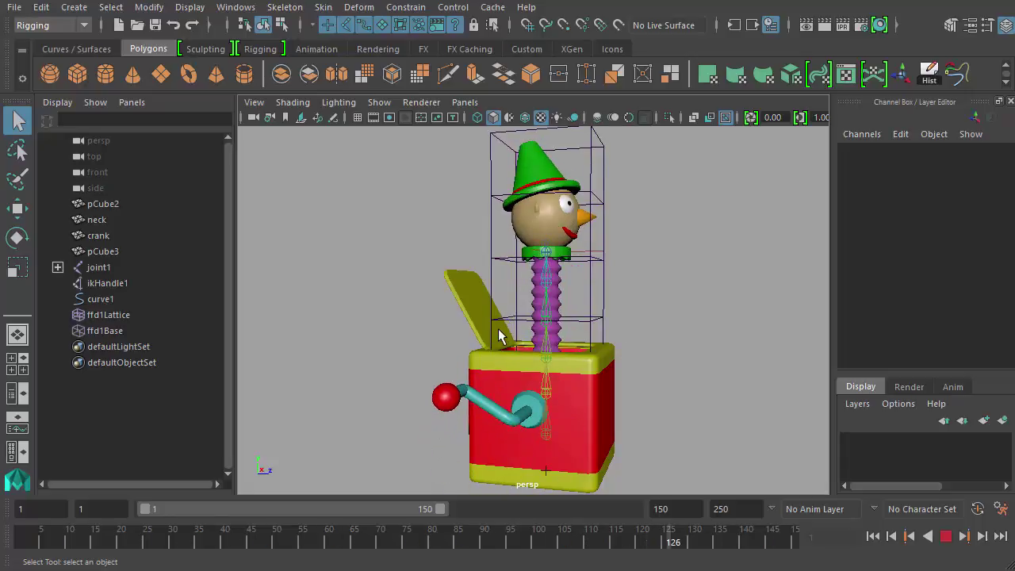
{"action": "left_click", "coordinate": [945, 536]}
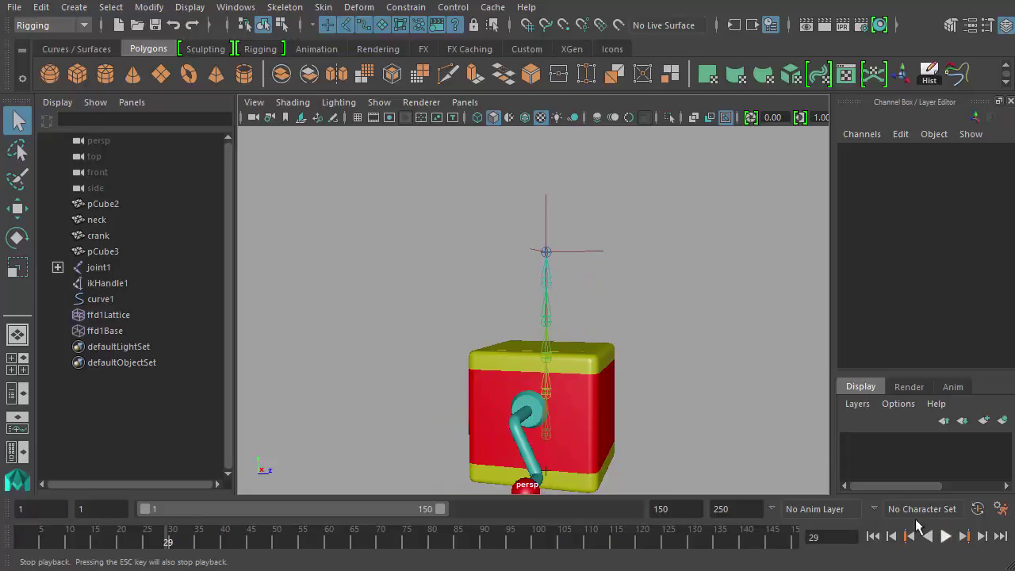
{"action": "left_click", "coordinate": [872, 536]}
{"action": "left_click", "coordinate": [382, 532]}
{"action": "key", "text": "alt+v"}
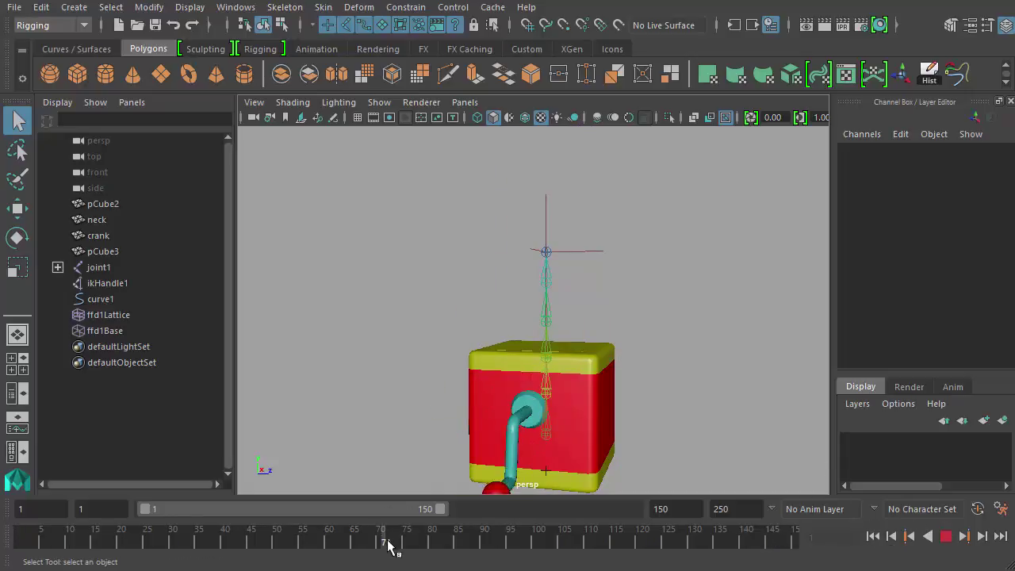
{"action": "key", "text": "alt+v"}
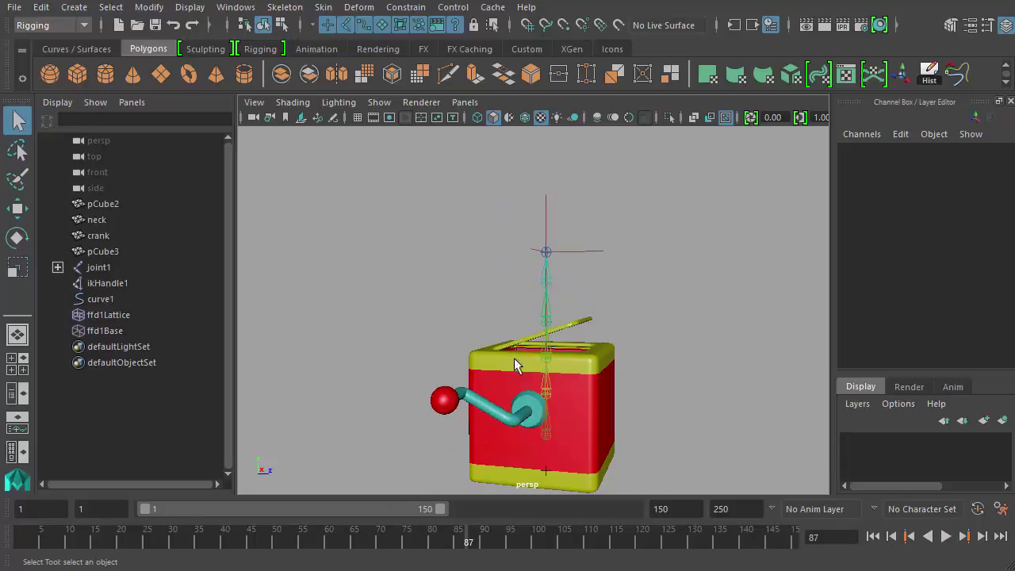
- Select the lid pCube2 and check its motion around frames 86–90 from the front
{"action": "left_click", "coordinate": [521, 349]}
{"action": "left_click_drag", "start_coordinate": [458, 540], "coordinate": [484, 551]}
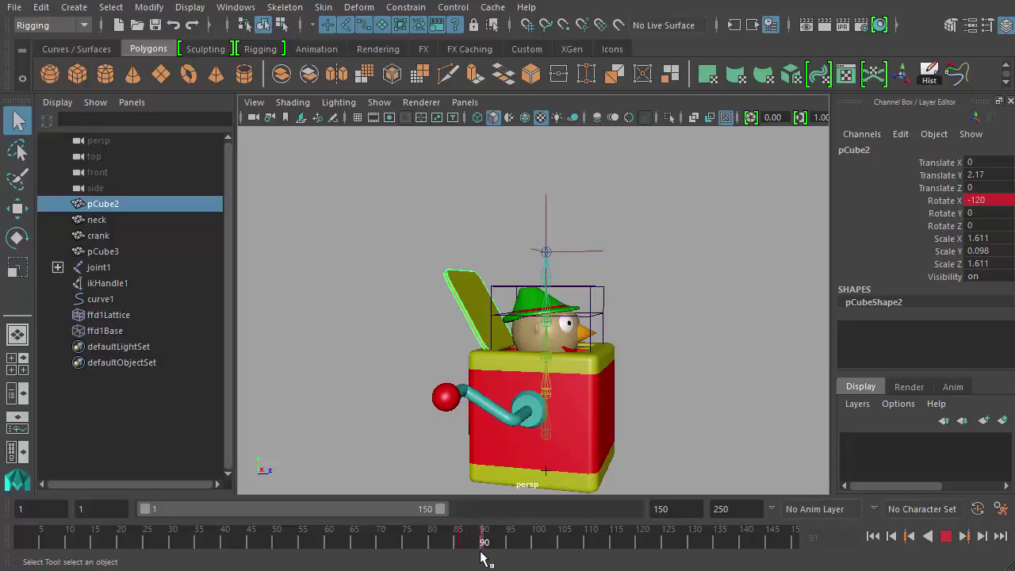
{"action": "left_click_drag", "start_coordinate": [480, 558], "coordinate": [481, 558]}
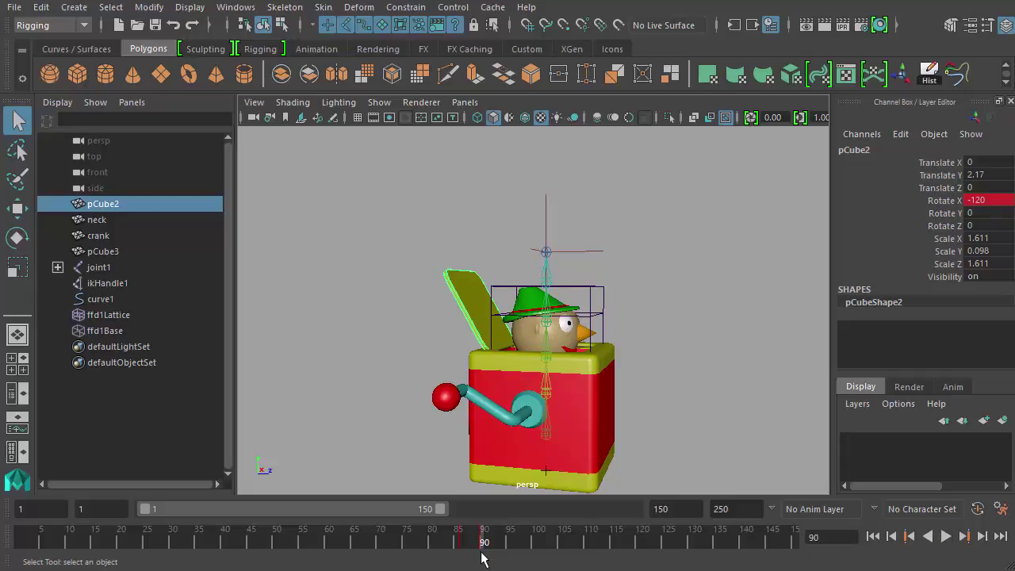
{"action": "left_click_drag", "start_coordinate": [458, 438], "coordinate": [397, 341], "text": "alt"}
{"action": "key", "text": "alt+v"}
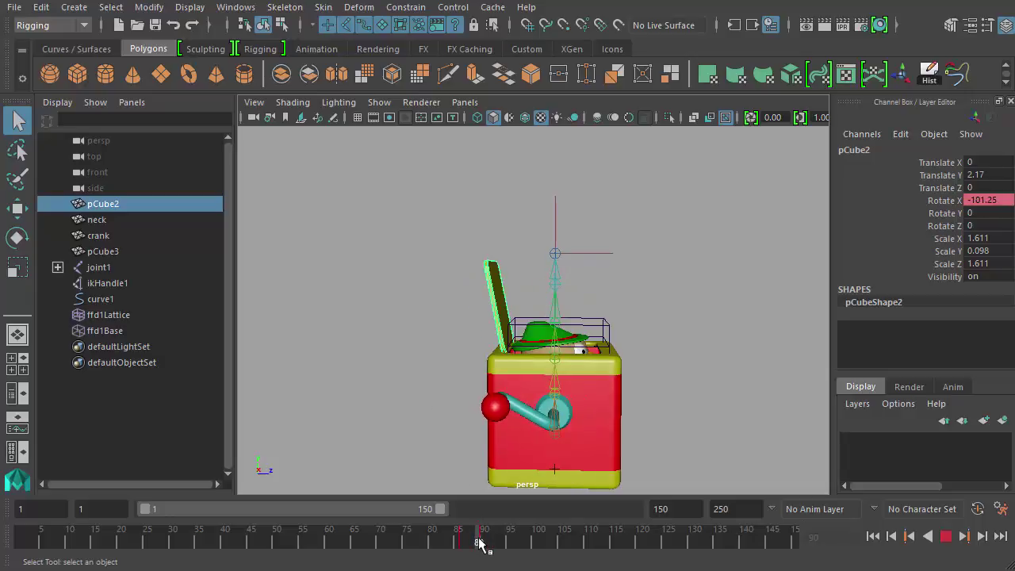
{"action": "key", "text": "alt+v"}
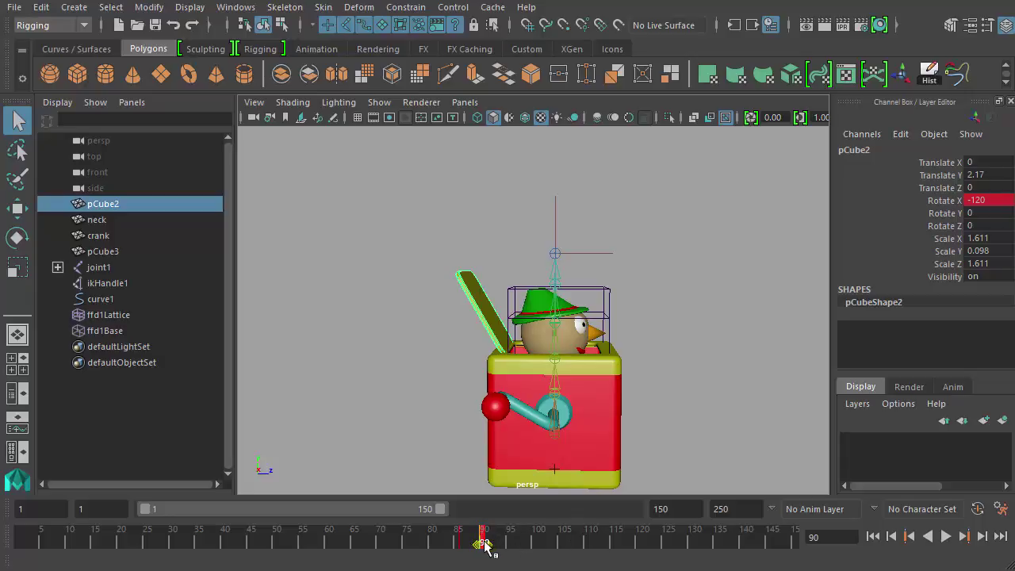
{"action": "key", "text": "alt+v"}
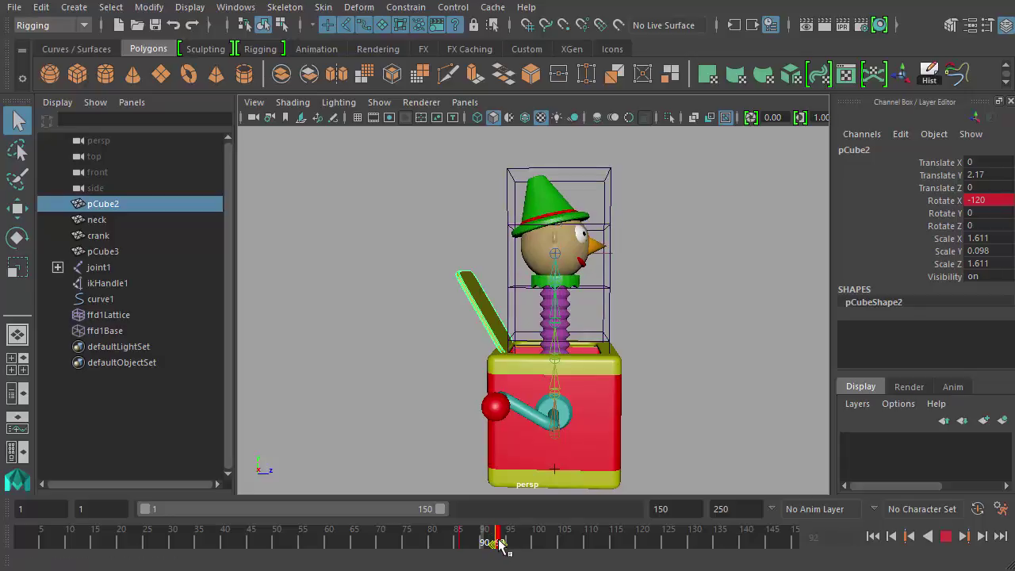
{"action": "key", "text": "alt+v"}
- Scrub frames 85–93 from several angles to watch the lid swing open to -120
{"action": "left_click_drag", "start_coordinate": [441, 543], "coordinate": [501, 553]}
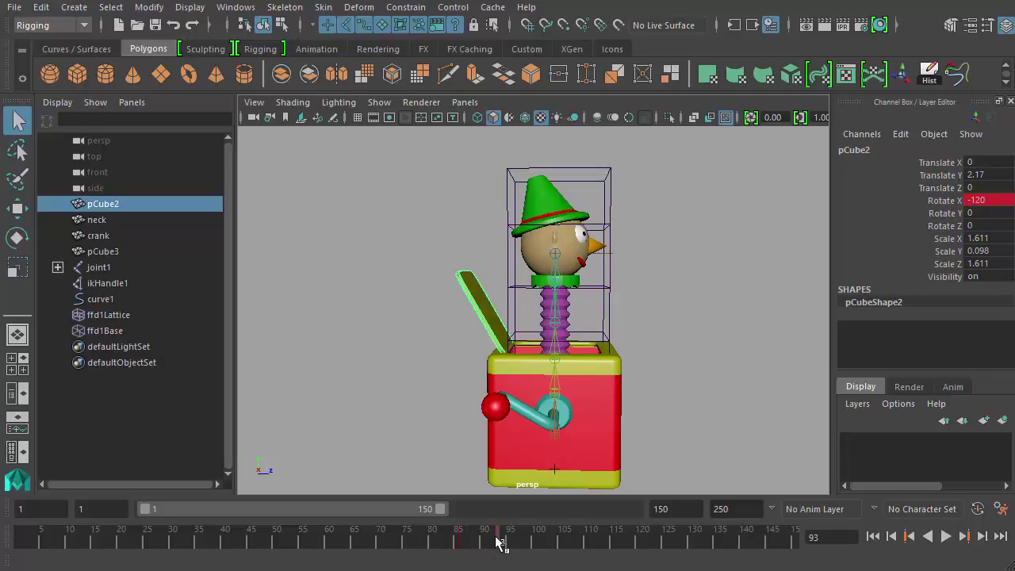
{"action": "key", "text": "alt+v"}
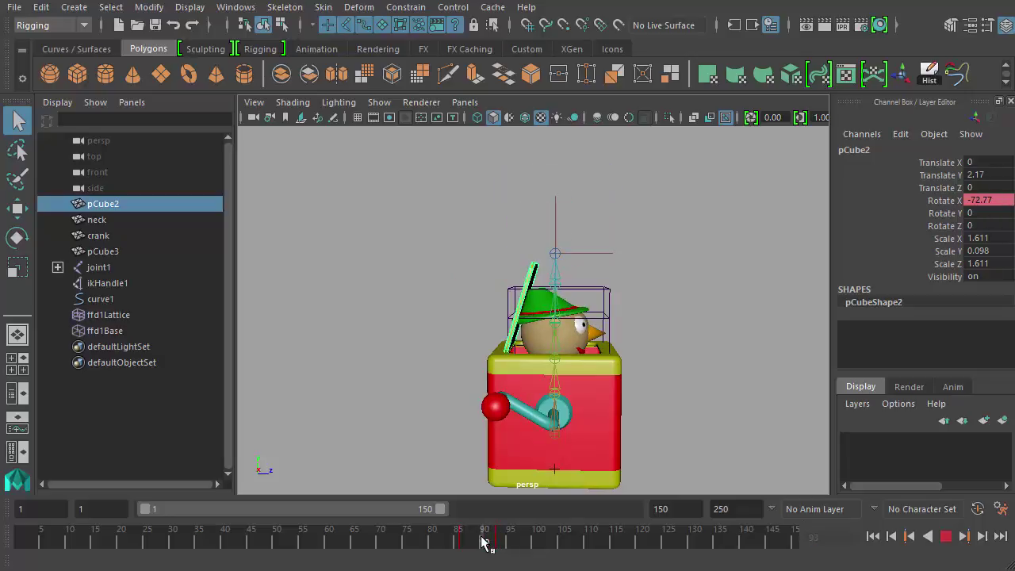
{"action": "left_click", "coordinate": [478, 541]}
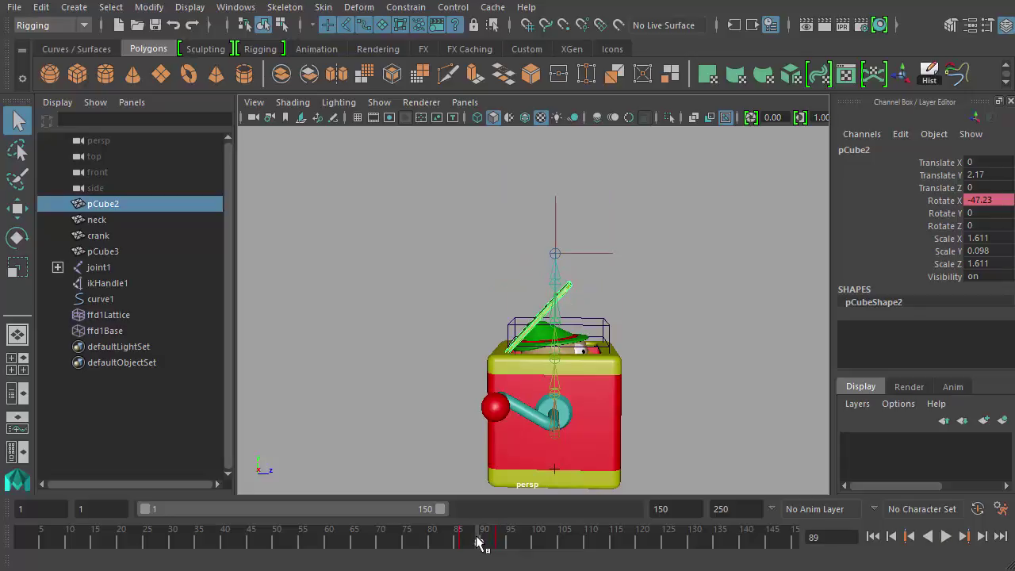
{"action": "left_click_drag", "start_coordinate": [438, 401], "coordinate": [555, 379], "text": "alt"}
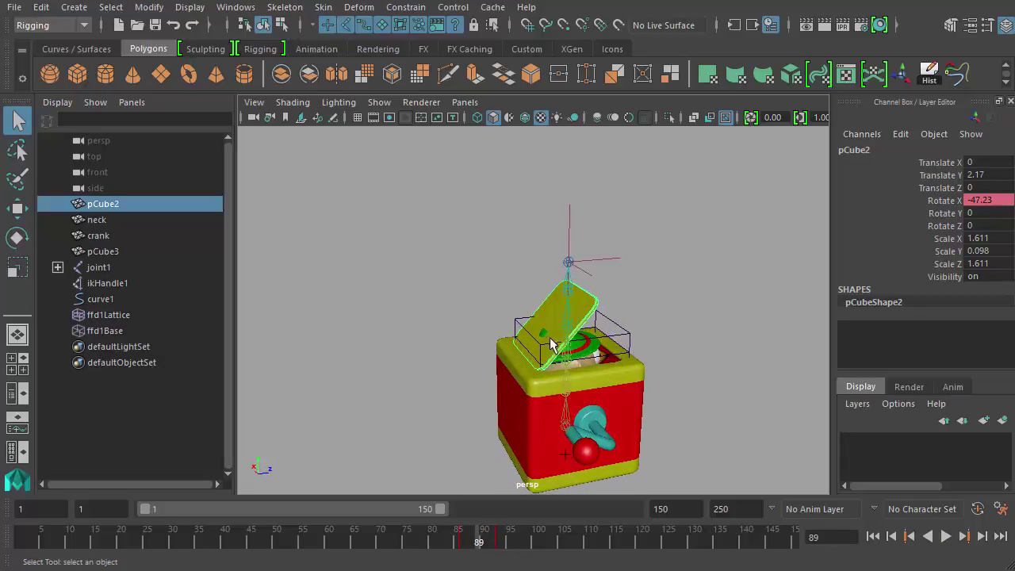
{"action": "left_click_drag", "start_coordinate": [442, 378], "coordinate": [448, 467], "text": "alt"}
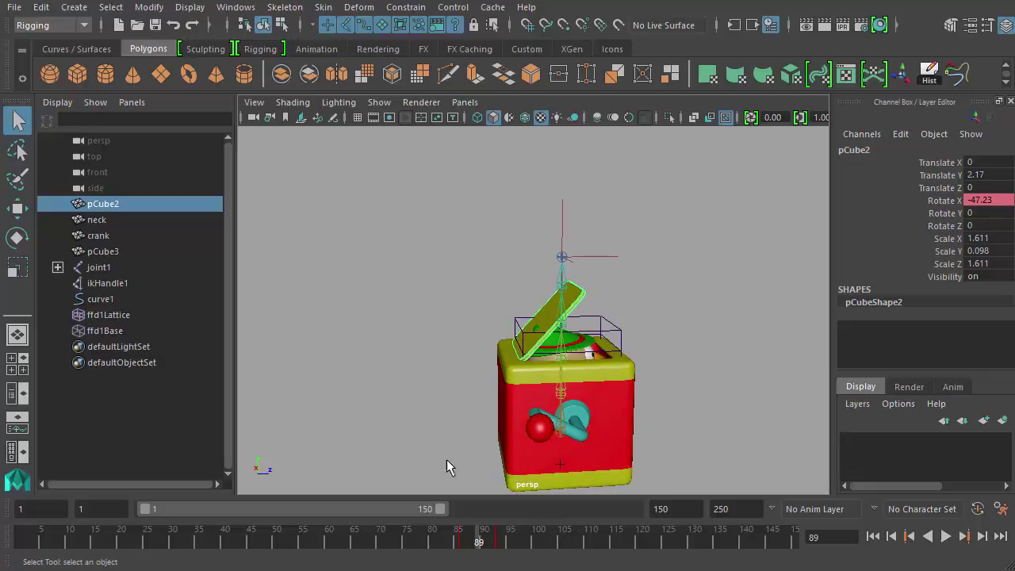
{"action": "left_click", "coordinate": [500, 545]}
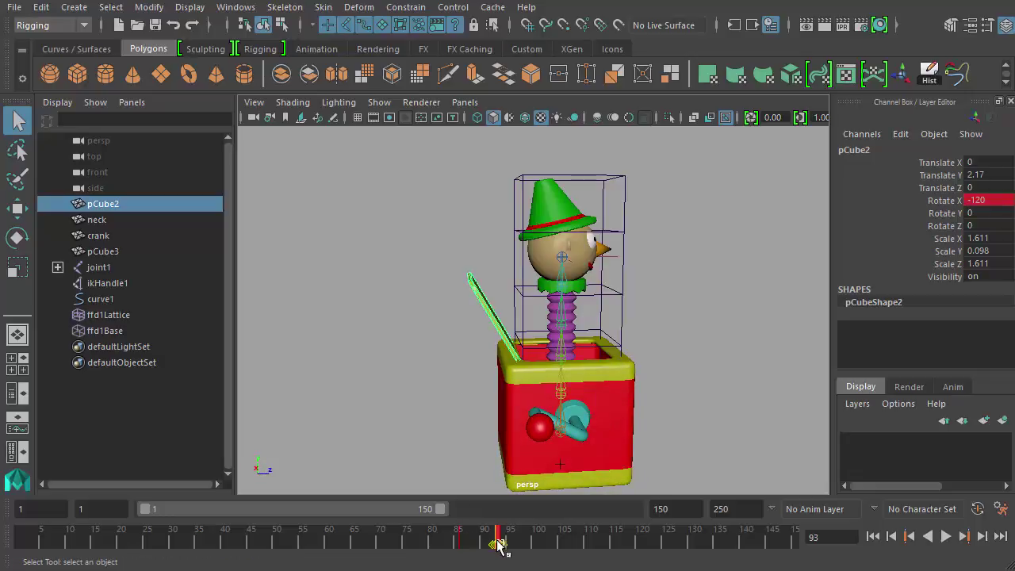
{"action": "key", "text": "alt+v"}
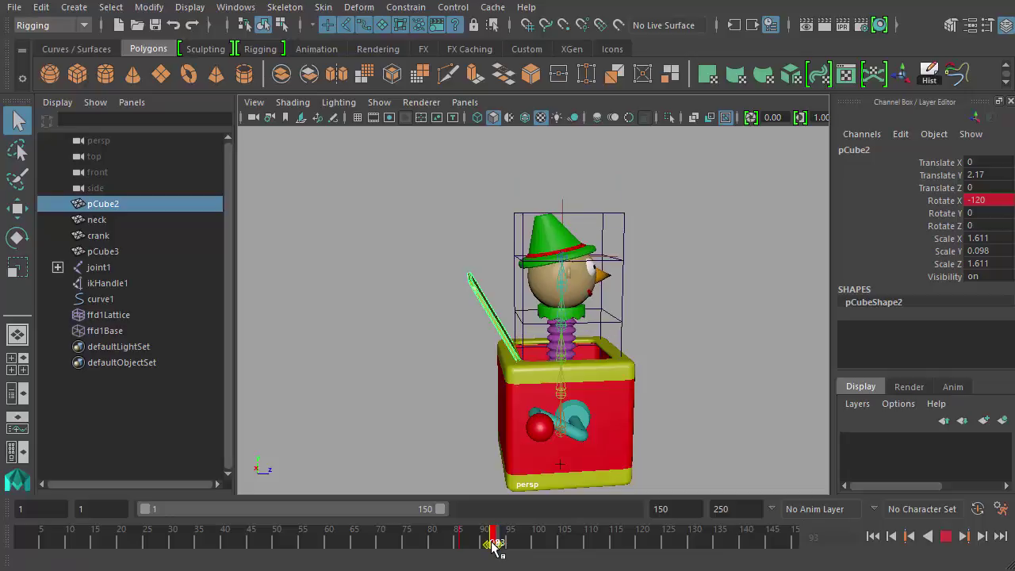
{"action": "key", "text": "alt+v"}
{"action": "key", "text": "alt+v"}
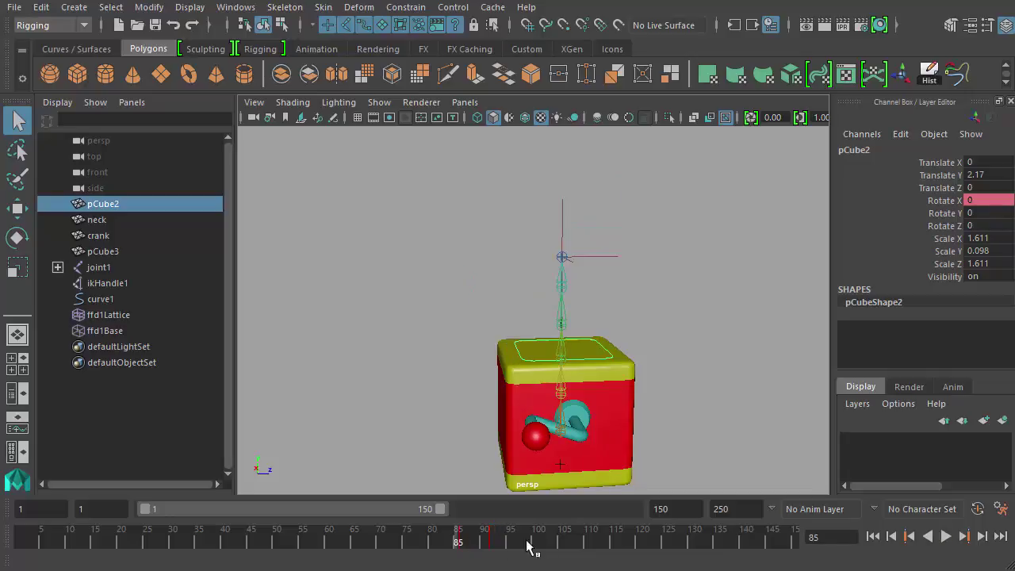
{"action": "mouse_move", "coordinate": [473, 544]}
{"action": "left_mouse_down"}
{"action": "mouse_move", "coordinate": [494, 550]}
{"action": "mouse_move", "coordinate": [470, 546]}
{"action": "left_mouse_up"}
{"action": "left_click_drag", "start_coordinate": [470, 390], "coordinate": [463, 390], "text": "alt"}
{"action": "mouse_move", "coordinate": [468, 540]}
{"action": "left_mouse_down"}
{"action": "mouse_move", "coordinate": [489, 541]}
{"action": "mouse_move", "coordinate": [479, 542]}
{"action": "left_mouse_up"}
{"action": "mouse_move", "coordinate": [488, 345]}
{"action": "left_mouse_down", "text": "alt"}
{"action": "mouse_move", "coordinate": [358, 313]}
{"action": "mouse_move", "coordinate": [427, 406]}
{"action": "left_mouse_up", "text": "alt"}
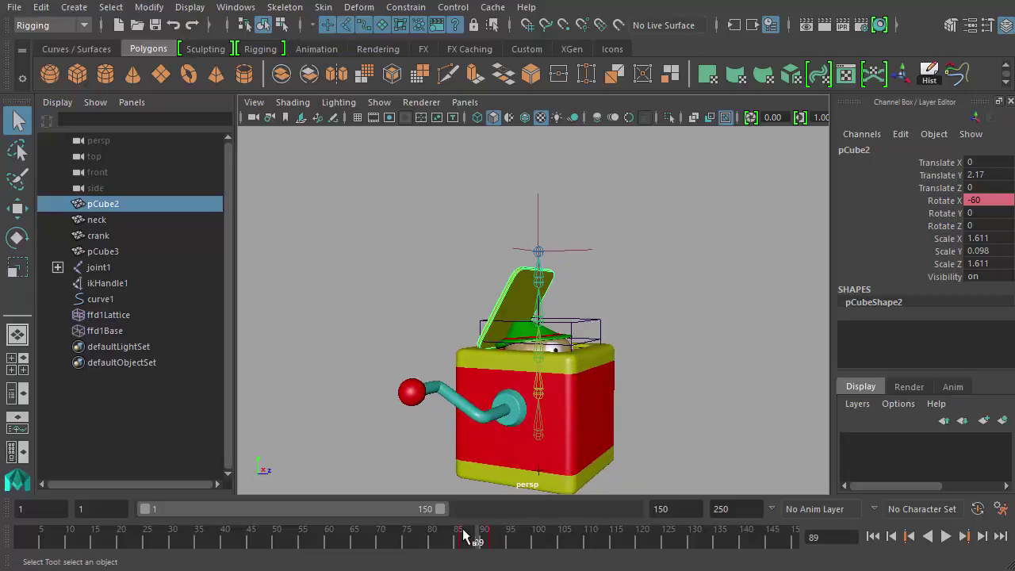
{"action": "mouse_move", "coordinate": [464, 538]}
{"action": "left_mouse_down"}
{"action": "mouse_move", "coordinate": [487, 543]}
{"action": "mouse_move", "coordinate": [467, 539]}
{"action": "mouse_move", "coordinate": [475, 542]}
{"action": "left_mouse_up"}
{"action": "mouse_move", "coordinate": [444, 372]}
{"action": "left_mouse_down", "text": "alt"}
{"action": "mouse_move", "coordinate": [471, 333]}
{"action": "mouse_move", "coordinate": [583, 355]}
{"action": "left_mouse_up", "text": "alt"}
{"action": "left_click_drag", "start_coordinate": [611, 286], "coordinate": [529, 410], "text": "alt"}
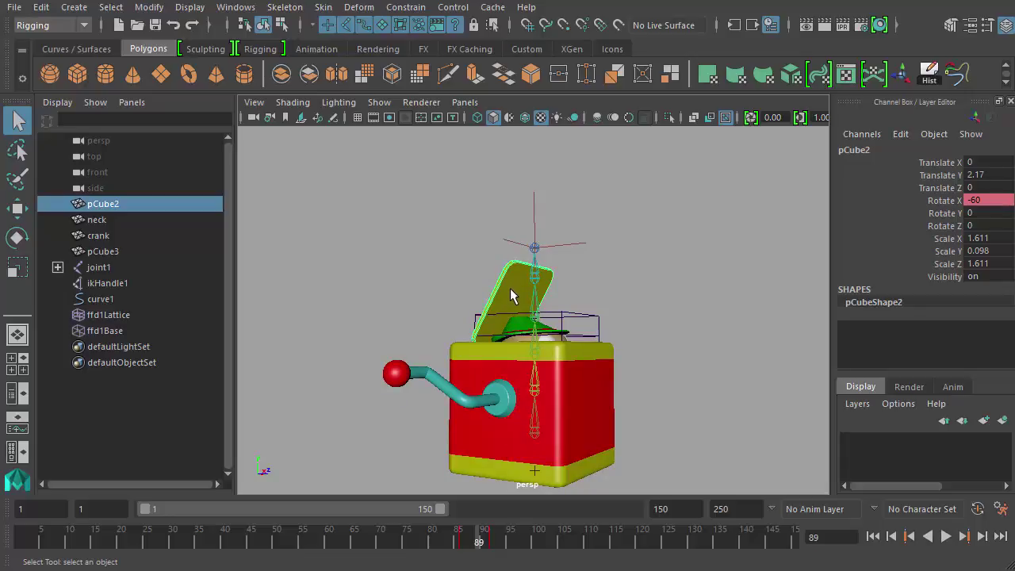
{"action": "left_click_drag", "start_coordinate": [495, 546], "coordinate": [443, 545]}
{"action": "left_click", "coordinate": [946, 536]}
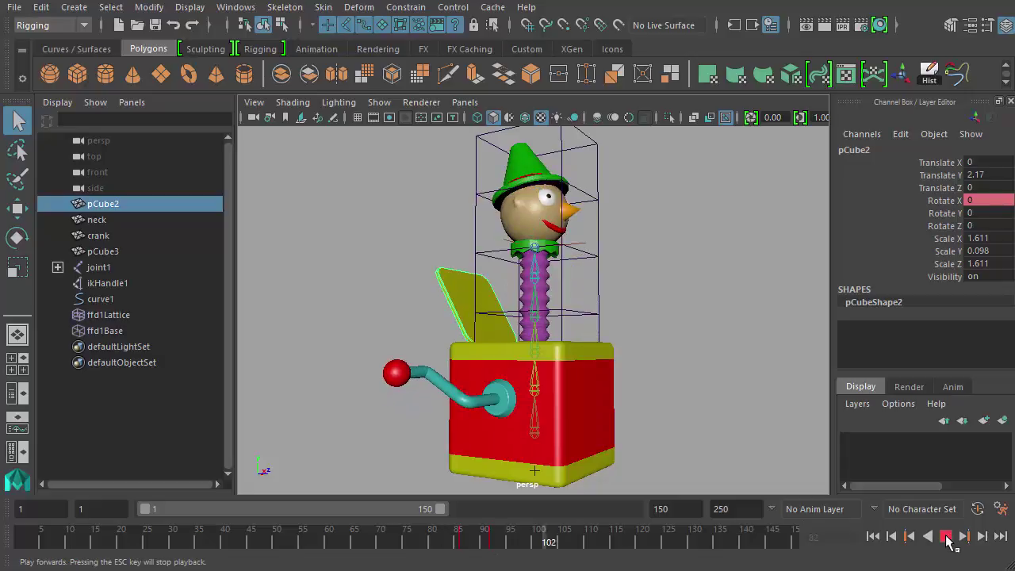
{"action": "left_click", "coordinate": [947, 536]}
{"action": "left_click_drag", "start_coordinate": [485, 539], "coordinate": [401, 539]}
{"action": "left_click", "coordinate": [946, 536]}
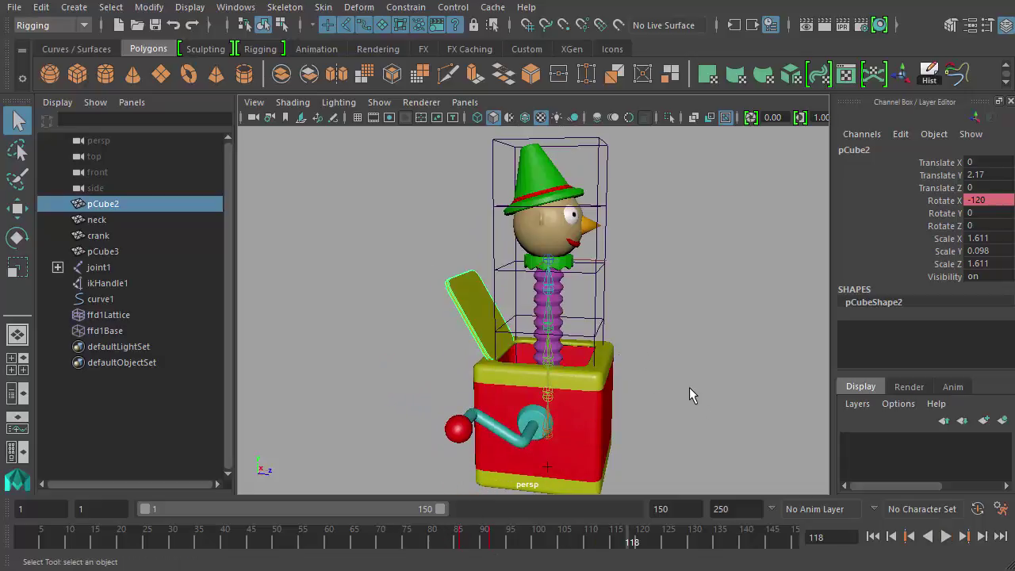
{"action": "left_click_drag", "start_coordinate": [452, 546], "coordinate": [494, 545]}
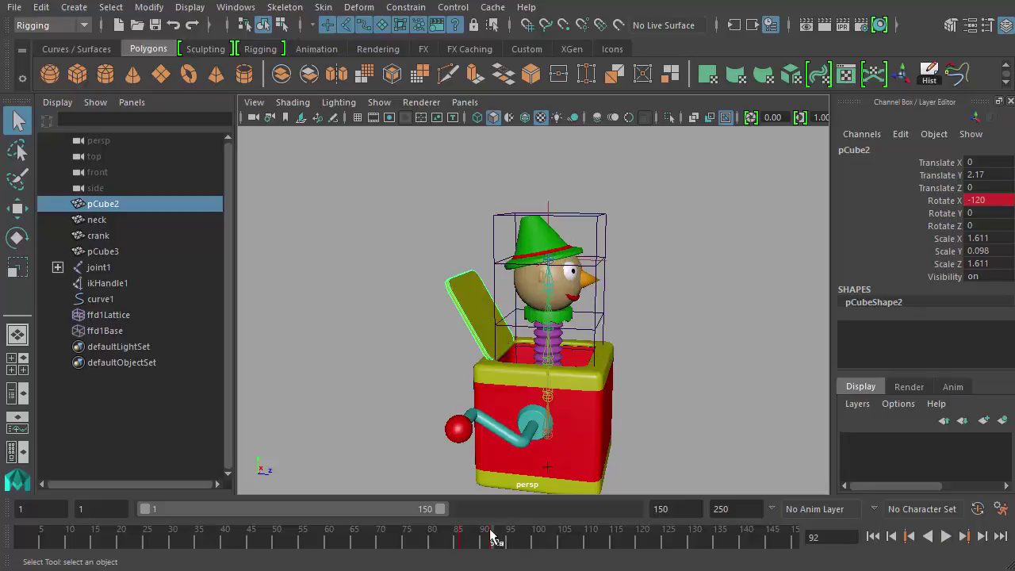
{"action": "key", "text": "alt+v"}
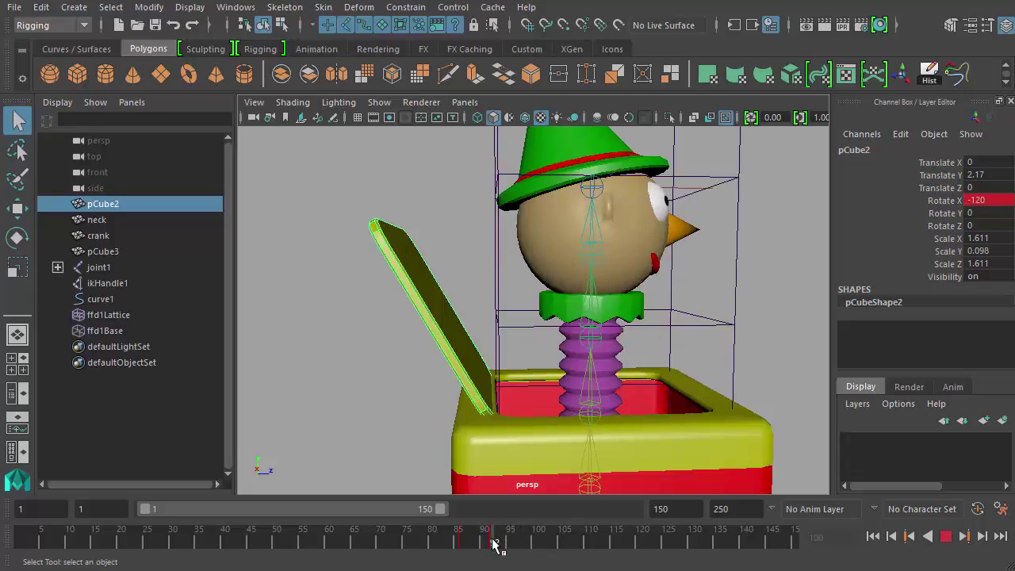
{"action": "key", "text": "alt+v"}
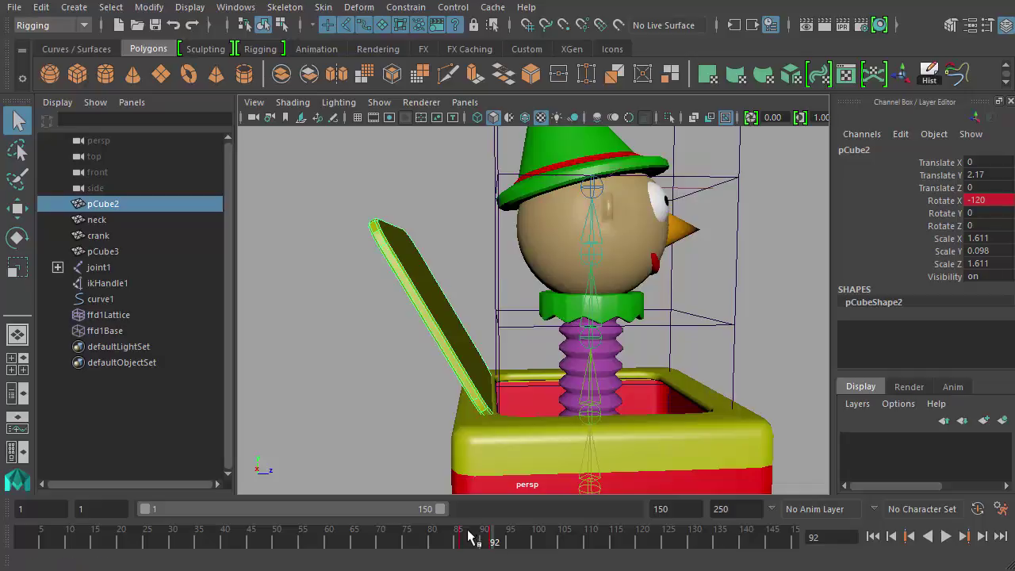
{"action": "key", "text": "alt+v"}
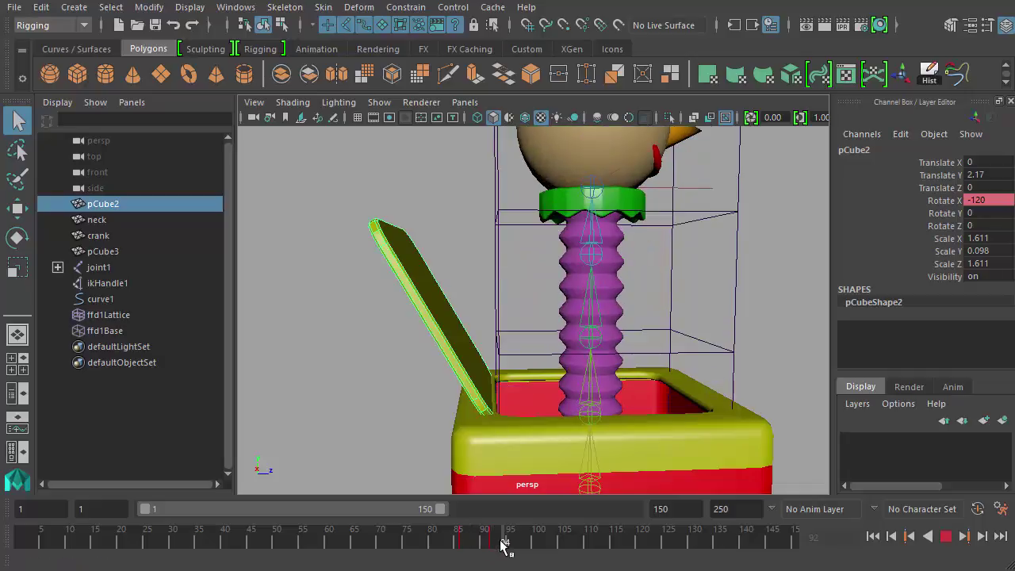
- Key the lid's Rotate X around frames 95–96 with Key Selected
{"action": "mouse_move", "coordinate": [510, 547]}
{"action": "left_mouse_down"}
{"action": "mouse_move", "coordinate": [494, 553]}
{"action": "mouse_move", "coordinate": [516, 548]}
{"action": "left_mouse_up"}
{"action": "left_click", "coordinate": [939, 202]}
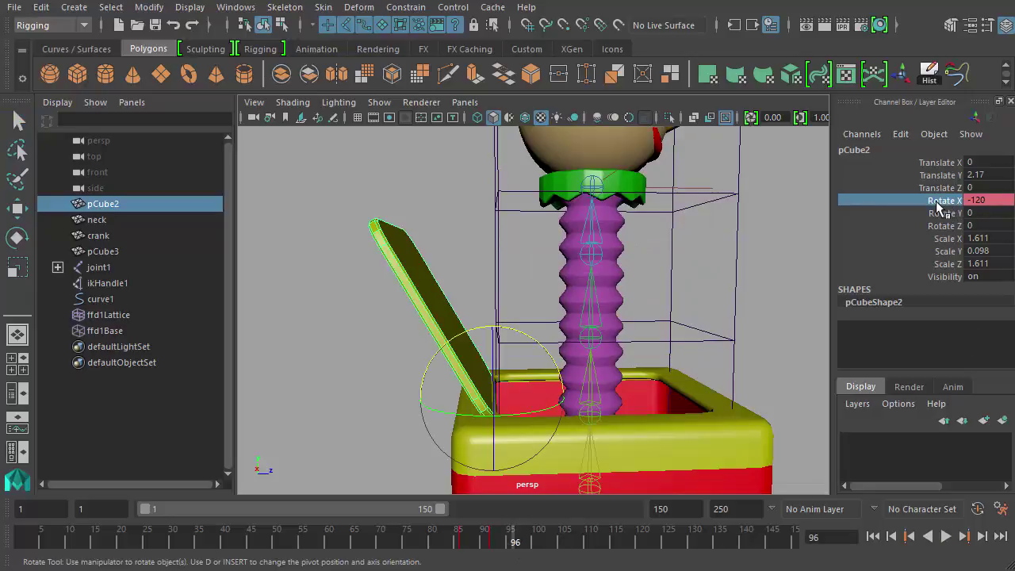
{"action": "right_click", "coordinate": [939, 204]}
{"action": "left_click", "coordinate": [977, 230]}
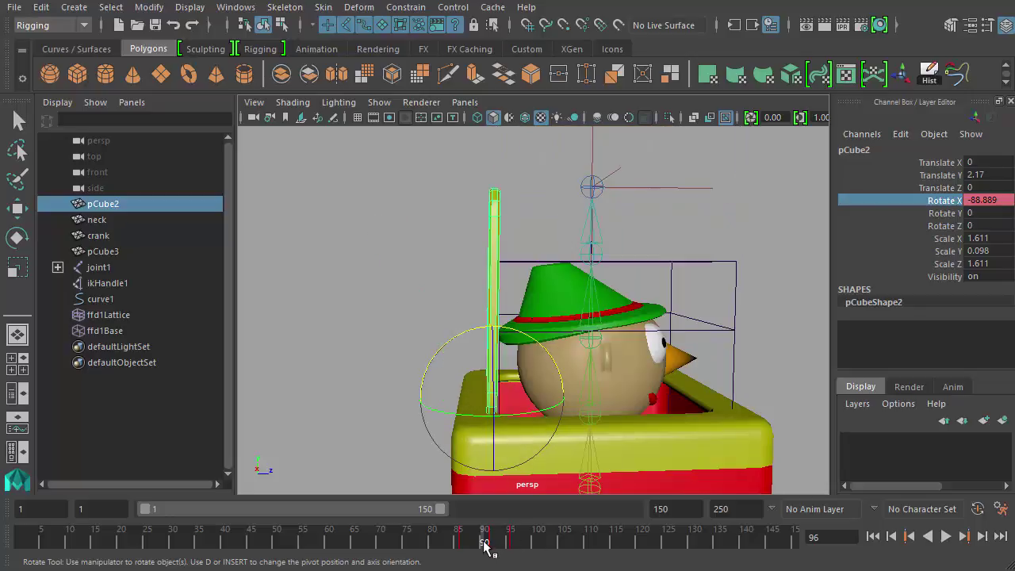
- Key Rotate X at frame 99, then scrub frames 88–95 to check the pop
{"action": "left_click_drag", "start_coordinate": [484, 545], "coordinate": [527, 548]}
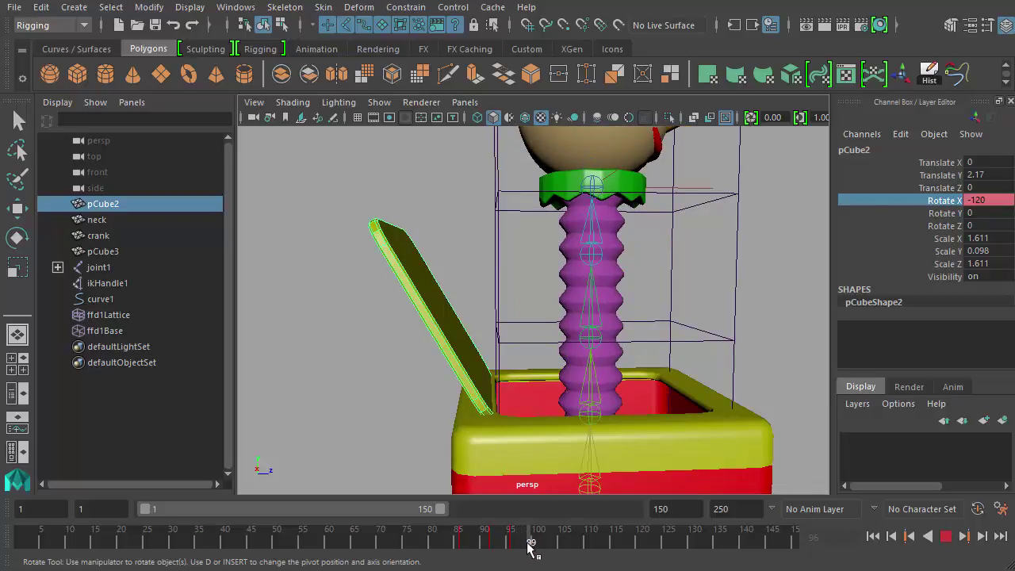
{"action": "left_click_drag", "start_coordinate": [530, 547], "coordinate": [529, 547]}
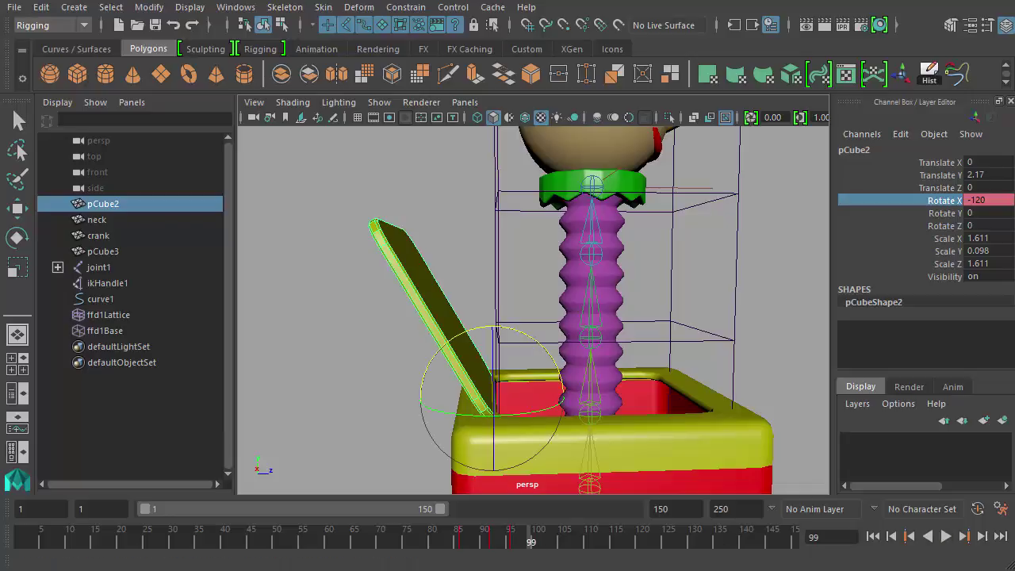
{"action": "right_click", "coordinate": [937, 203]}
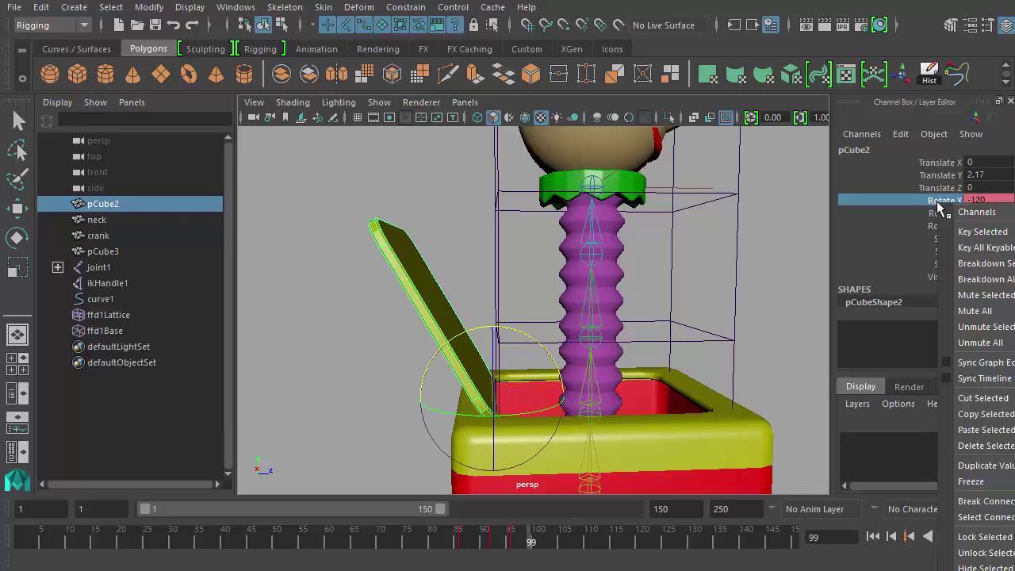
{"action": "left_click", "coordinate": [983, 232]}
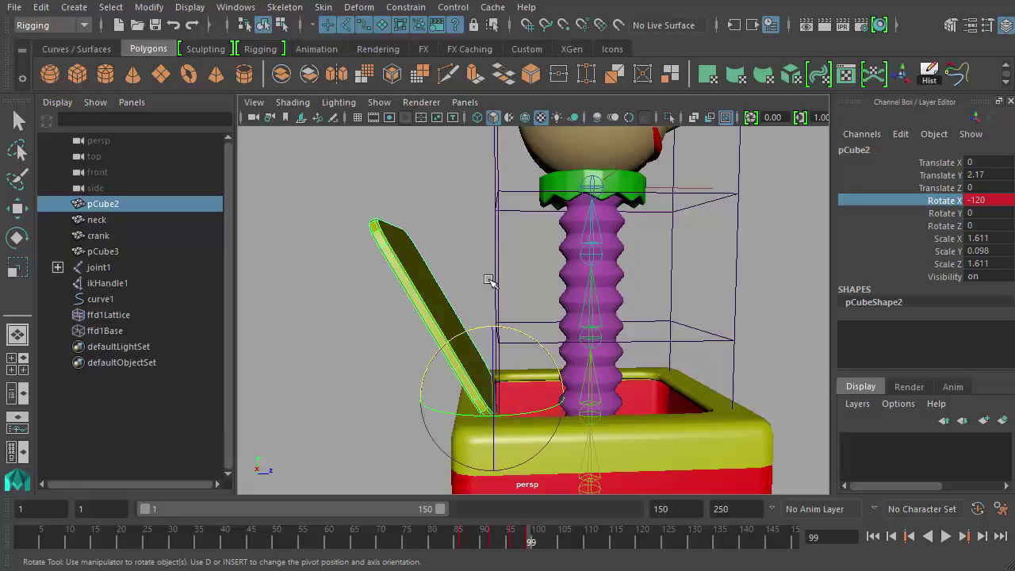
{"action": "mouse_move", "coordinate": [508, 540]}
{"action": "left_mouse_down"}
{"action": "mouse_move", "coordinate": [476, 541]}
{"action": "mouse_move", "coordinate": [503, 544]}
{"action": "left_mouse_up"}
- Switch to the Persp/Graph layout and frame the whole jack-in-the-box in a taller perspective view
{"action": "left_click", "coordinate": [18, 423]}
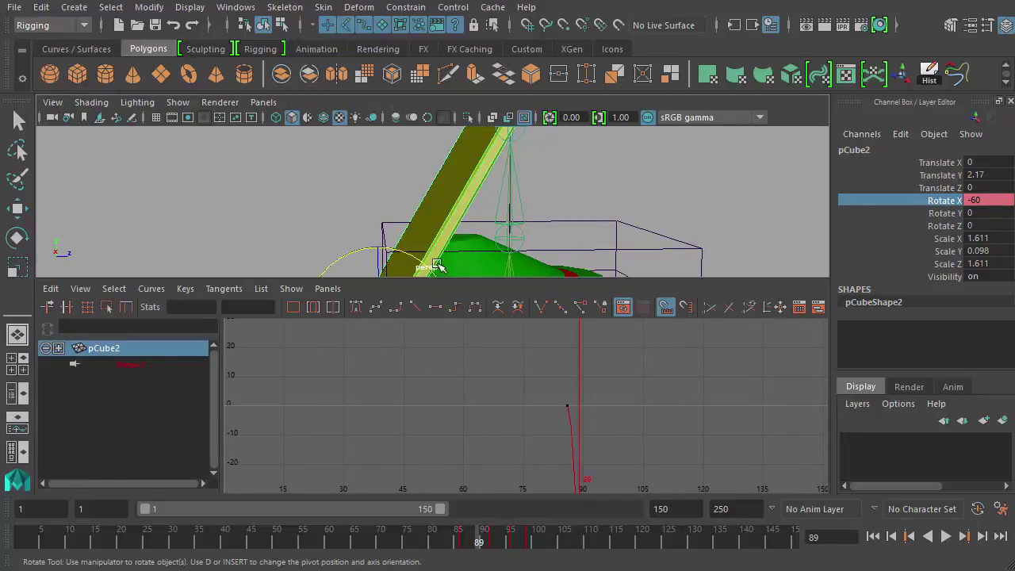
{"action": "left_click_drag", "start_coordinate": [407, 281], "coordinate": [415, 350]}
{"action": "left_click_drag", "start_coordinate": [694, 246], "coordinate": [403, 182], "text": "alt"}
- Isolate and frame pCube2's Rotate X curve, then play and scrub forward from frame 86
{"action": "left_click", "coordinate": [130, 436]}
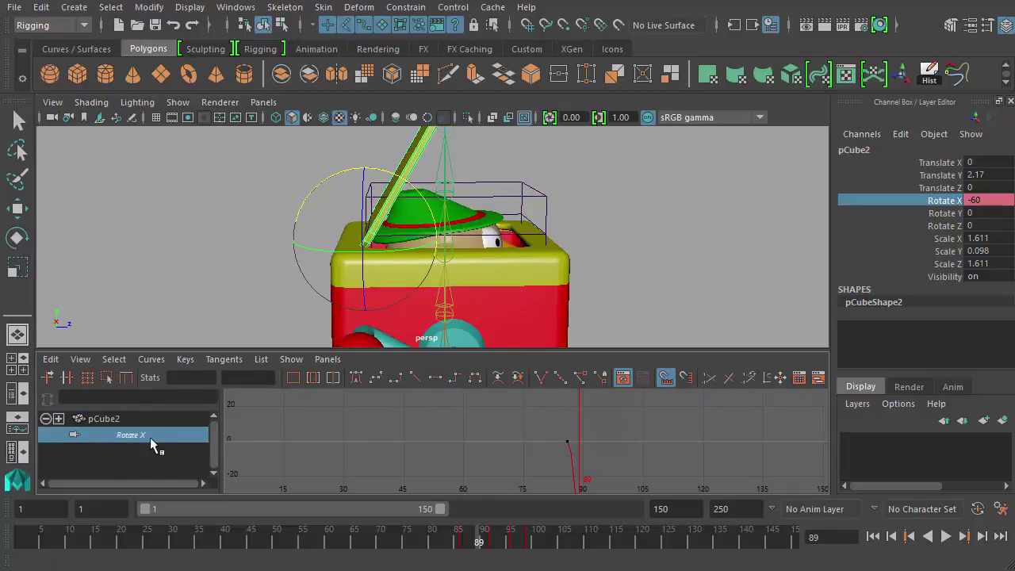
{"action": "key", "text": "f"}
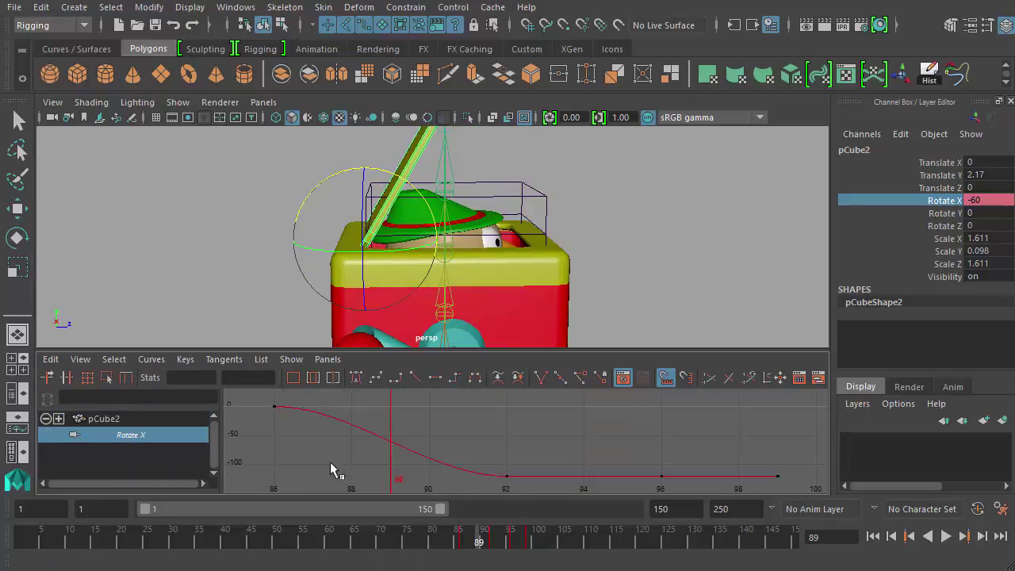
{"action": "left_click", "coordinate": [252, 536]}
{"action": "key", "text": "alt+v"}
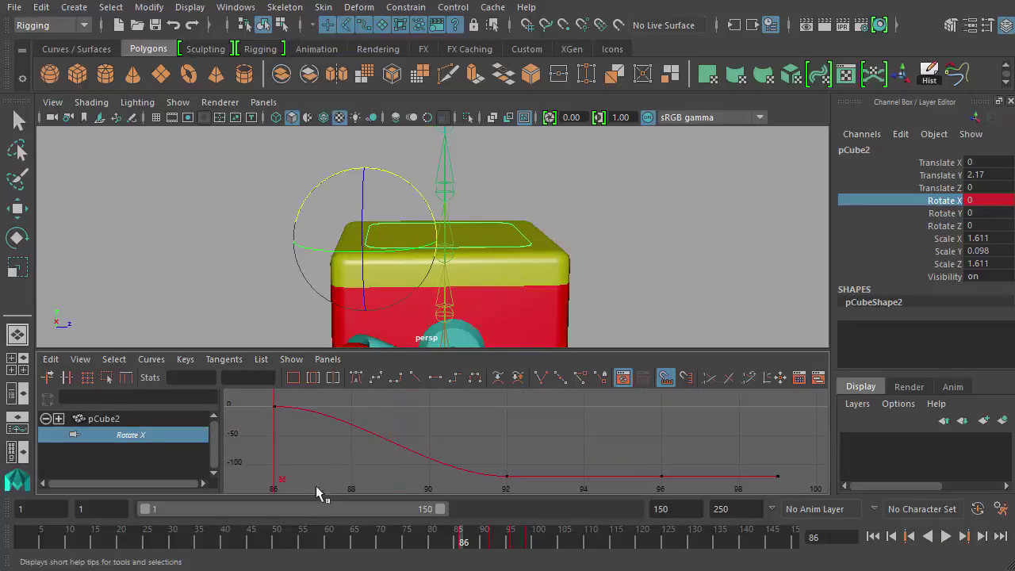
{"action": "left_click", "coordinate": [464, 541]}
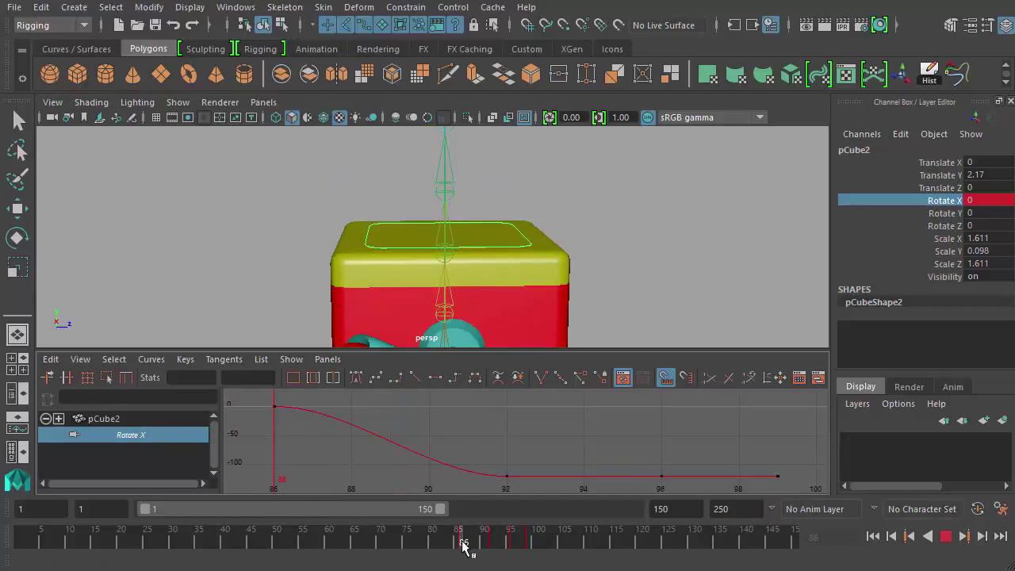
{"action": "left_click_drag", "start_coordinate": [463, 543], "coordinate": [526, 555]}
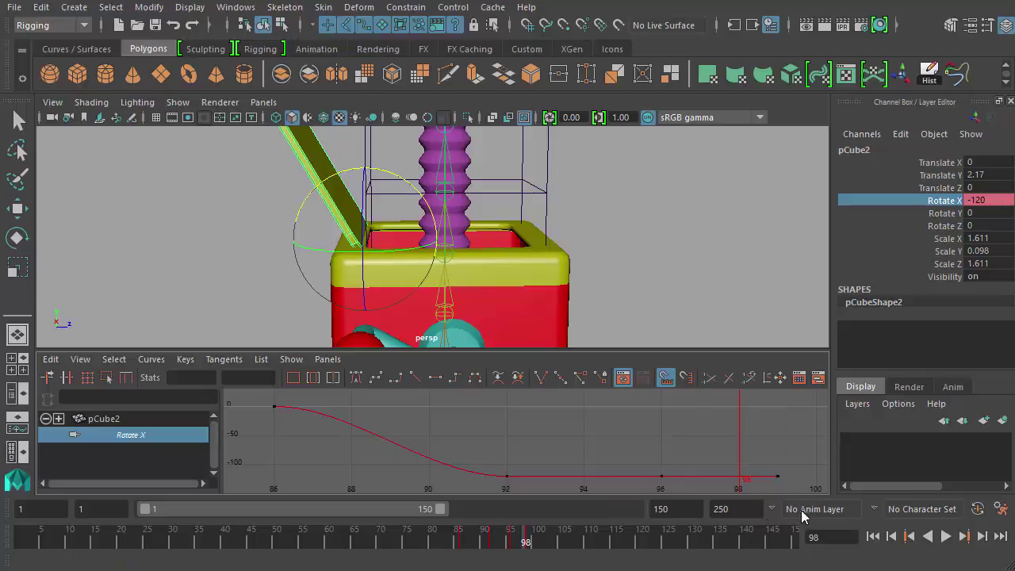
- Select the lid keys from frame 92 onward and break their tangents
{"action": "key", "text": "alt+comma"}
{"action": "key", "text": "alt+comma"}
{"action": "key", "text": "alt+comma"}
{"action": "key", "text": "alt+comma"}
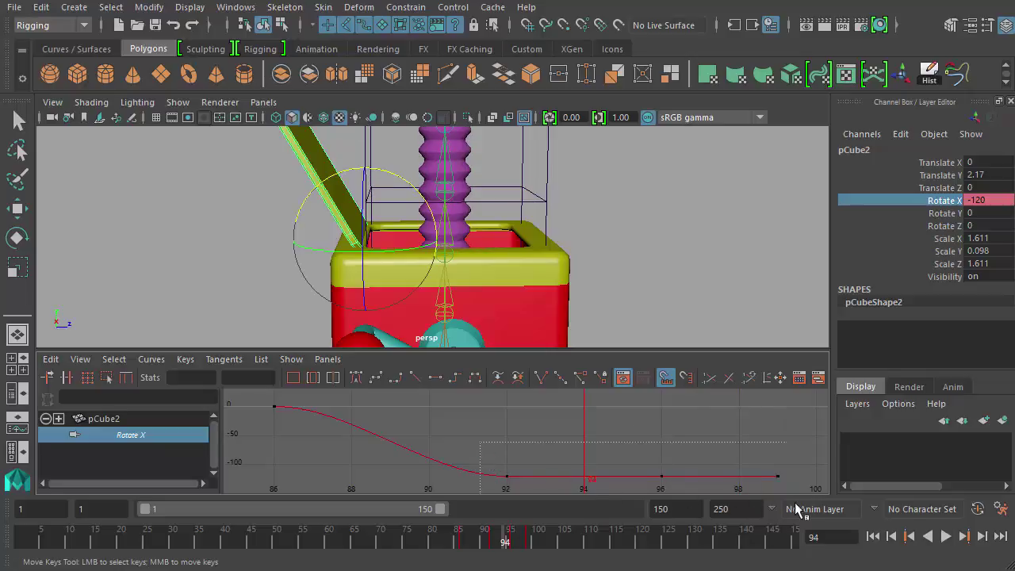
{"action": "left_click_drag", "start_coordinate": [796, 504], "coordinate": [800, 504]}
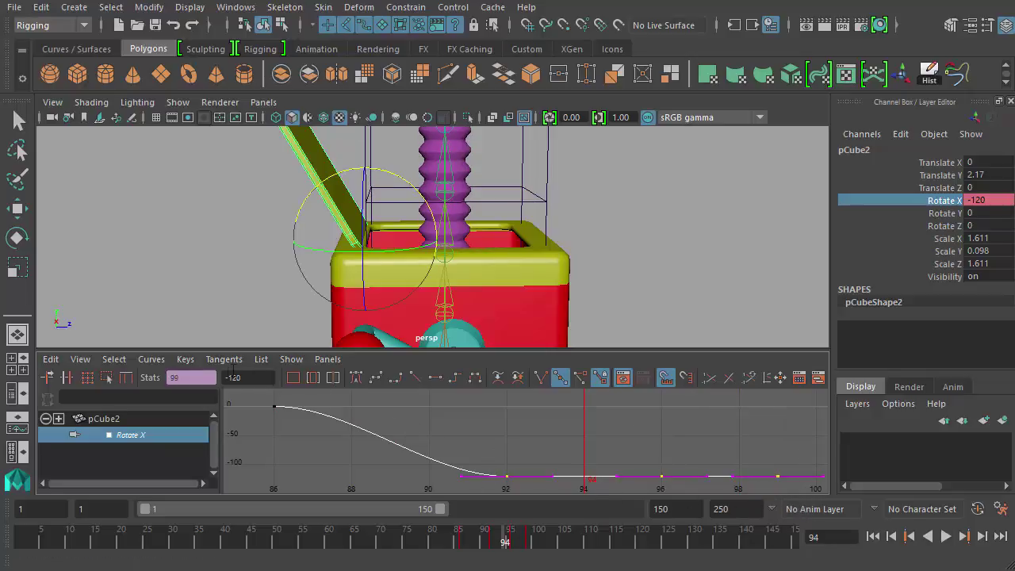
{"action": "left_click", "coordinate": [224, 359]}
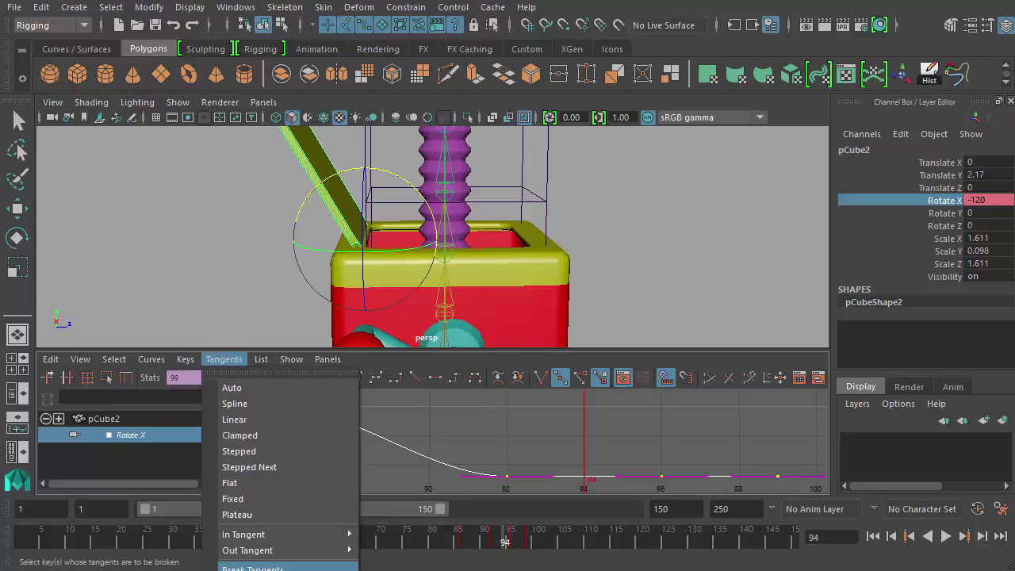
{"action": "left_click", "coordinate": [252, 568]}
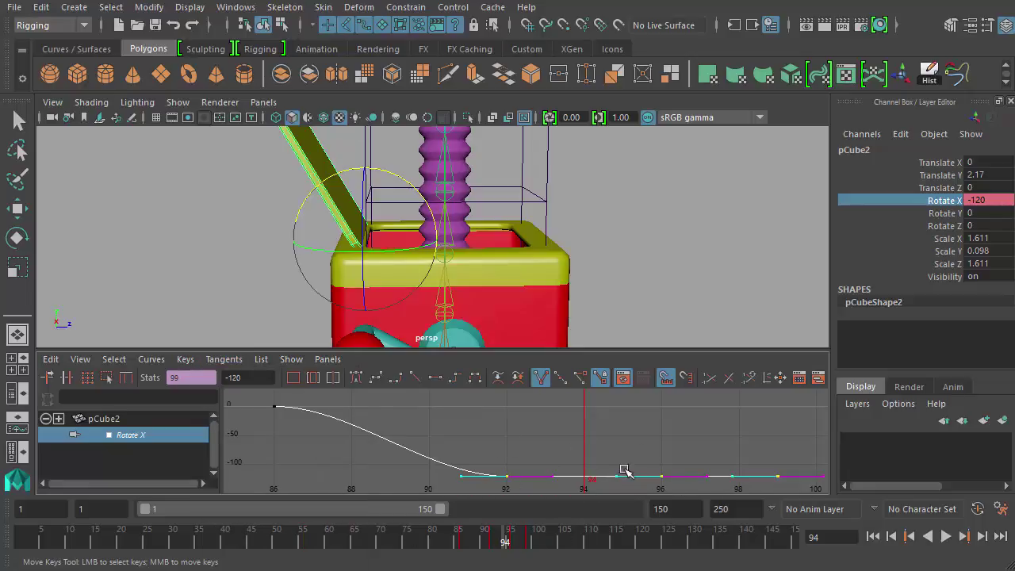
{"action": "middle_click_drag", "start_coordinate": [691, 444], "coordinate": [579, 436], "text": "alt"}
- Raise the frame-92 out-tangent and frame-96 in-tangent so the lid springs back
{"action": "left_click", "coordinate": [437, 470]}
{"action": "mouse_move", "coordinate": [438, 448]}
{"action": "middle_mouse_down"}
{"action": "mouse_move", "coordinate": [421, 429]}
{"action": "mouse_move", "coordinate": [420, 447]}
{"action": "middle_mouse_up"}
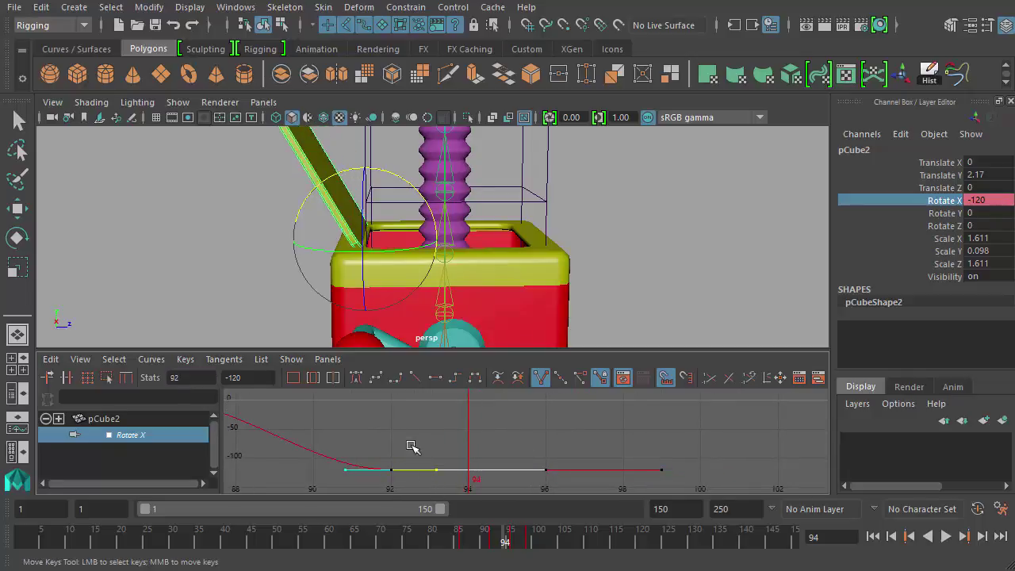
{"action": "left_click_drag", "start_coordinate": [408, 460], "coordinate": [383, 489]}
{"action": "left_click_drag", "start_coordinate": [423, 479], "coordinate": [445, 479]}
{"action": "middle_click_drag", "start_coordinate": [433, 457], "coordinate": [410, 435]}
{"action": "left_click_drag", "start_coordinate": [551, 470], "coordinate": [586, 489]}
{"action": "left_click_drag", "start_coordinate": [524, 476], "coordinate": [514, 483]}
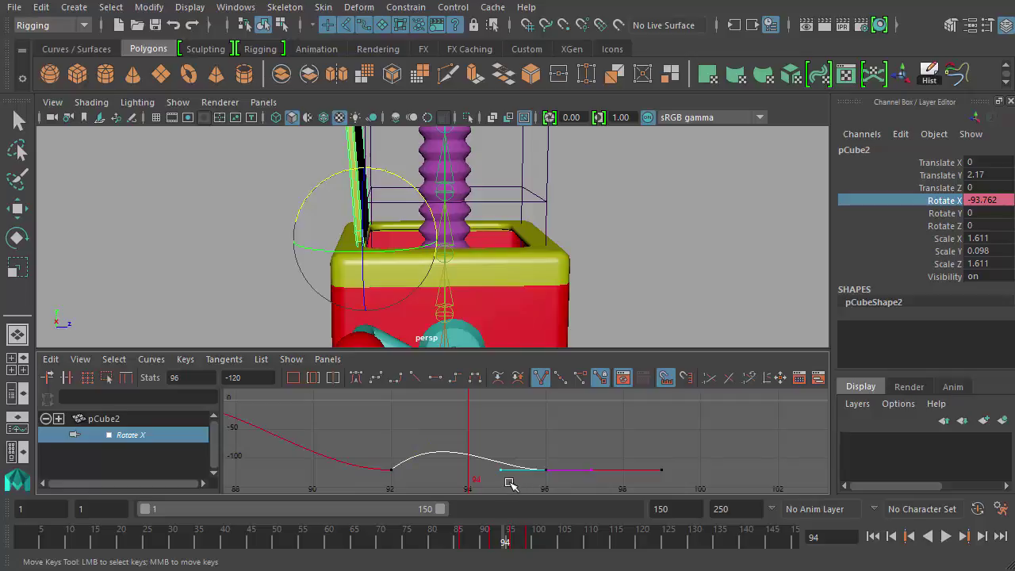
{"action": "middle_click_drag", "start_coordinate": [495, 480], "coordinate": [494, 451]}
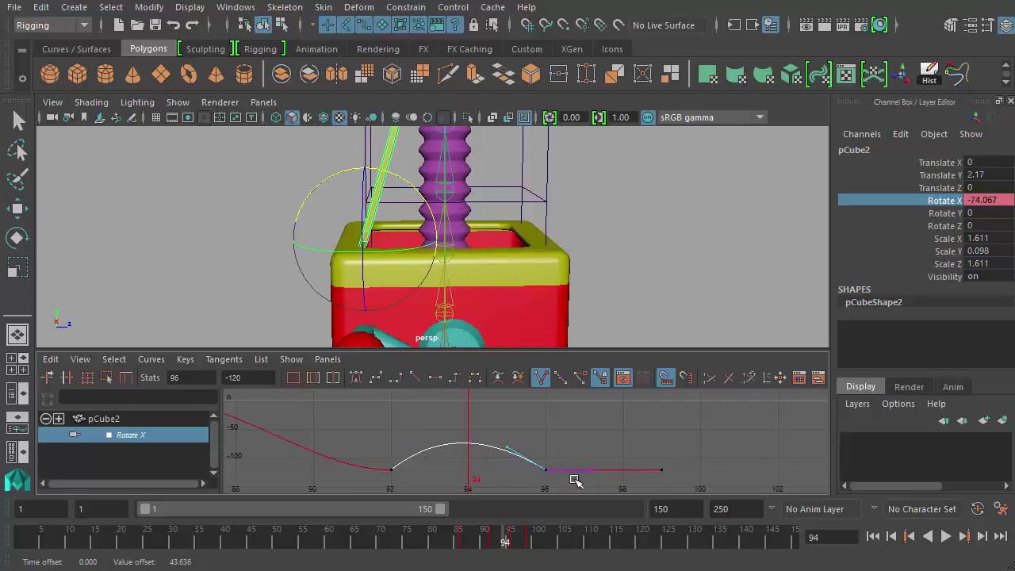
- Reshape the frame-92 and frame-96 tangents to reduce the rebound
{"action": "left_click_drag", "start_coordinate": [580, 215], "coordinate": [402, 218], "text": "alt"}
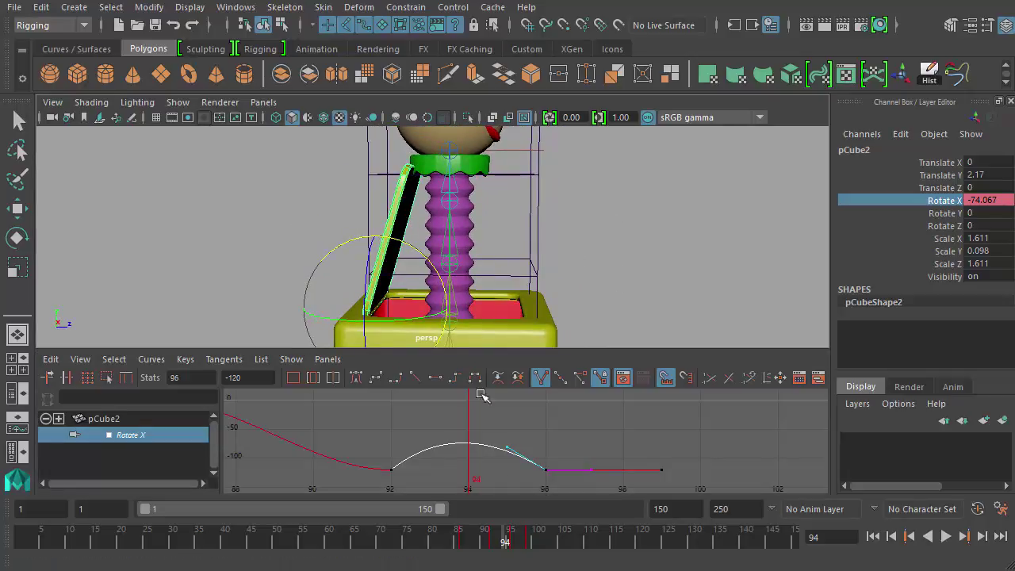
{"action": "middle_click_drag", "start_coordinate": [526, 434], "coordinate": [424, 446]}
{"action": "left_click_drag", "start_coordinate": [376, 482], "coordinate": [379, 480]}
{"action": "middle_click_drag", "start_coordinate": [430, 395], "coordinate": [449, 427]}
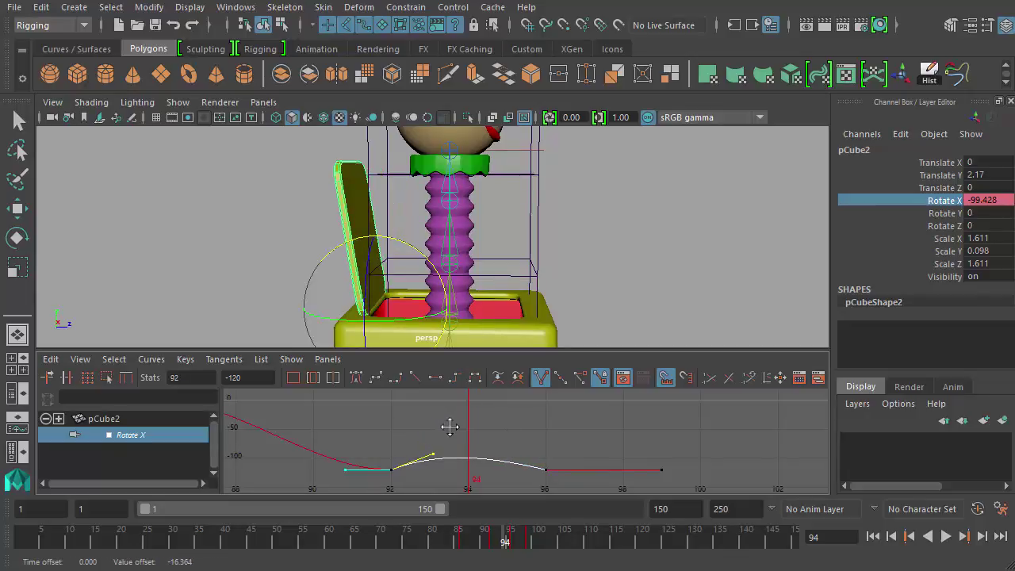
{"action": "left_click", "coordinate": [545, 470]}
{"action": "middle_click_drag", "start_coordinate": [506, 467], "coordinate": [536, 427]}
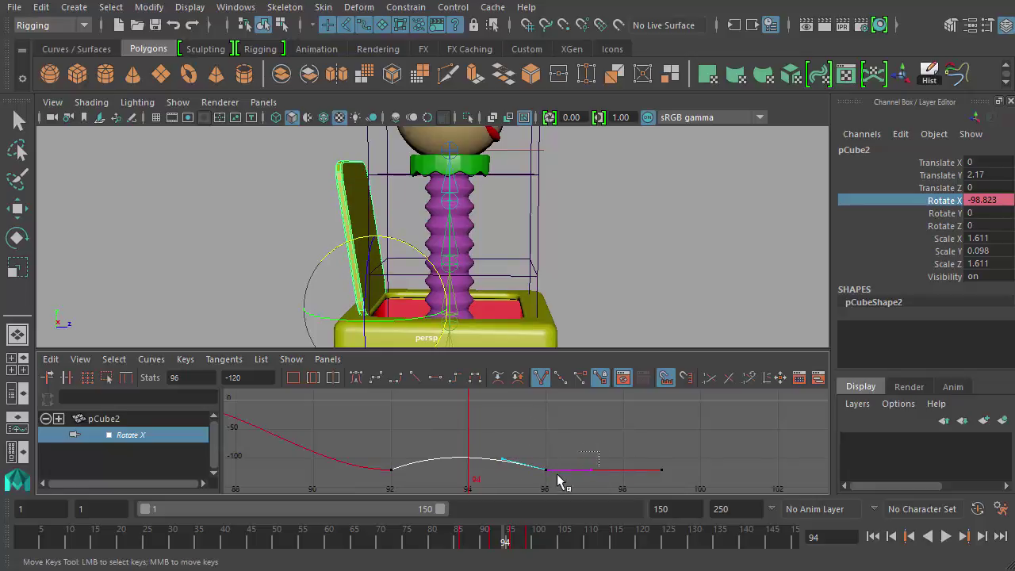
- Tilt key 96's out-tangent and key 99's in-tangent upward for a smaller second bounce
{"action": "left_click_drag", "start_coordinate": [555, 483], "coordinate": [566, 476]}
{"action": "middle_click_drag", "start_coordinate": [583, 441], "coordinate": [576, 427]}
{"action": "left_click", "coordinate": [661, 470]}
{"action": "left_click_drag", "start_coordinate": [633, 481], "coordinate": [635, 479]}
{"action": "middle_click_drag", "start_coordinate": [642, 447], "coordinate": [640, 436]}
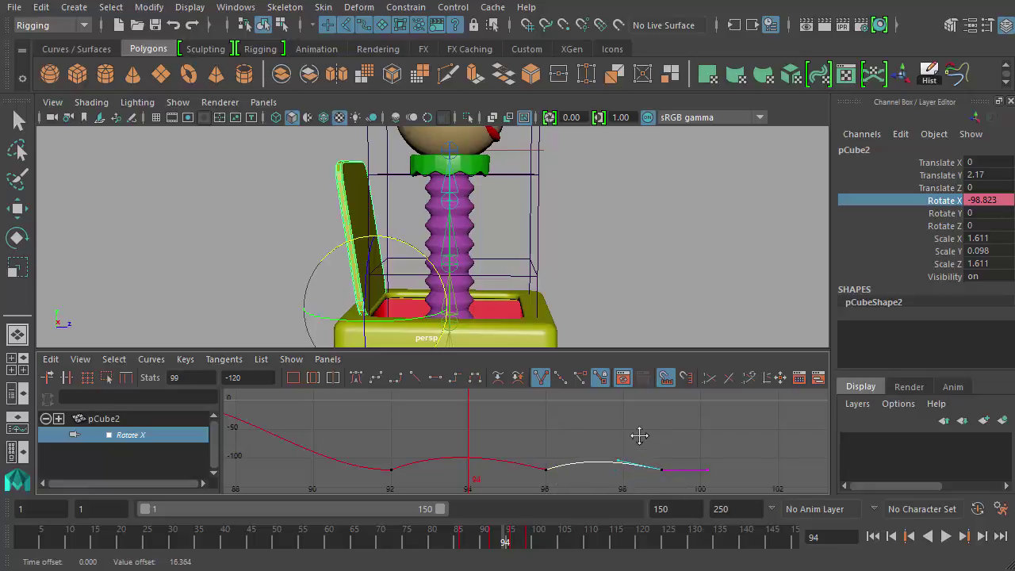
{"action": "left_click_drag", "start_coordinate": [548, 485], "coordinate": [547, 486]}
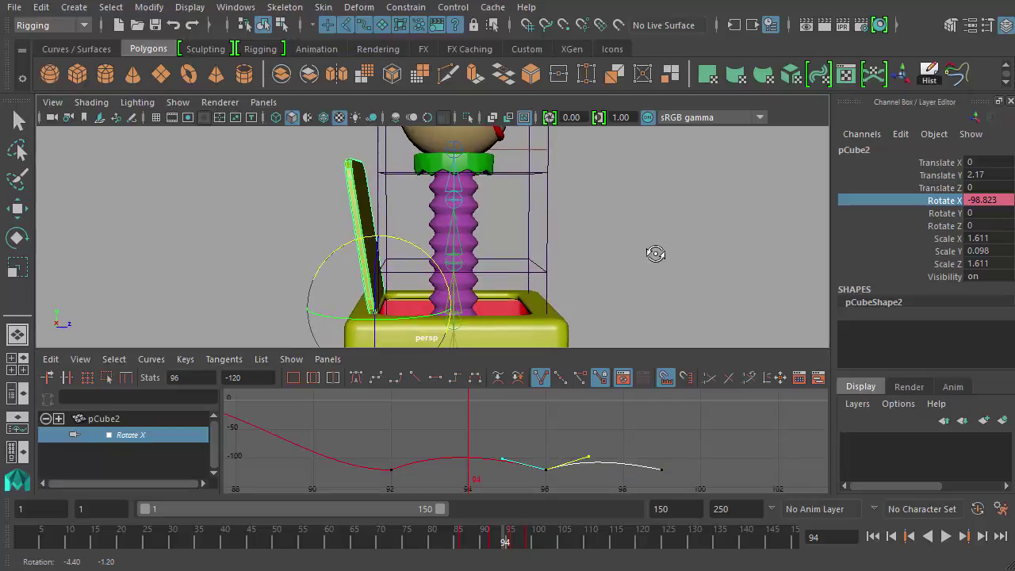
- Play the animation from frame 80 to review the bounce
{"action": "left_click", "coordinate": [435, 540]}
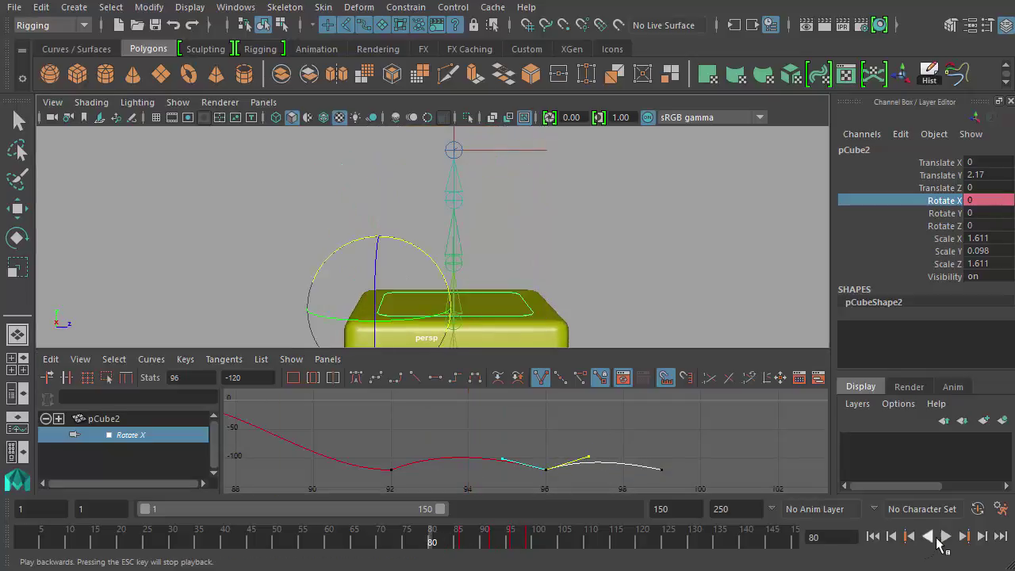
{"action": "left_click", "coordinate": [945, 537]}
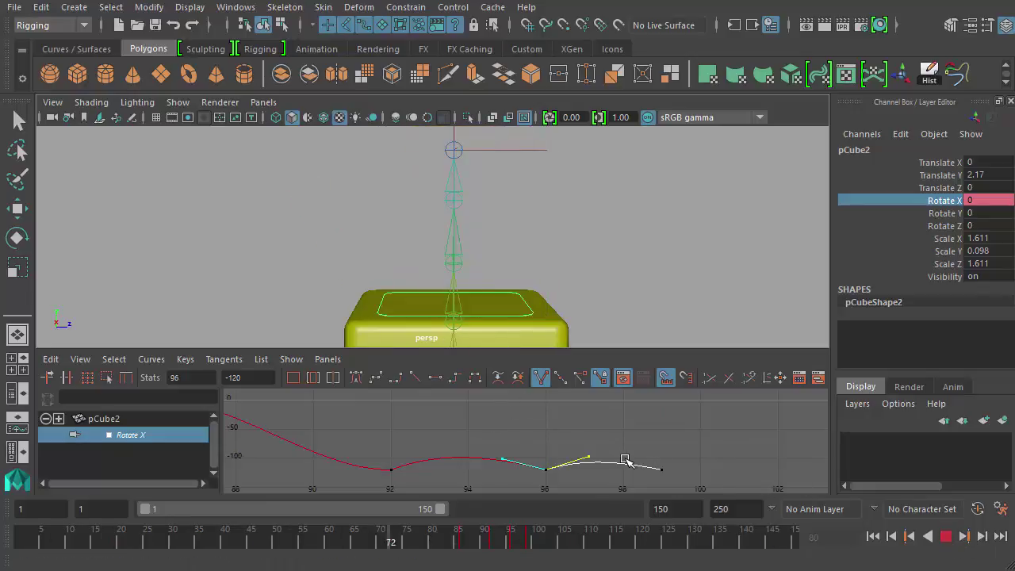
{"action": "left_click", "coordinate": [947, 537]}
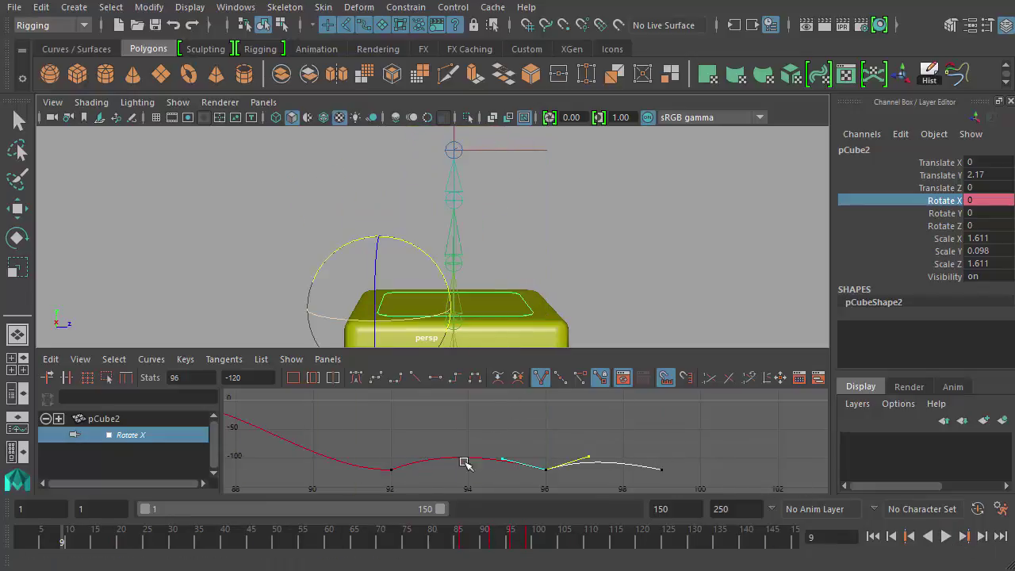
- Lower the frame-92 tangent and key 96's out-tangent to soften the second bounce
{"action": "left_click_drag", "start_coordinate": [500, 453], "coordinate": [511, 475]}
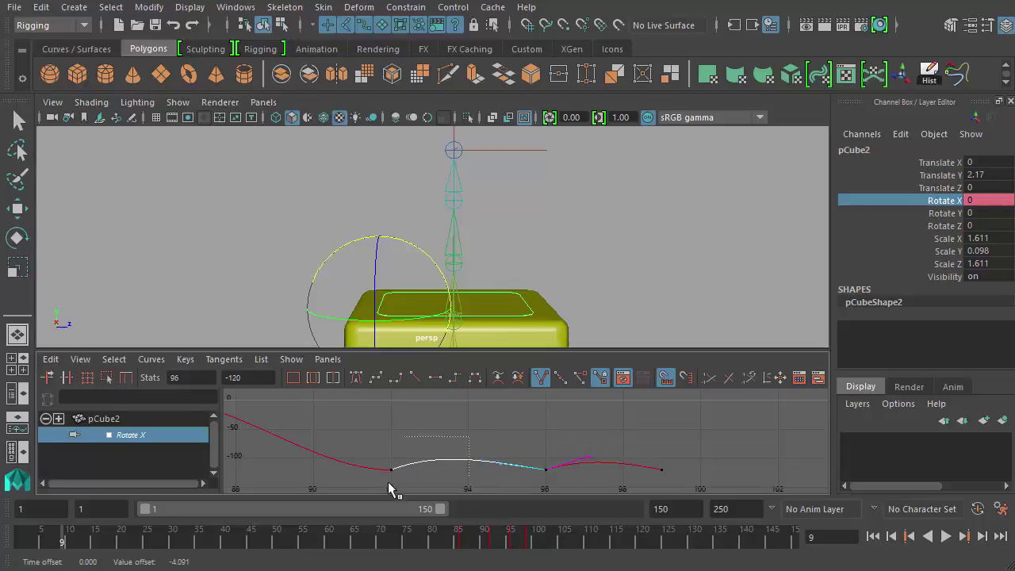
{"action": "left_click_drag", "start_coordinate": [387, 485], "coordinate": [430, 468]}
{"action": "middle_click_drag", "start_coordinate": [429, 468], "coordinate": [483, 438]}
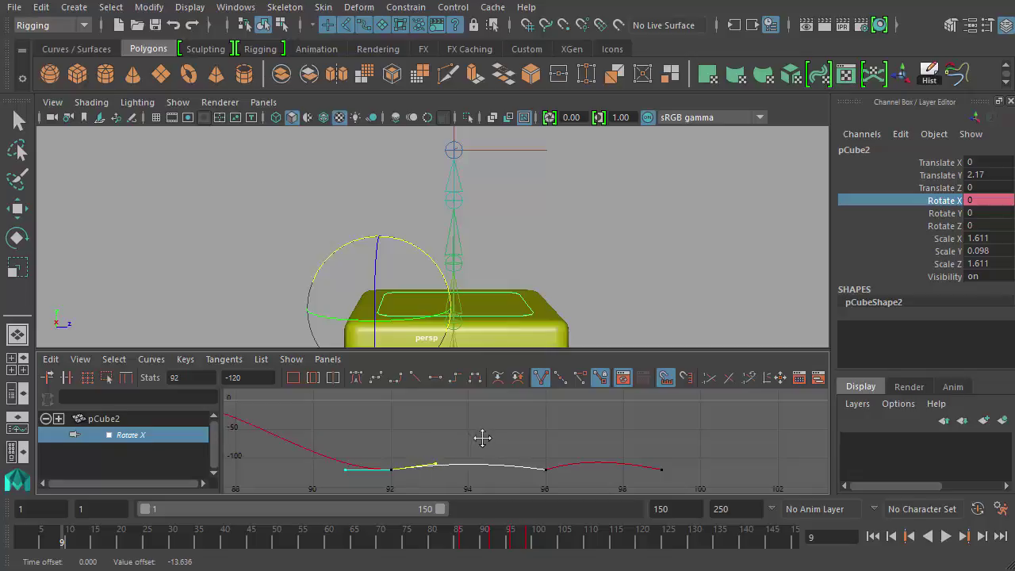
{"action": "left_click_drag", "start_coordinate": [568, 476], "coordinate": [539, 474]}
{"action": "left_click", "coordinate": [584, 461]}
{"action": "middle_click_drag", "start_coordinate": [584, 461], "coordinate": [626, 426]}
{"action": "left_click_drag", "start_coordinate": [627, 427], "coordinate": [690, 493]}
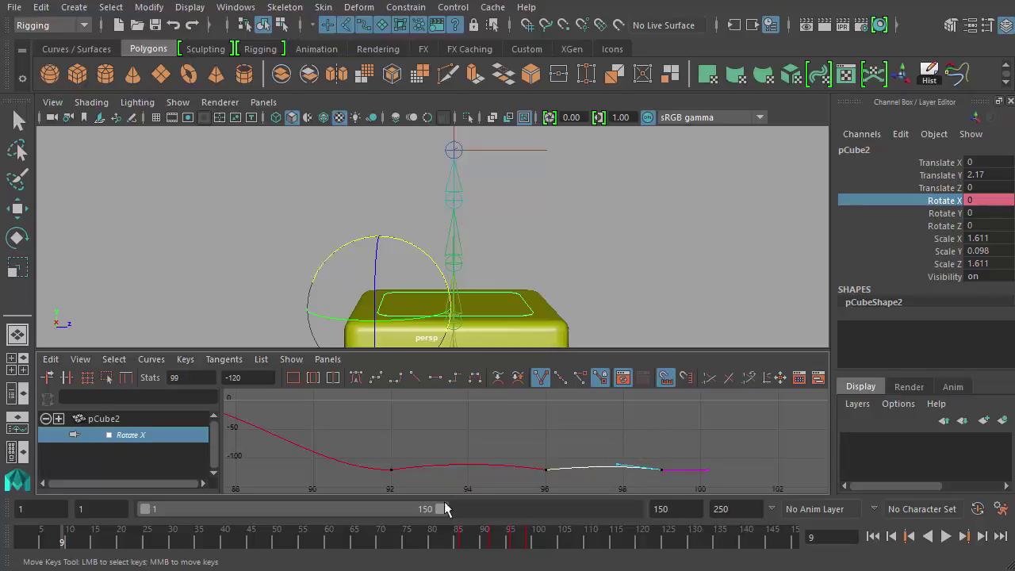
- Replay from around frame 90 to check the gentler bounce, then stop
{"action": "left_click", "coordinate": [495, 540]}
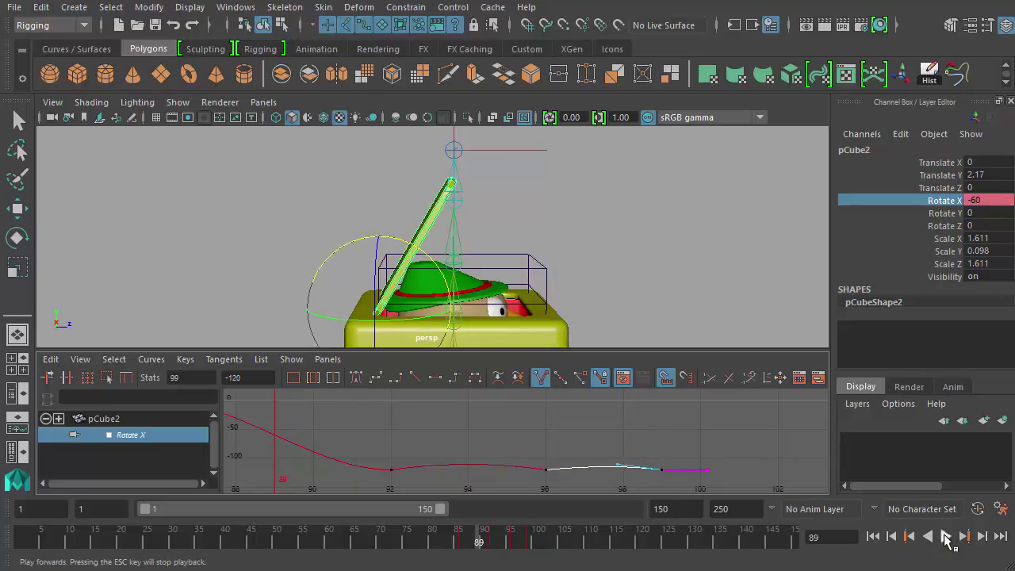
{"action": "left_click", "coordinate": [945, 536]}
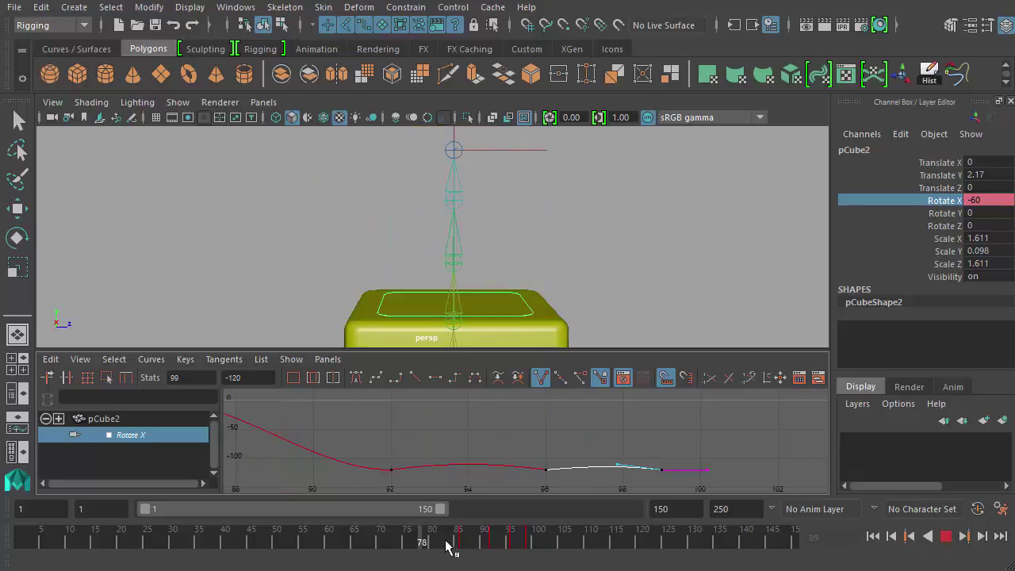
{"action": "left_click", "coordinate": [946, 536]}
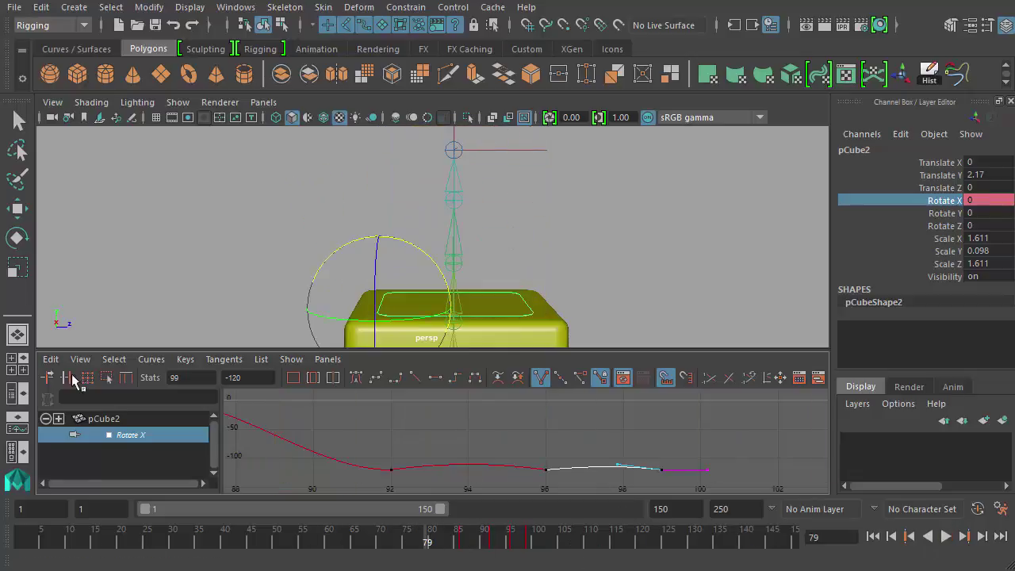
- Set the playback range to frames 77–115 and play the lid animation from its start
{"action": "left_click_drag", "start_coordinate": [145, 507], "coordinate": [296, 511]}
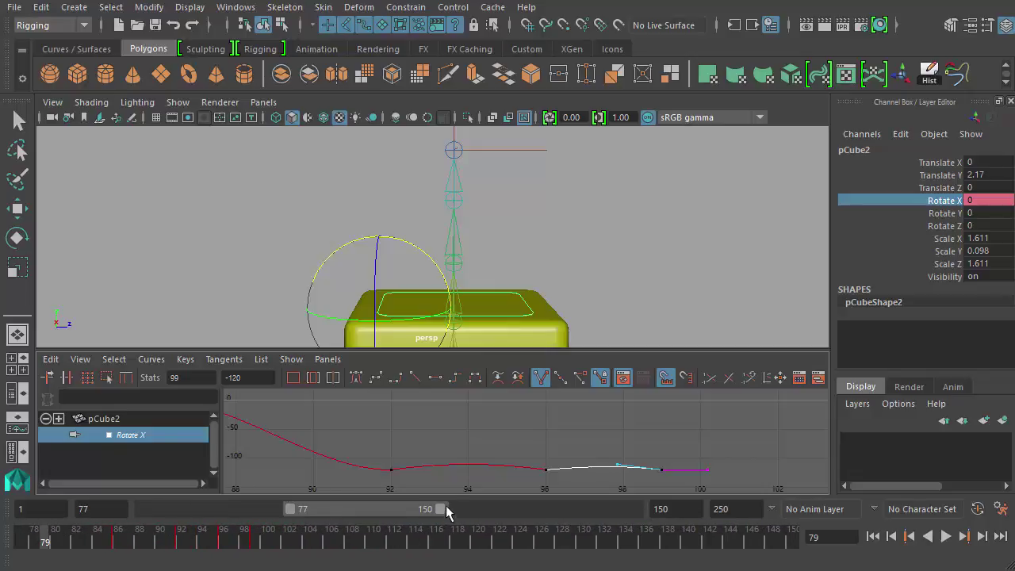
{"action": "left_click_drag", "start_coordinate": [441, 508], "coordinate": [373, 514]}
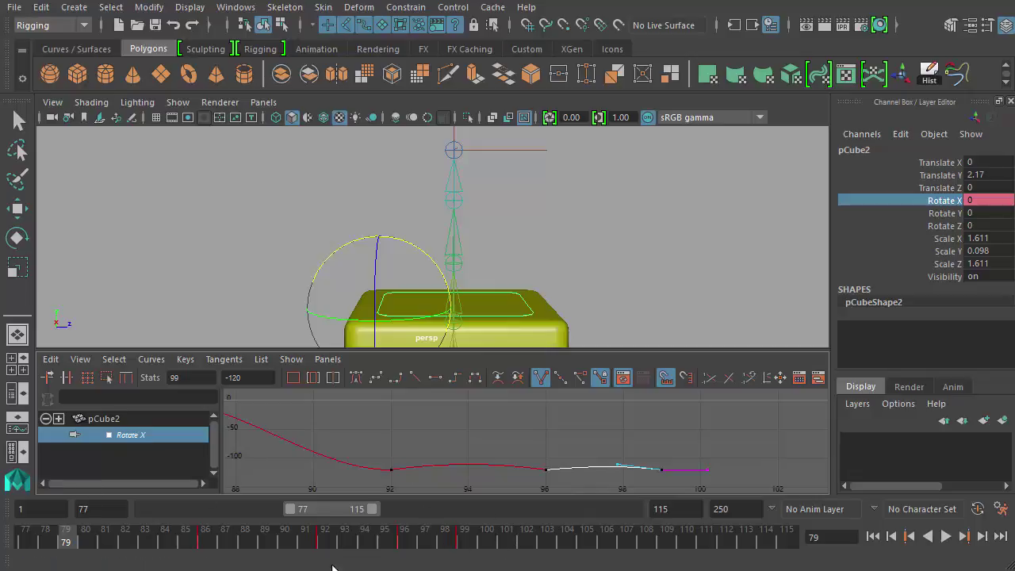
{"action": "left_click", "coordinate": [873, 536]}
{"action": "left_click", "coordinate": [945, 536]}
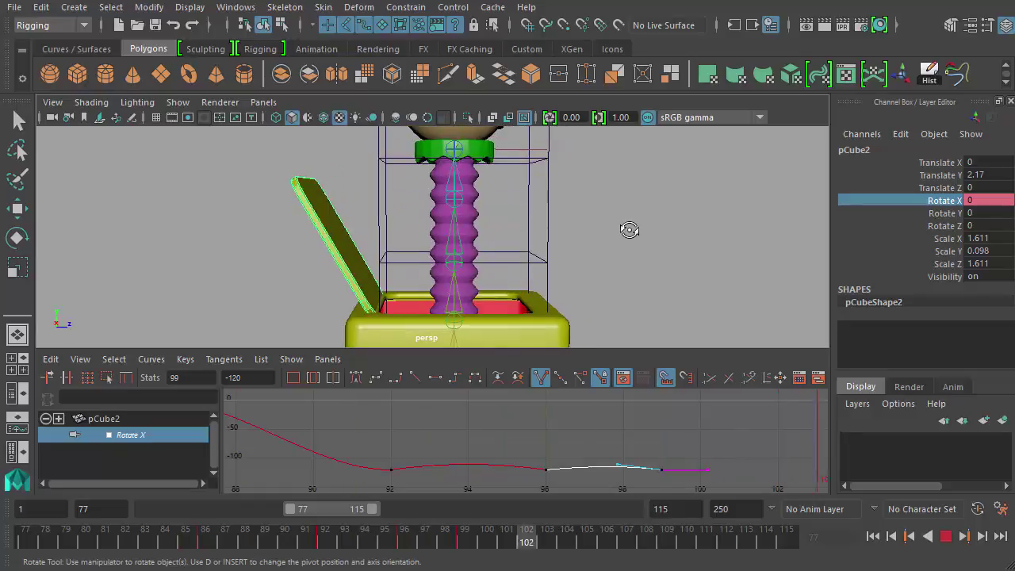
- Shift the selected lid keys after frame 92 earlier in time and replay to check the timing
{"action": "key", "text": "Escape"}
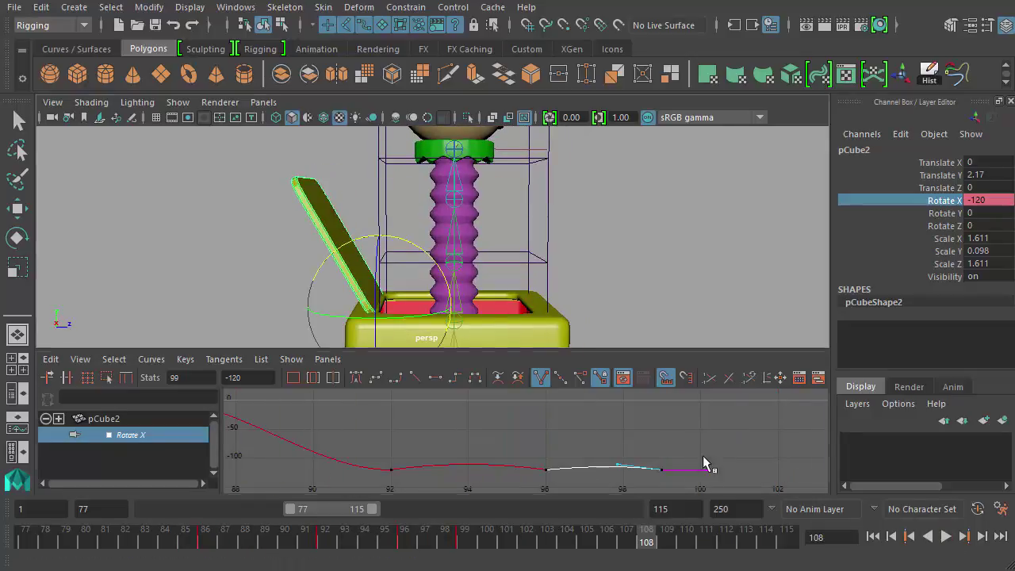
{"action": "middle_click_drag", "start_coordinate": [681, 420], "coordinate": [754, 432], "text": "shift"}
{"action": "mouse_move", "coordinate": [630, 419]}
{"action": "middle_mouse_down", "text": "shift"}
{"action": "mouse_move", "coordinate": [579, 428]}
{"action": "mouse_move", "coordinate": [625, 423]}
{"action": "middle_mouse_up", "text": "shift"}
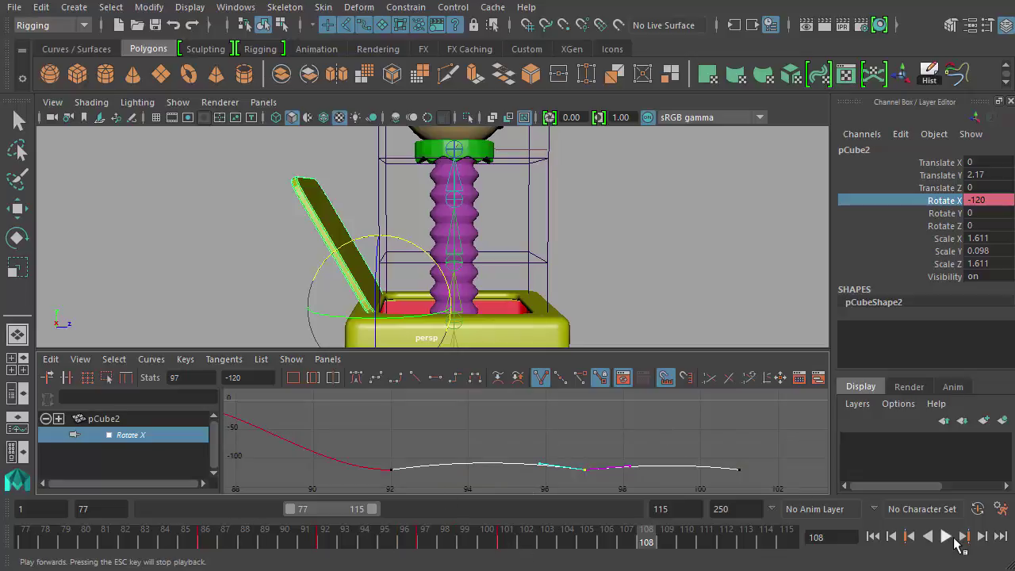
{"action": "left_click", "coordinate": [956, 540]}
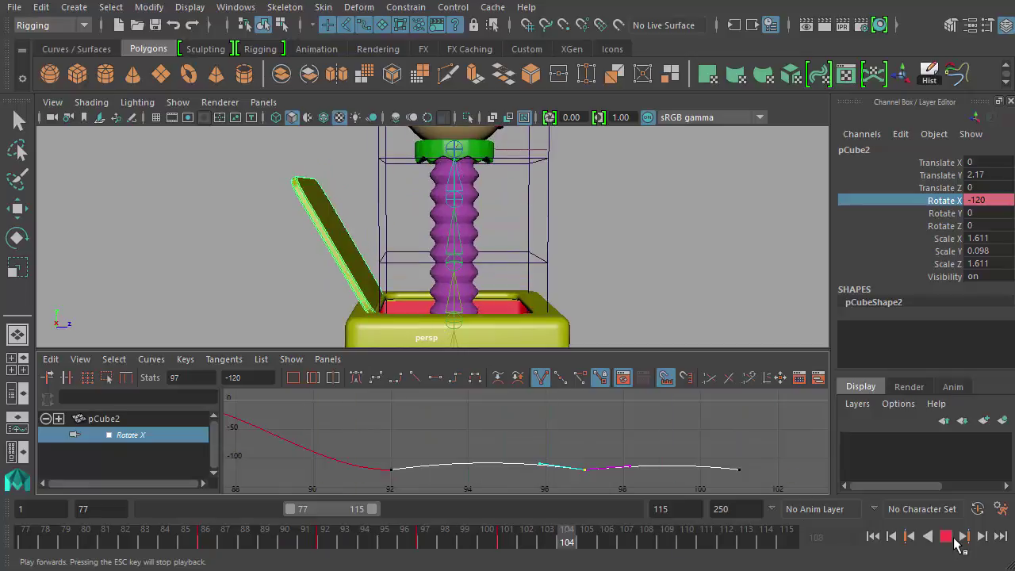
{"action": "left_click", "coordinate": [947, 537]}
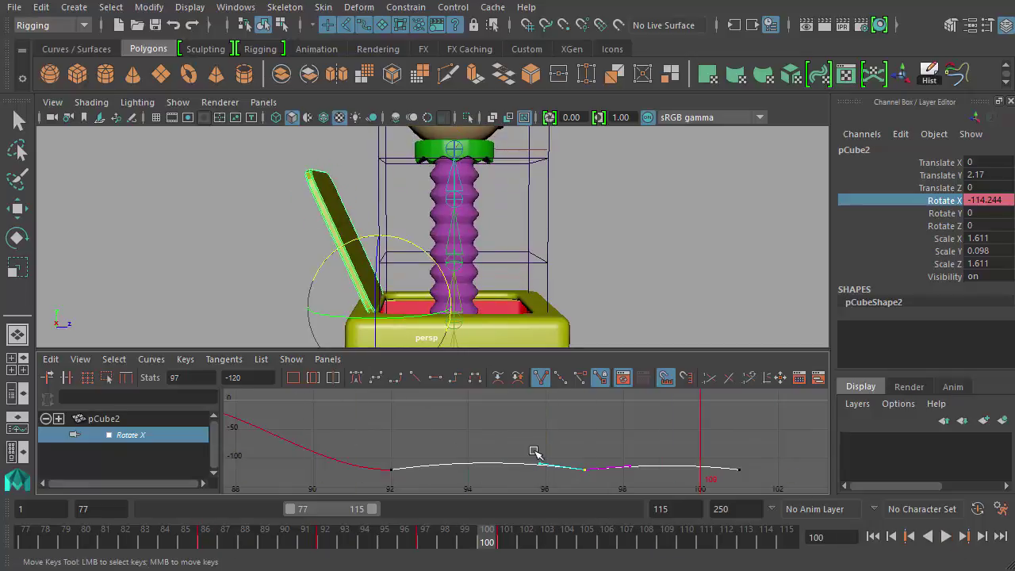
- Lower the keys at 92, 97 and 101 for subtler bounces, then play and scrub frames 94–102
{"action": "mouse_move", "coordinate": [580, 440]}
{"action": "middle_mouse_down"}
{"action": "mouse_move", "coordinate": [559, 438]}
{"action": "mouse_move", "coordinate": [594, 437]}
{"action": "mouse_move", "coordinate": [540, 430]}
{"action": "mouse_move", "coordinate": [571, 436]}
{"action": "middle_mouse_up"}
{"action": "middle_click_drag", "start_coordinate": [547, 480], "coordinate": [550, 438]}
{"action": "left_click", "coordinate": [389, 470]}
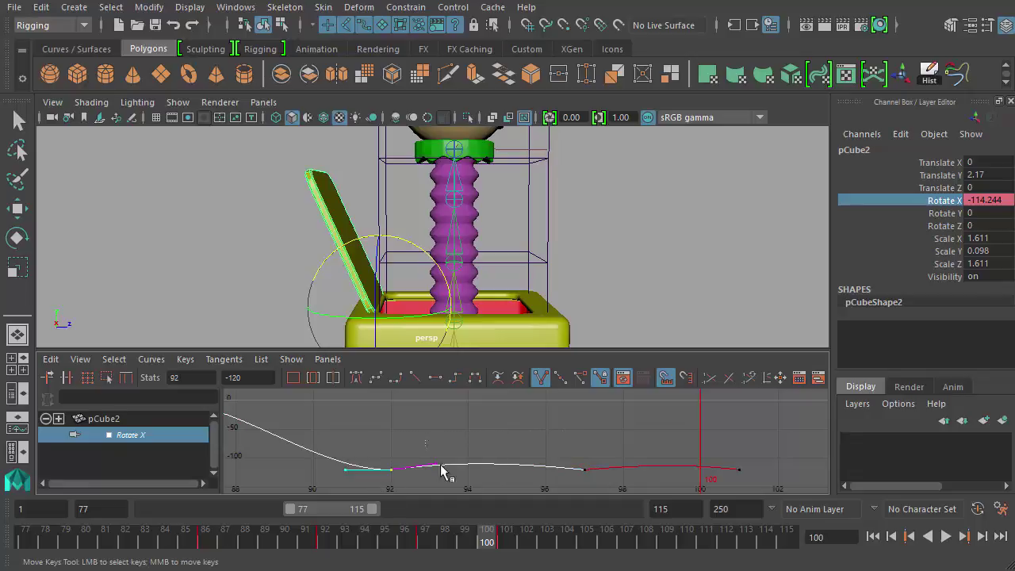
{"action": "left_click", "coordinate": [435, 466]}
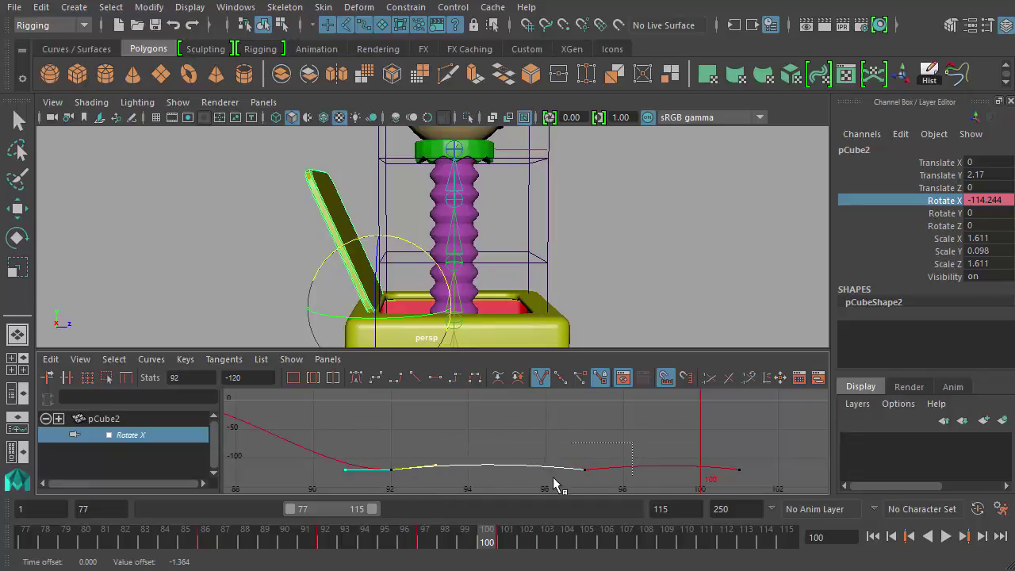
{"action": "left_click", "coordinate": [585, 470]}
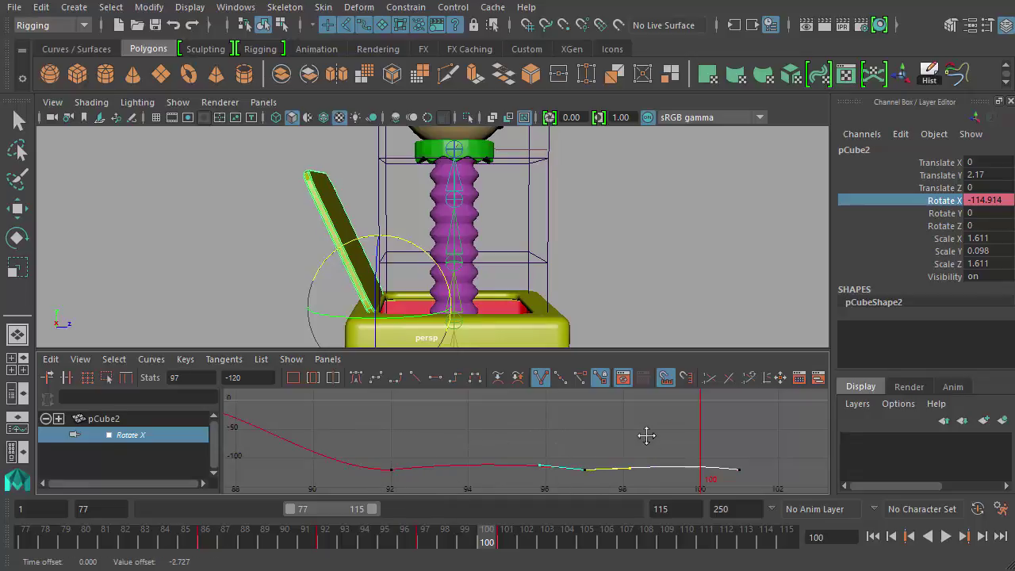
{"action": "left_click_drag", "start_coordinate": [769, 456], "coordinate": [714, 495]}
{"action": "middle_click_drag", "start_coordinate": [736, 428], "coordinate": [732, 432]}
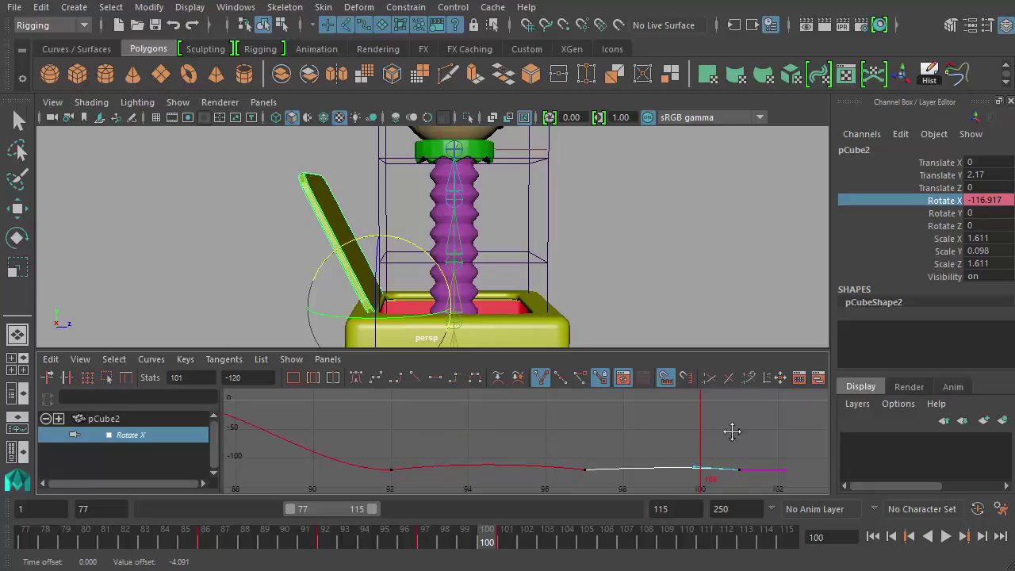
{"action": "key", "text": "alt+v"}
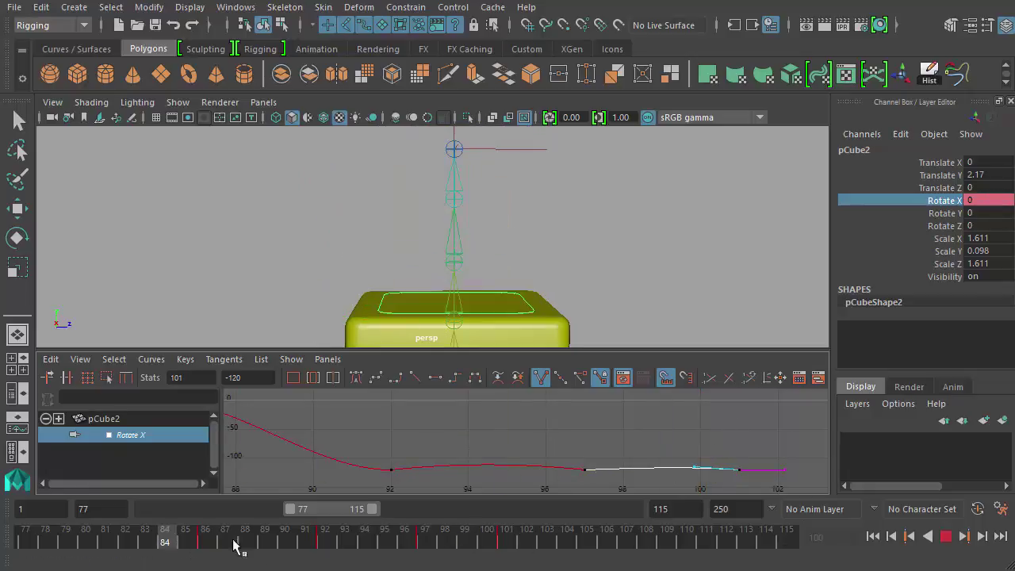
{"action": "left_click_drag", "start_coordinate": [373, 555], "coordinate": [539, 549]}
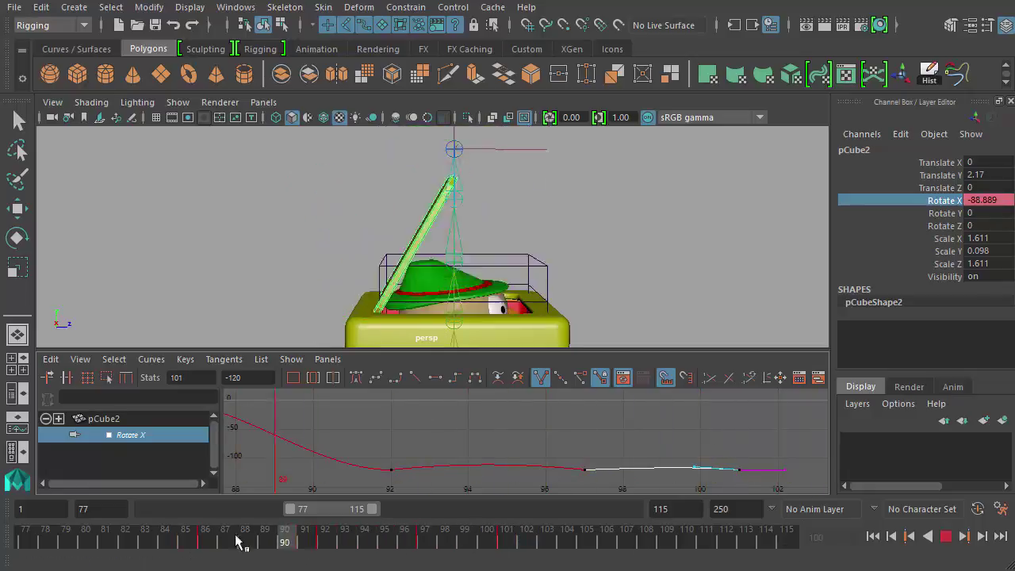
{"action": "left_click_drag", "start_coordinate": [220, 541], "coordinate": [26, 540]}
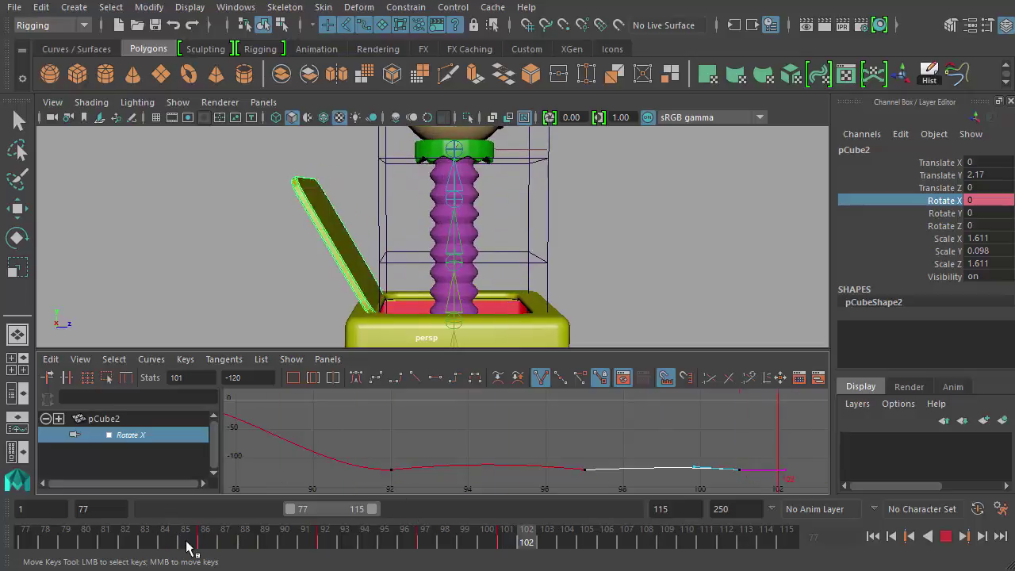
{"action": "left_click", "coordinate": [204, 543]}
{"action": "left_click_drag", "start_coordinate": [208, 543], "coordinate": [435, 547]}
{"action": "left_click", "coordinate": [946, 536]}
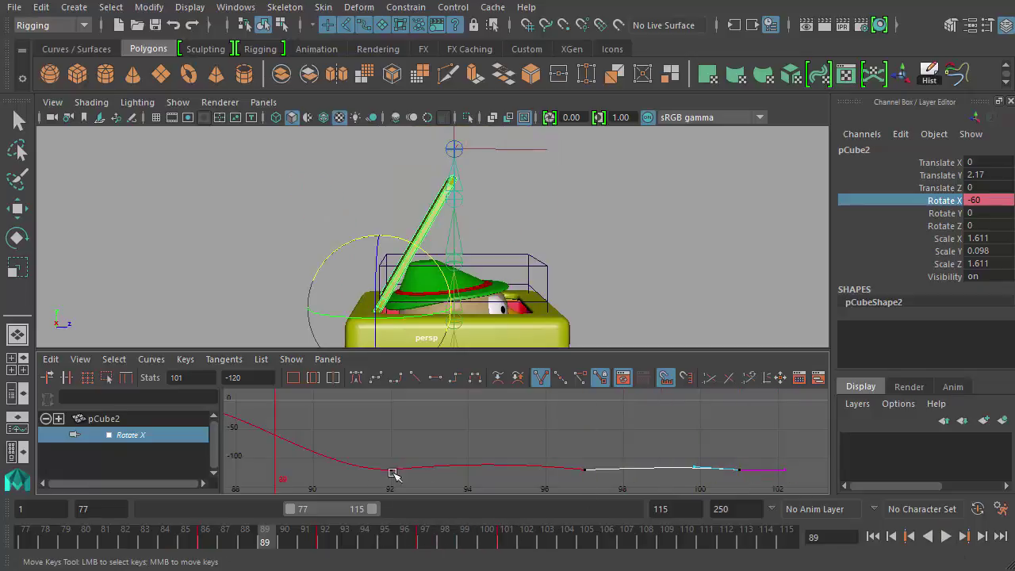
{"action": "left_click", "coordinate": [429, 538]}
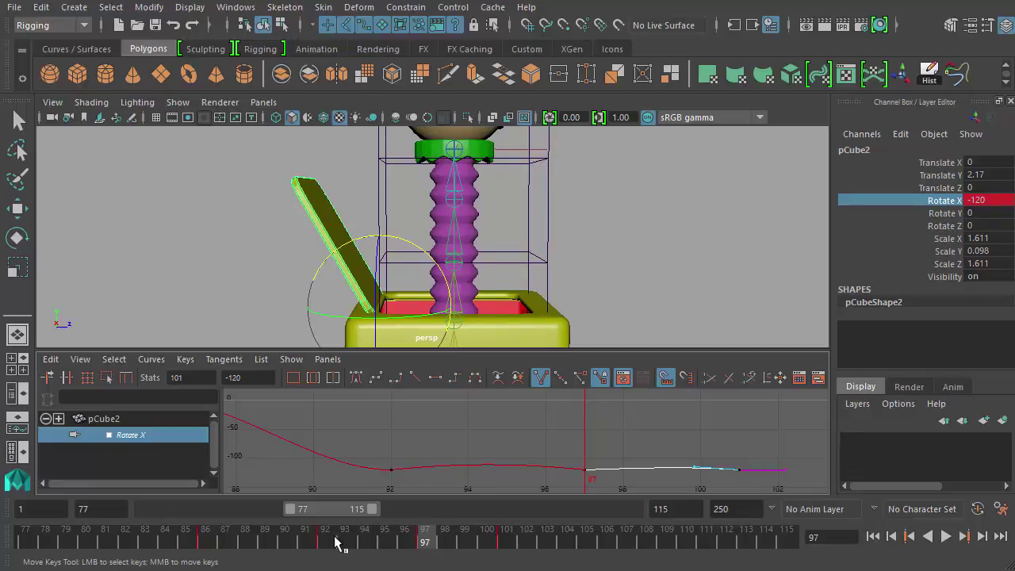
{"action": "left_click_drag", "start_coordinate": [340, 537], "coordinate": [365, 537]}
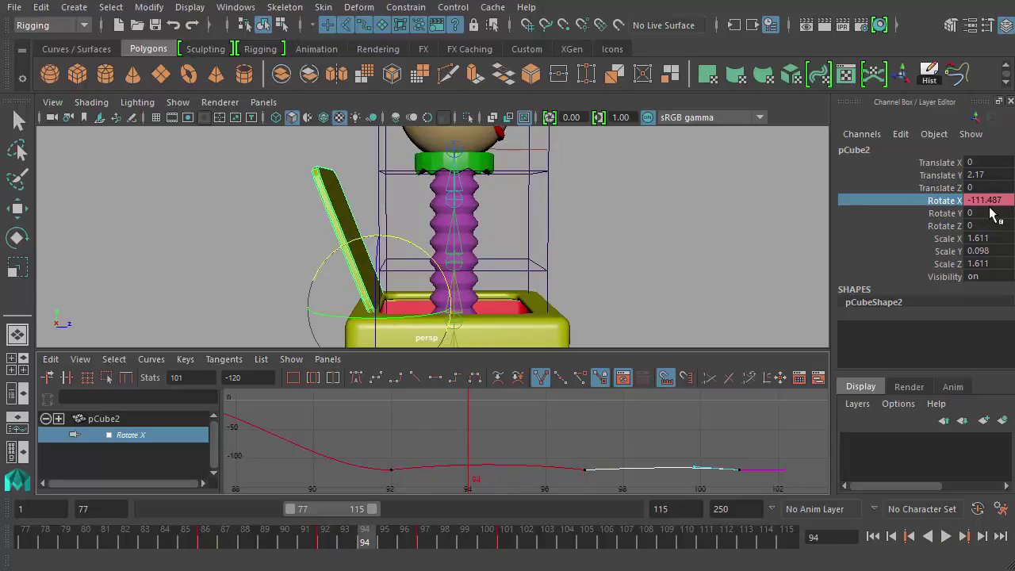
{"action": "left_click", "coordinate": [457, 545]}
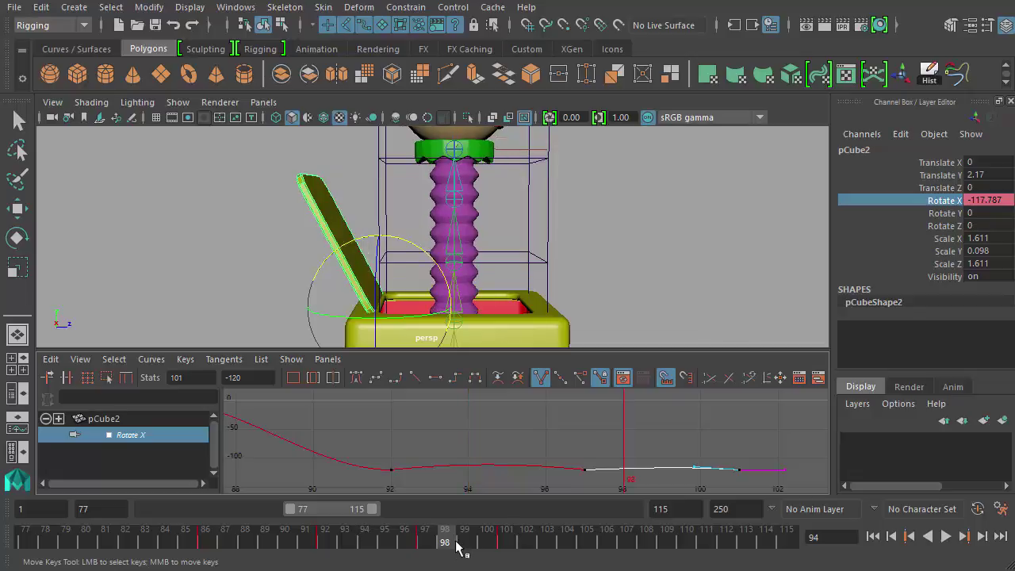
{"action": "left_click_drag", "start_coordinate": [457, 545], "coordinate": [164, 546]}
- Set the playback range to frames 1–159 and play the full animation while orbiting the camera
{"action": "left_click_drag", "start_coordinate": [279, 508], "coordinate": [164, 508]}
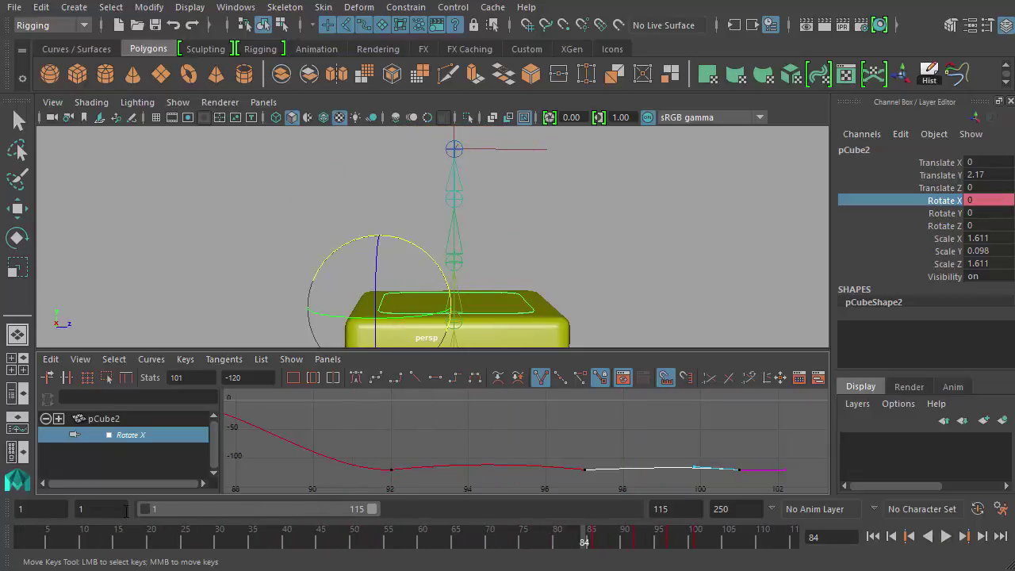
{"action": "left_click_drag", "start_coordinate": [369, 508], "coordinate": [459, 524]}
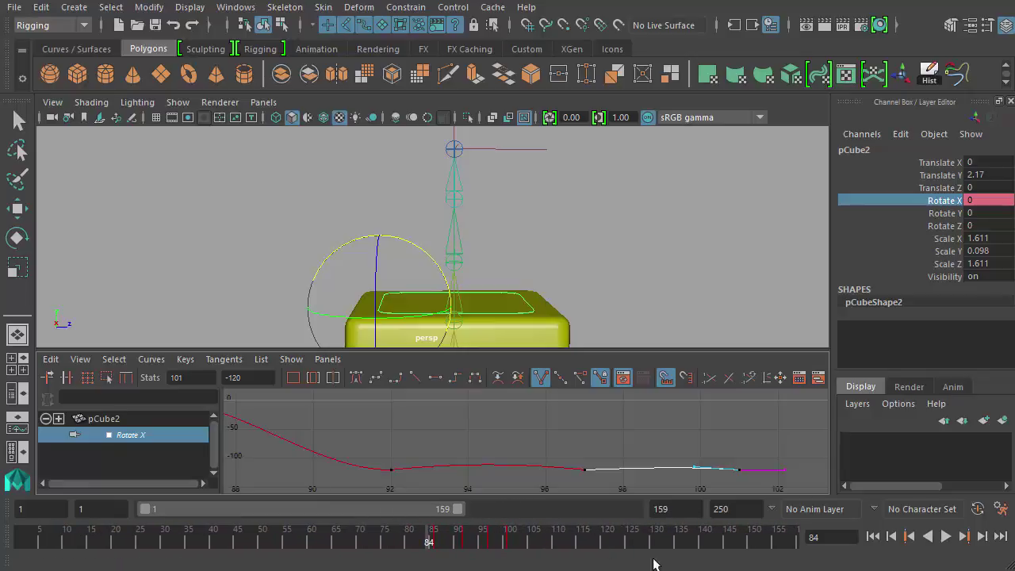
{"action": "left_click", "coordinate": [886, 539]}
{"action": "left_click_drag", "start_coordinate": [738, 199], "coordinate": [694, 279], "text": "alt"}
{"action": "left_click", "coordinate": [946, 536]}
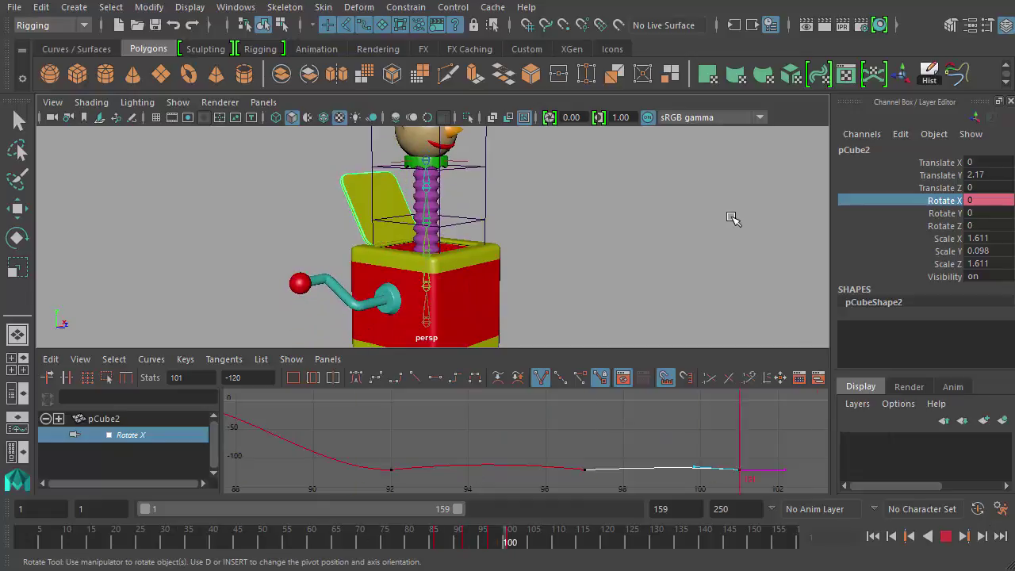
{"action": "left_click_drag", "start_coordinate": [566, 183], "coordinate": [621, 192], "text": "alt"}
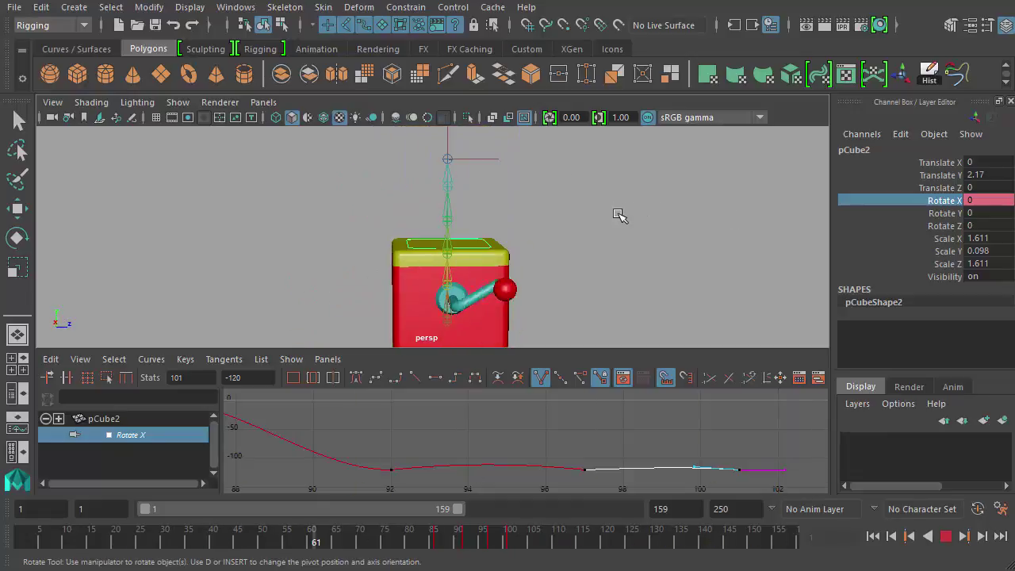
{"action": "left_click_drag", "start_coordinate": [617, 215], "coordinate": [595, 240], "text": "alt"}
{"action": "key", "text": "Escape"}
- Maximise the perspective view and go to frame 95 with the jack popped up
{"action": "key", "text": "space"}
{"action": "left_click_drag", "start_coordinate": [626, 316], "coordinate": [603, 297], "text": "alt"}
{"action": "scroll", "coordinate": [611, 306], "scroll_direction": "up", "scroll_amount": 3}
{"action": "mouse_move", "coordinate": [500, 539]}
{"action": "left_mouse_down"}
{"action": "mouse_move", "coordinate": [430, 544]}
{"action": "mouse_move", "coordinate": [470, 553]}
{"action": "mouse_move", "coordinate": [471, 542]}
{"action": "mouse_move", "coordinate": [502, 549]}
{"action": "mouse_move", "coordinate": [436, 543]}
{"action": "mouse_move", "coordinate": [508, 544]}
{"action": "mouse_move", "coordinate": [478, 544]}
{"action": "mouse_move", "coordinate": [507, 553]}
{"action": "mouse_move", "coordinate": [478, 547]}
{"action": "mouse_move", "coordinate": [501, 544]}
{"action": "mouse_move", "coordinate": [453, 551]}
{"action": "mouse_move", "coordinate": [474, 558]}
{"action": "mouse_move", "coordinate": [480, 541]}
{"action": "left_mouse_up"}
- Select the neck lattice and show the ffd1 Envelope attribute in the Channel Box
{"action": "left_click", "coordinate": [365, 152]}
{"action": "key", "text": "e"}
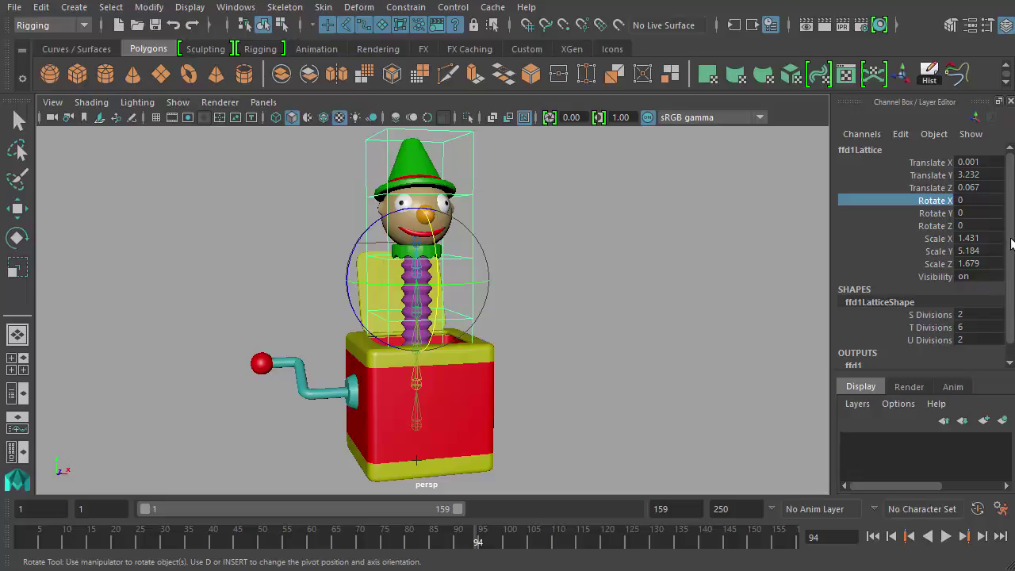
{"action": "scroll", "coordinate": [1013, 242], "scroll_direction": "down", "scroll_amount": 1}
{"action": "left_click", "coordinate": [855, 350]}
{"action": "key", "text": "q"}
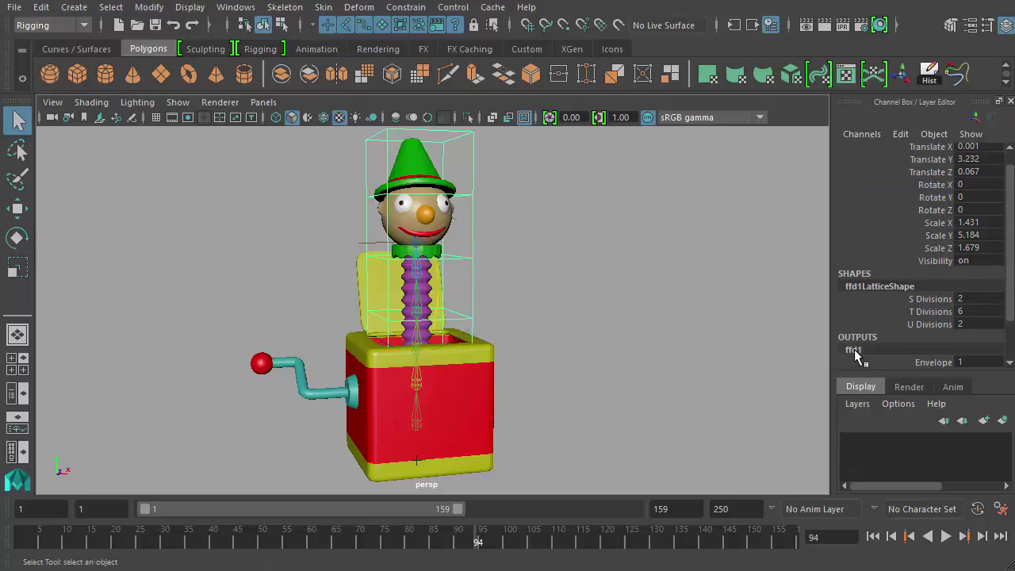
{"action": "scroll", "coordinate": [914, 294], "scroll_direction": "down", "scroll_amount": 3}
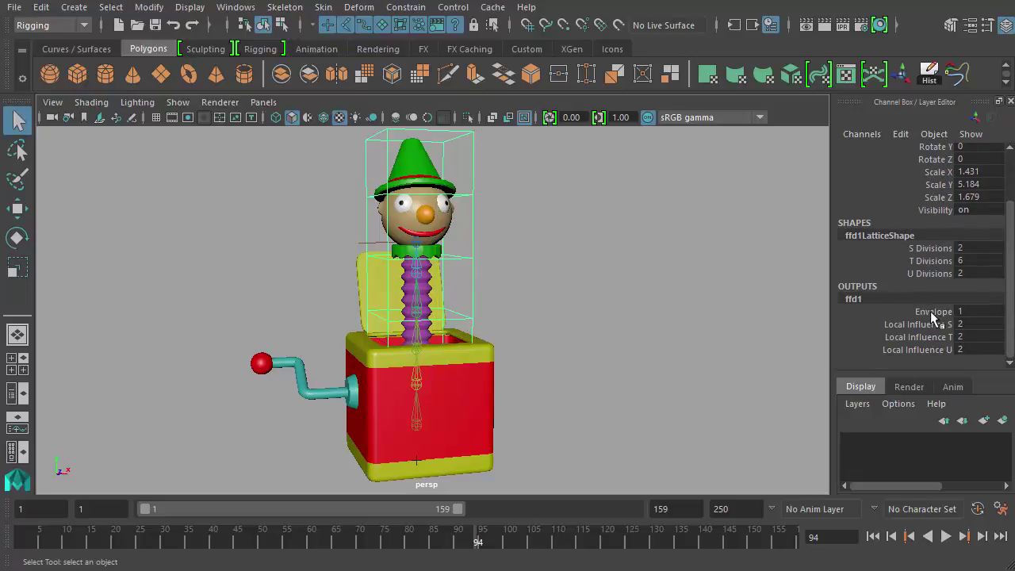
{"action": "left_click", "coordinate": [933, 314]}
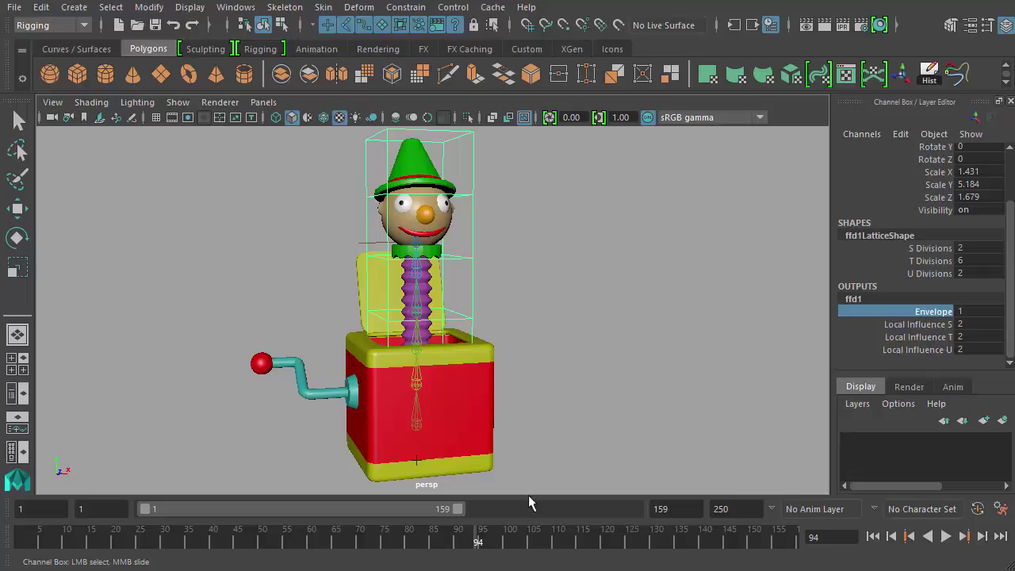
- Review the pop-up, then key the ffd1 Envelope at 1 on frame 95
{"action": "key", "text": "alt+v"}
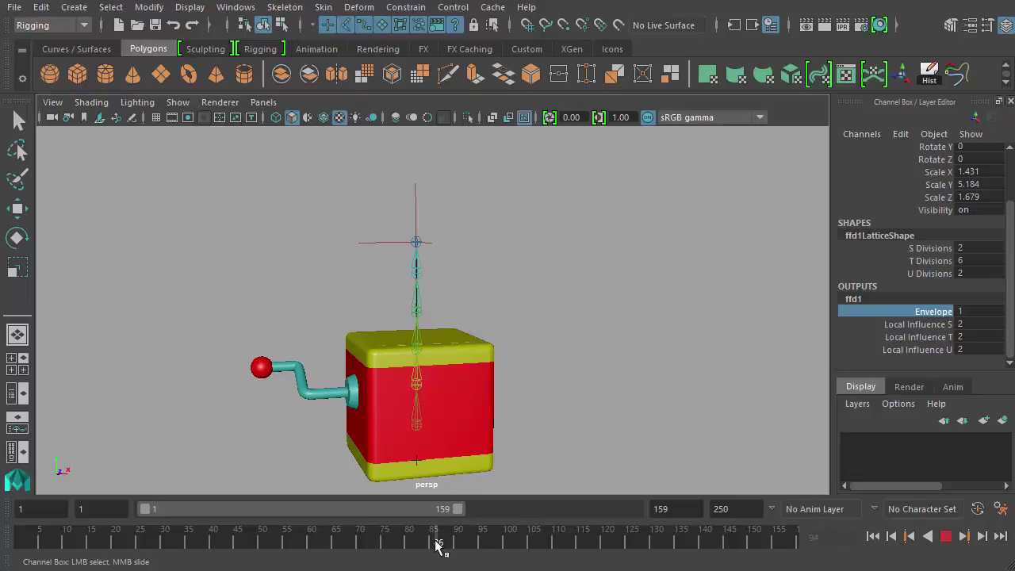
{"action": "left_click_drag", "start_coordinate": [436, 544], "coordinate": [492, 558]}
{"action": "key", "text": "Escape"}
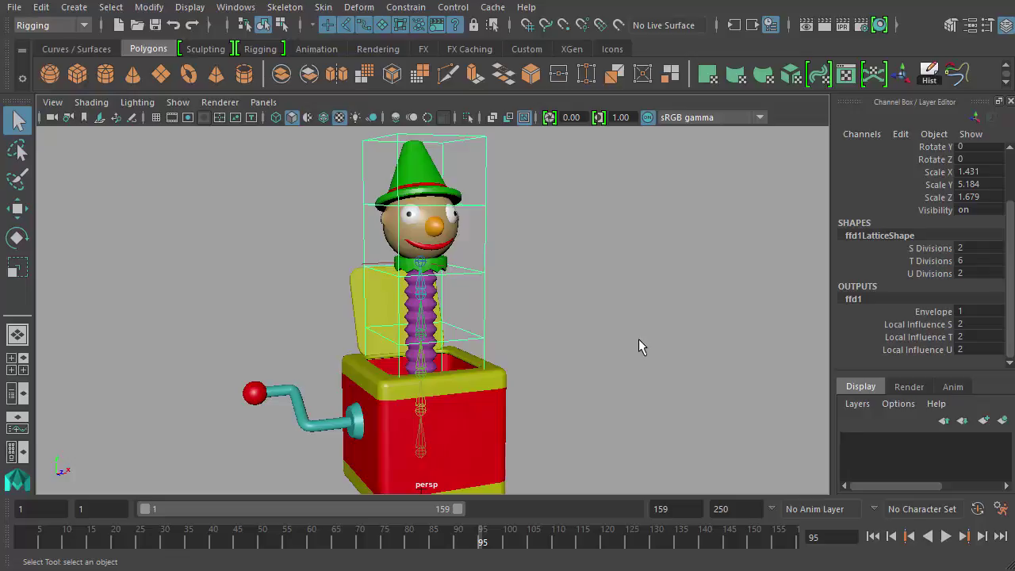
{"action": "left_click", "coordinate": [935, 311]}
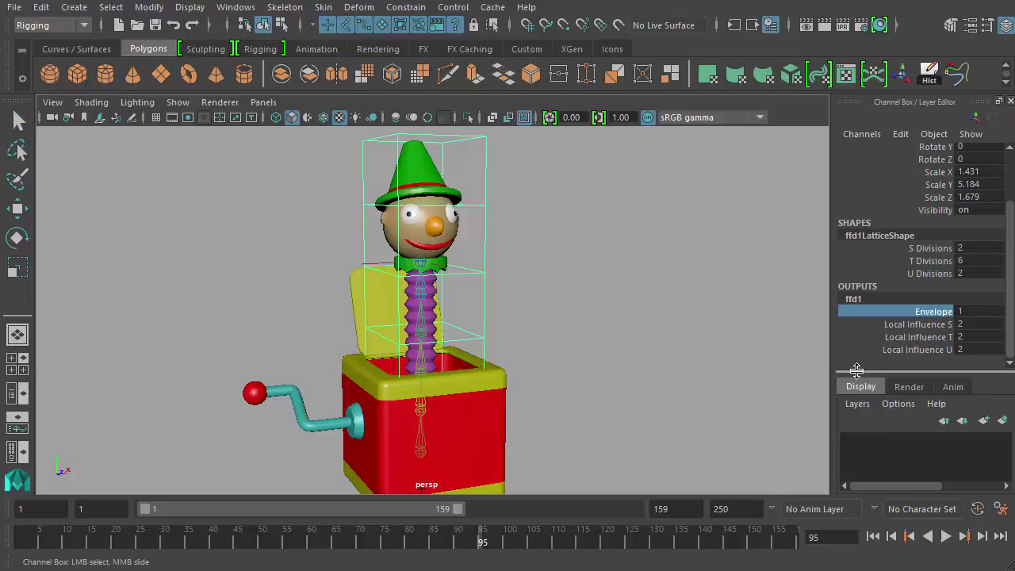
{"action": "right_click", "coordinate": [936, 312]}
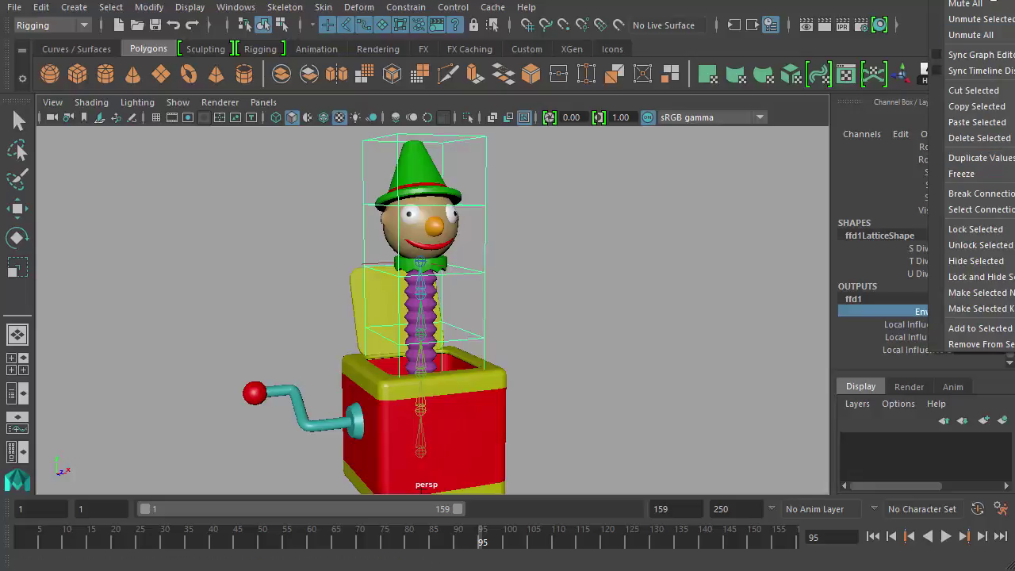
{"action": "left_click", "coordinate": [991, 245]}
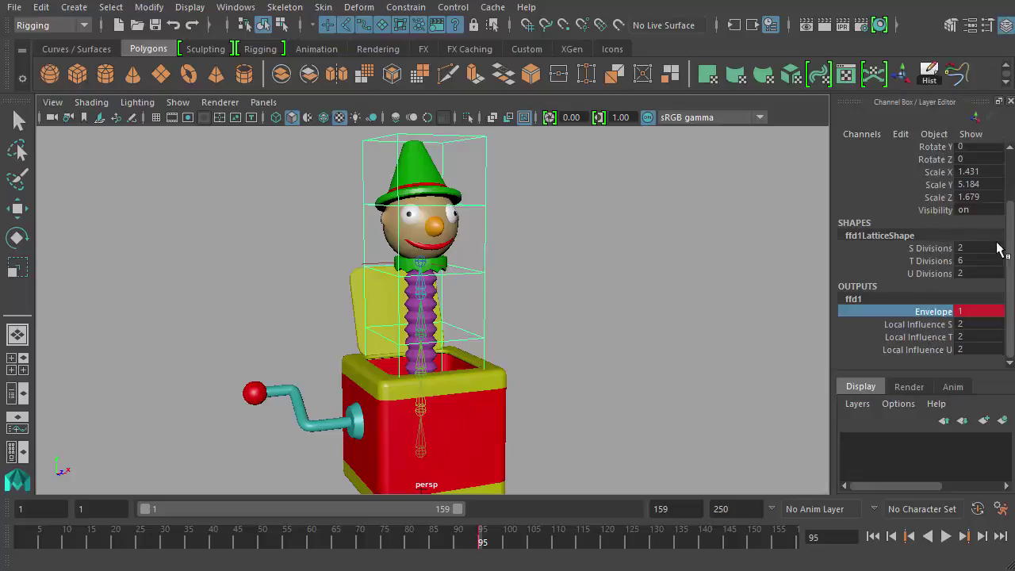
- Set the Envelope to 0 at frame 96 and key it
{"action": "left_click", "coordinate": [487, 539]}
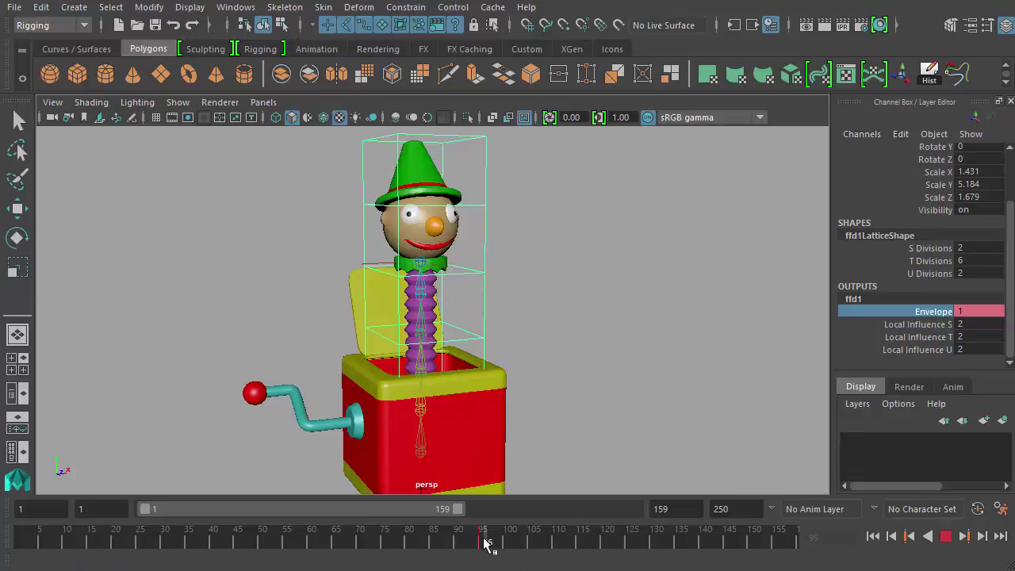
{"action": "left_click", "coordinate": [974, 311]}
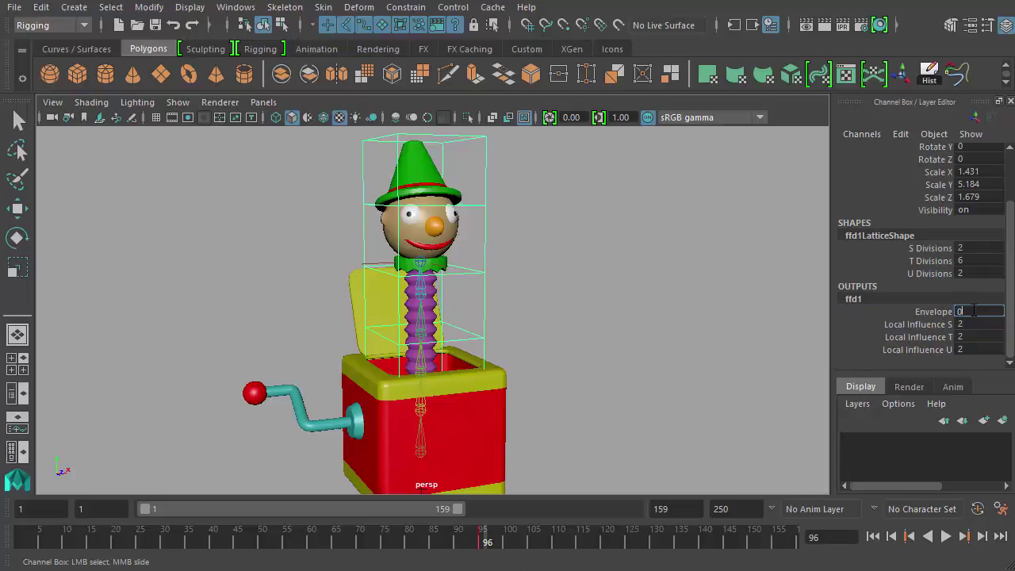
{"action": "key", "text": "Return"}
{"action": "left_click", "coordinate": [933, 312]}
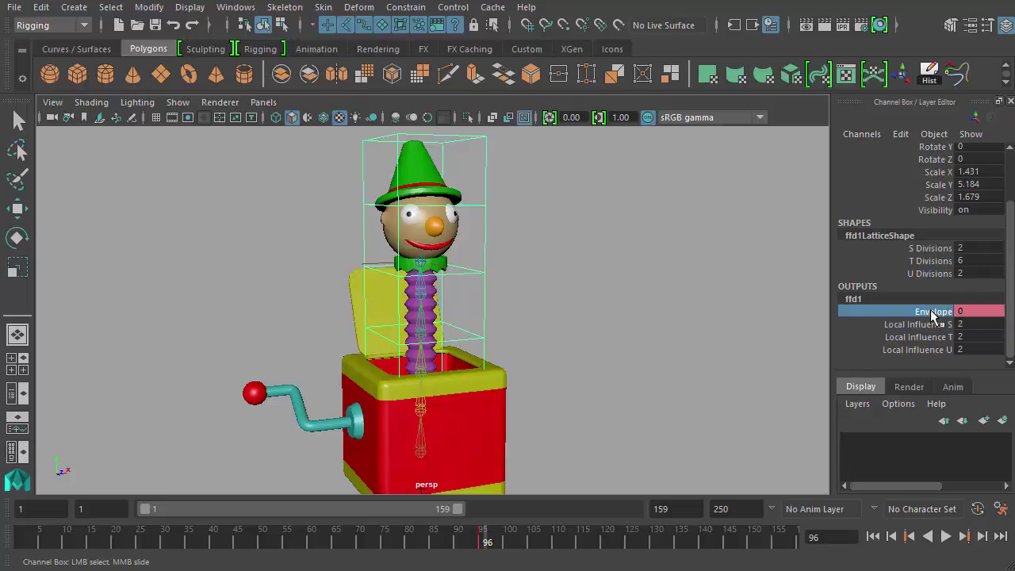
{"action": "right_click", "coordinate": [933, 312]}
{"action": "left_click", "coordinate": [933, 51]}
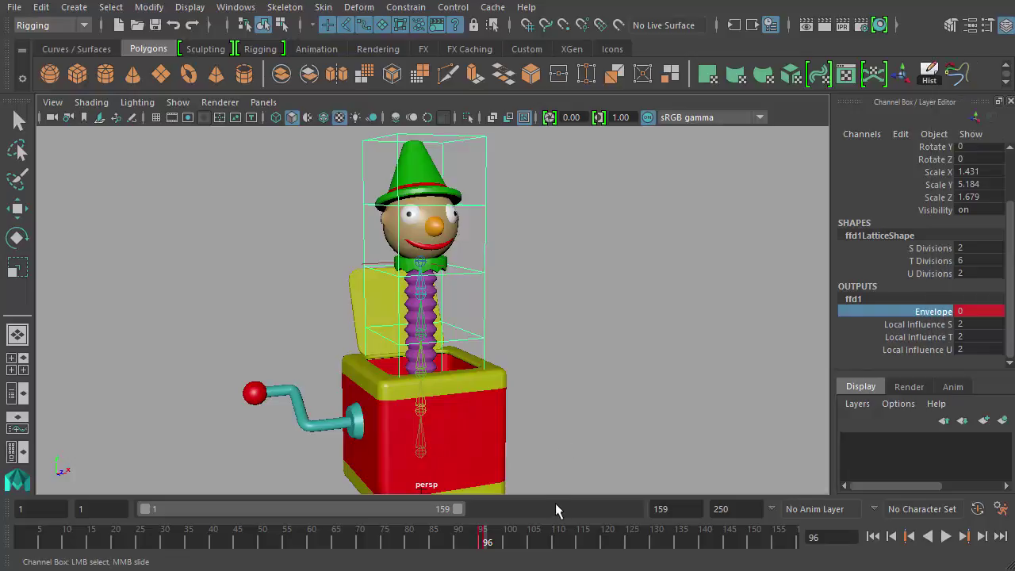
- Play back the animation twice to check the lattice switching off after frame 95
{"action": "key", "text": "alt+v"}
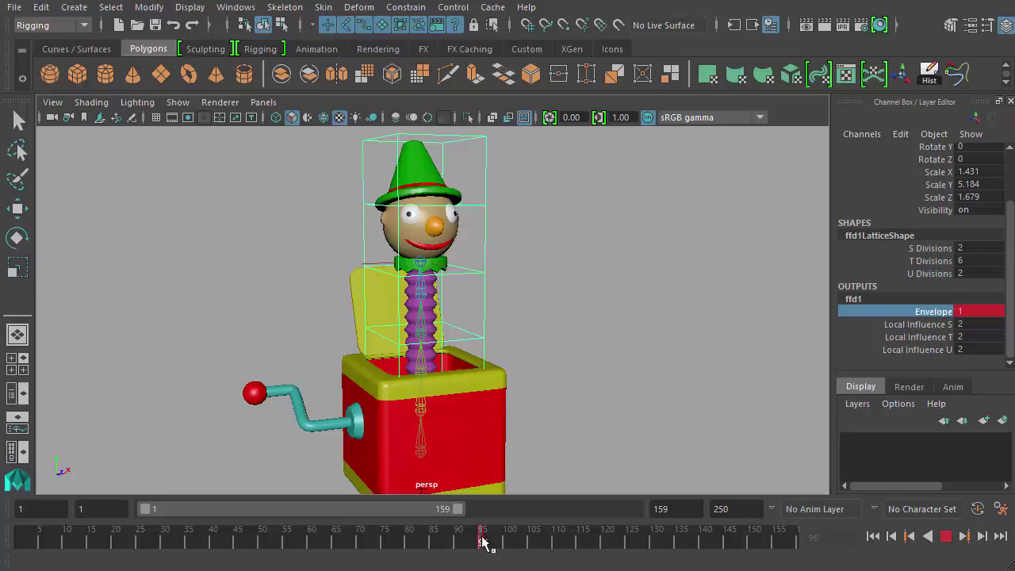
{"action": "key", "text": "alt+v"}
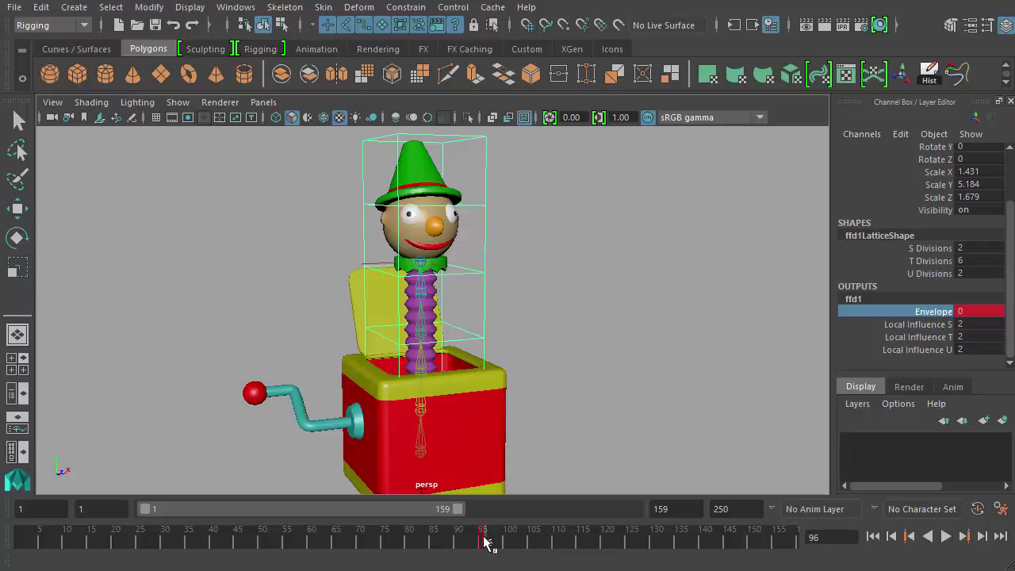
{"action": "key", "text": "alt+v"}
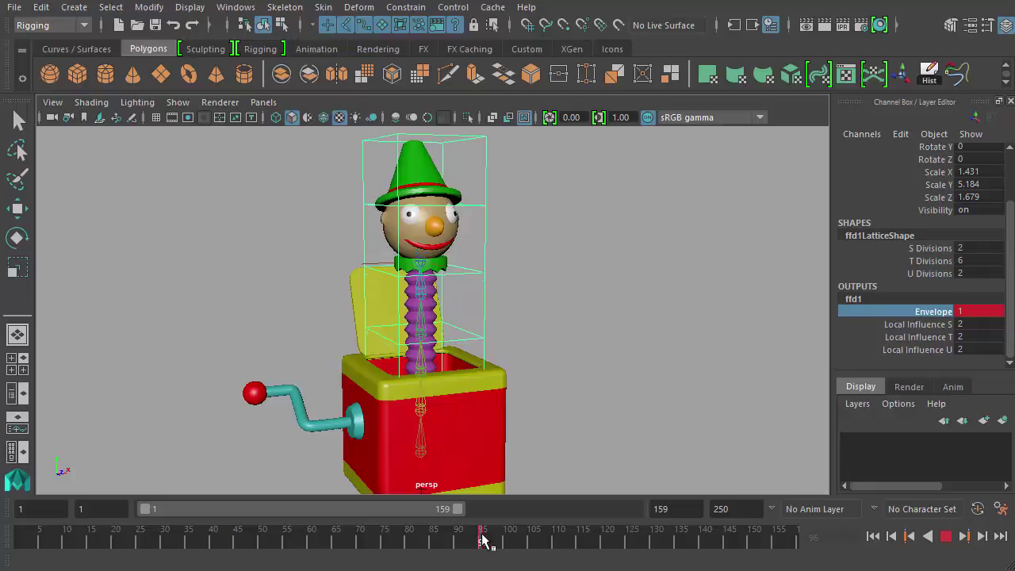
{"action": "left_click", "coordinate": [538, 544]}
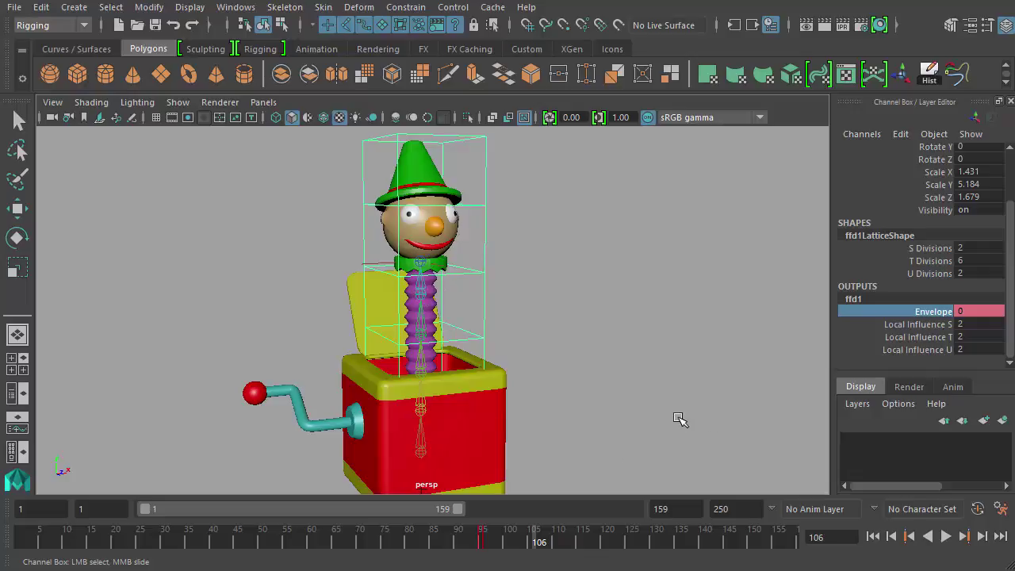
- Hide the lattice and scrub the timeline to watch the jack sink and rise from the box
{"action": "key", "text": "ctrl+h"}
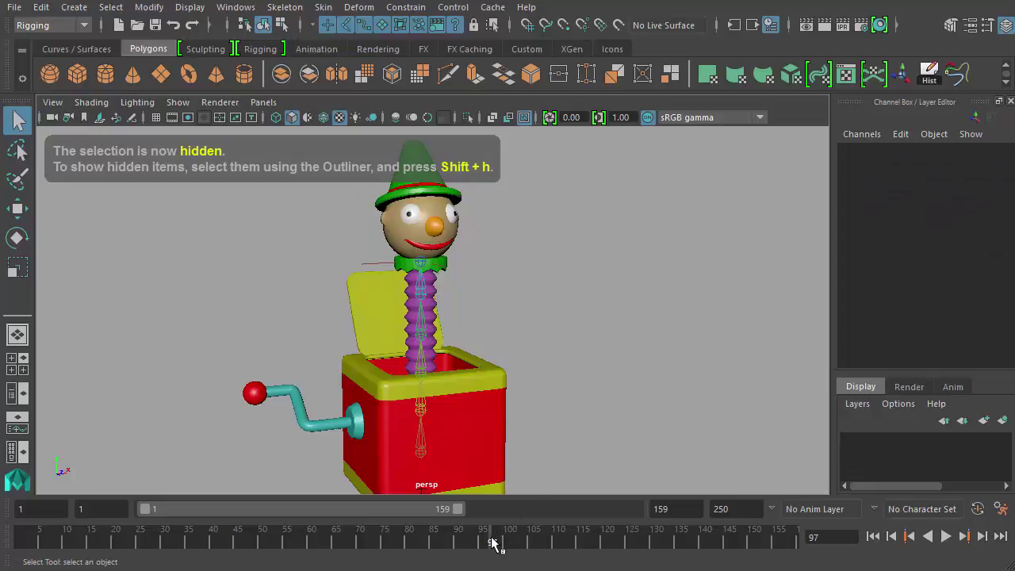
{"action": "mouse_move", "coordinate": [492, 543]}
{"action": "left_mouse_down"}
{"action": "mouse_move", "coordinate": [395, 537]}
{"action": "mouse_move", "coordinate": [511, 544]}
{"action": "mouse_move", "coordinate": [470, 543]}
{"action": "mouse_move", "coordinate": [497, 548]}
{"action": "left_mouse_up"}
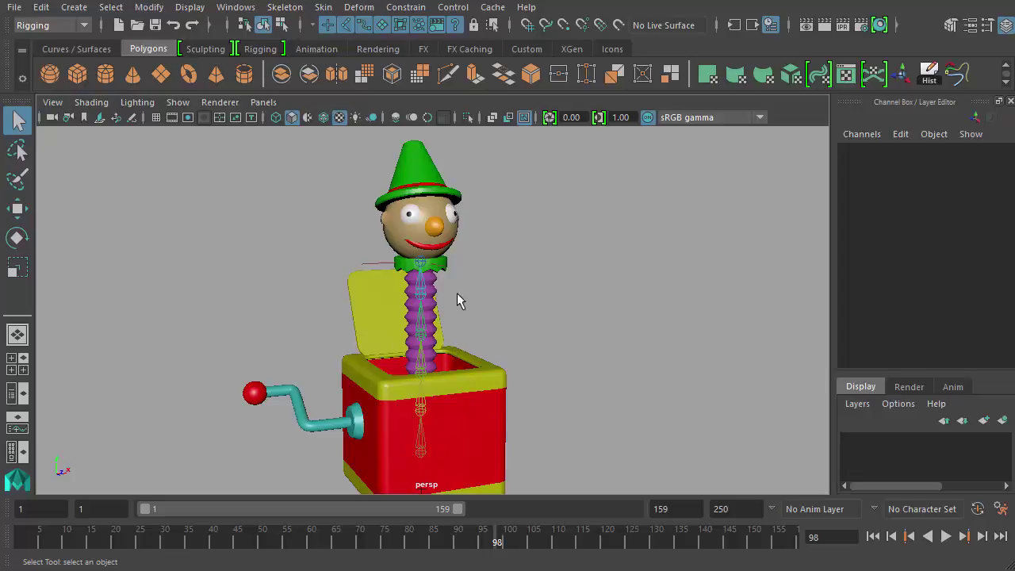
{"action": "left_click_drag", "start_coordinate": [450, 295], "coordinate": [525, 287], "text": "alt"}
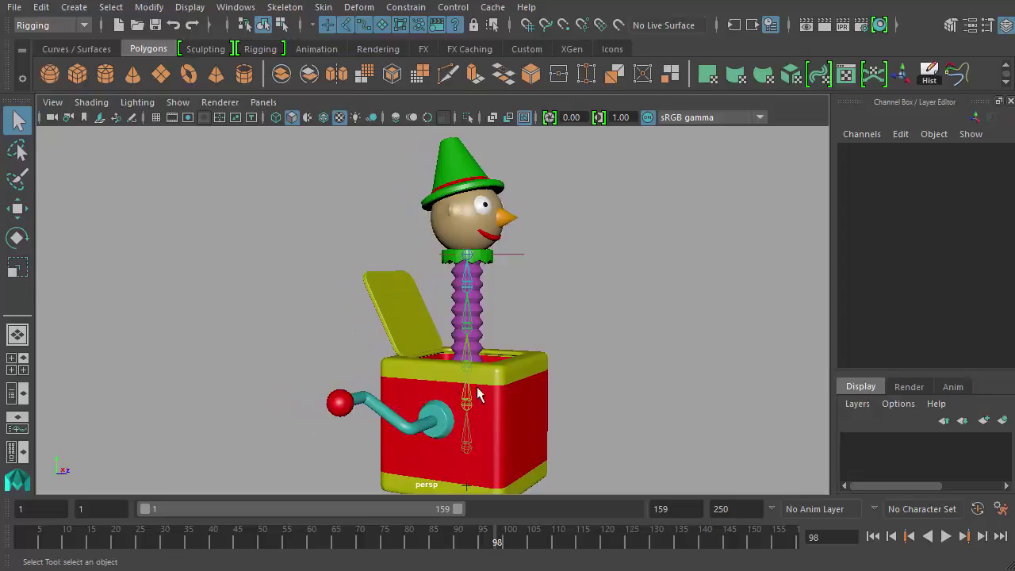
{"action": "left_click", "coordinate": [469, 447]}
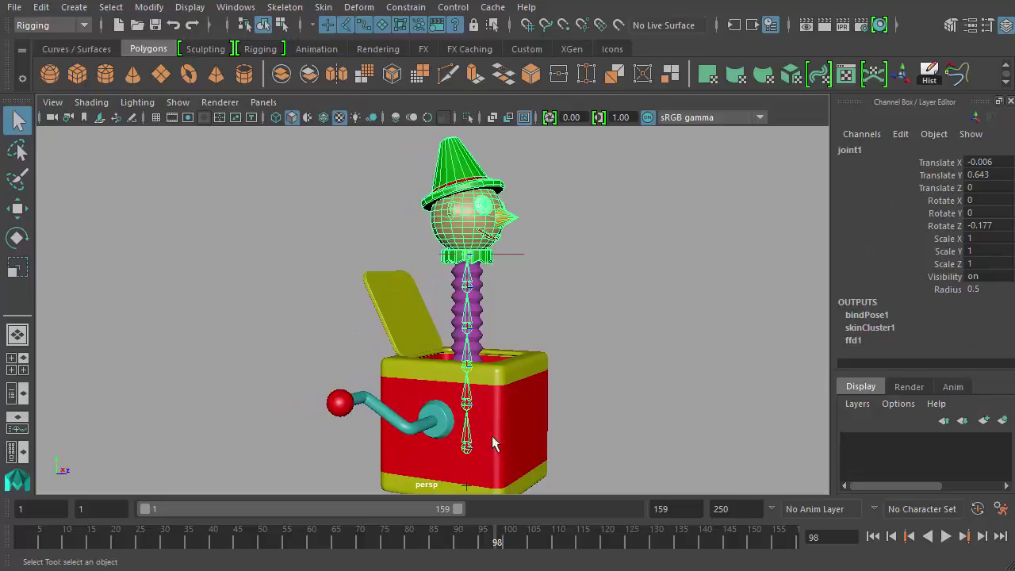
{"action": "left_click_drag", "start_coordinate": [555, 314], "coordinate": [448, 307], "text": "alt"}
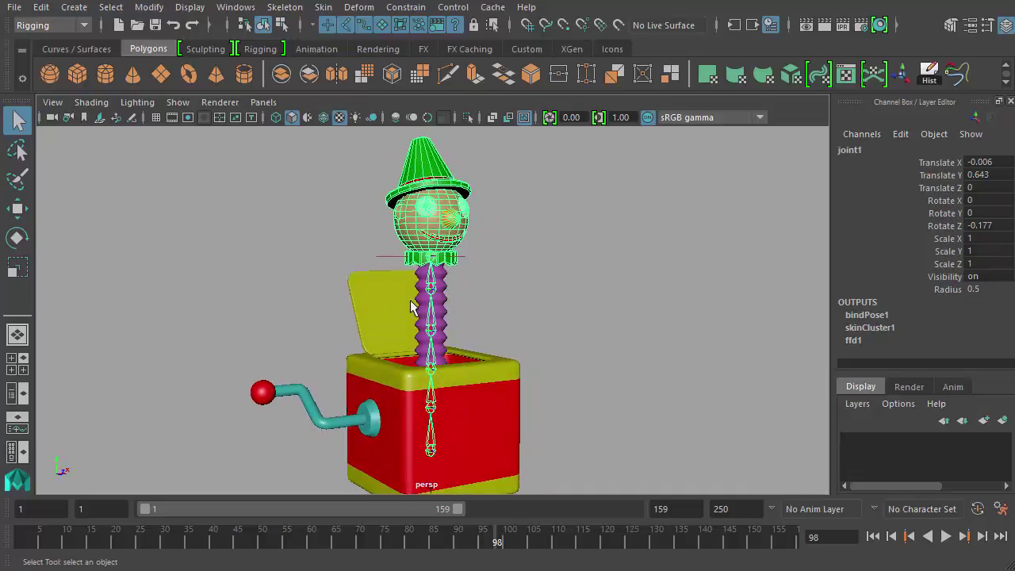
{"action": "left_click_drag", "start_coordinate": [533, 287], "coordinate": [571, 278], "text": "alt"}
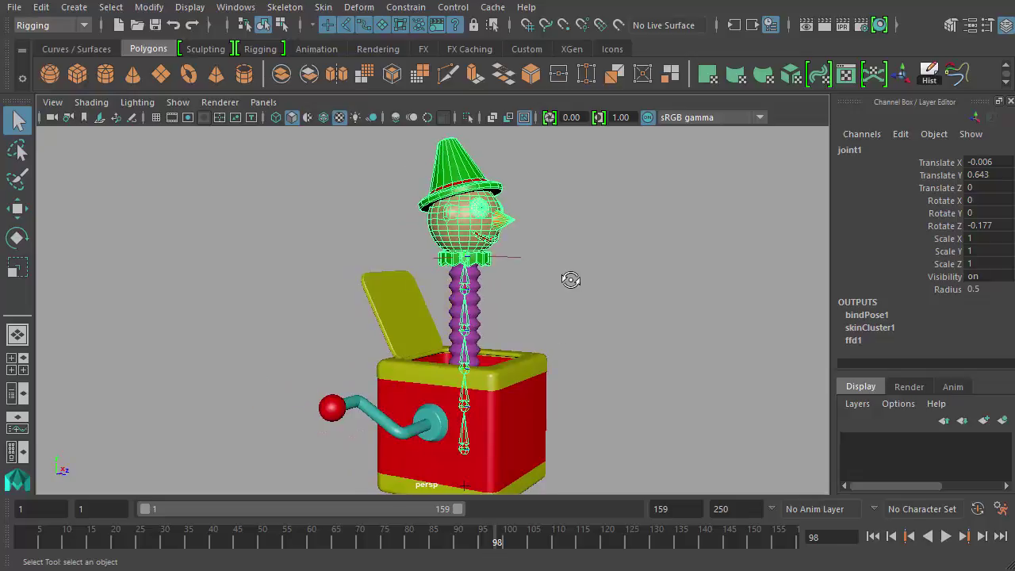
{"action": "right_click_drag", "start_coordinate": [566, 285], "coordinate": [600, 307], "text": "alt"}
{"action": "left_click_drag", "start_coordinate": [601, 307], "coordinate": [511, 341], "text": "alt"}
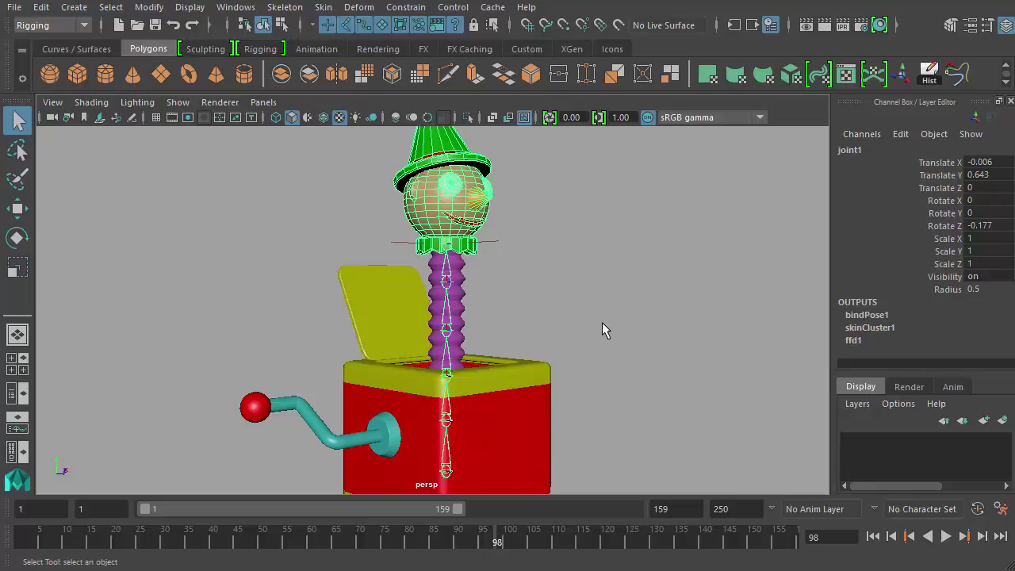
{"action": "middle_click_drag", "start_coordinate": [607, 331], "coordinate": [581, 276], "text": "alt"}
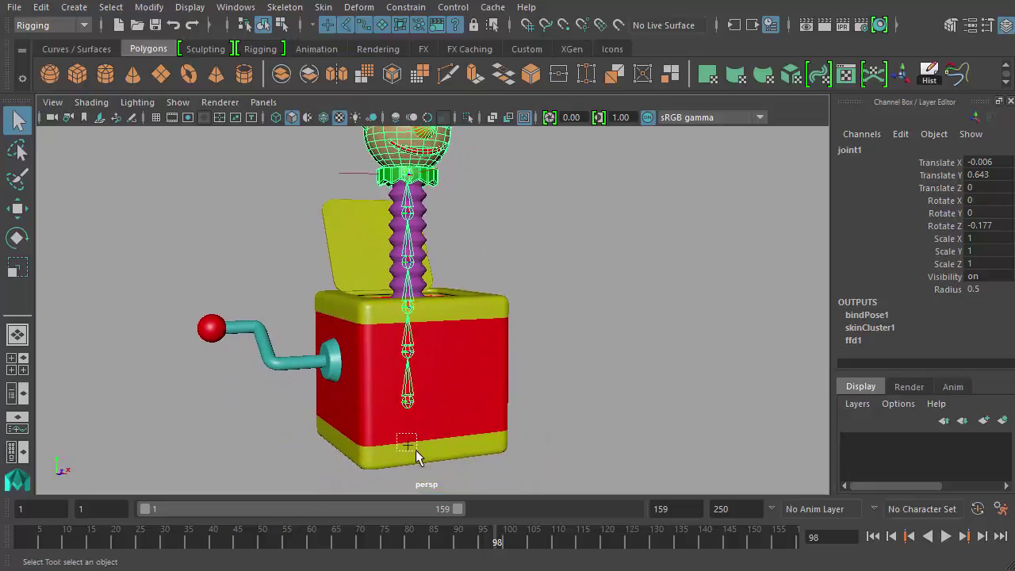
{"action": "left_click_drag", "start_coordinate": [415, 450], "coordinate": [415, 452]}
{"action": "left_click_drag", "start_coordinate": [523, 440], "coordinate": [564, 363], "text": "alt"}
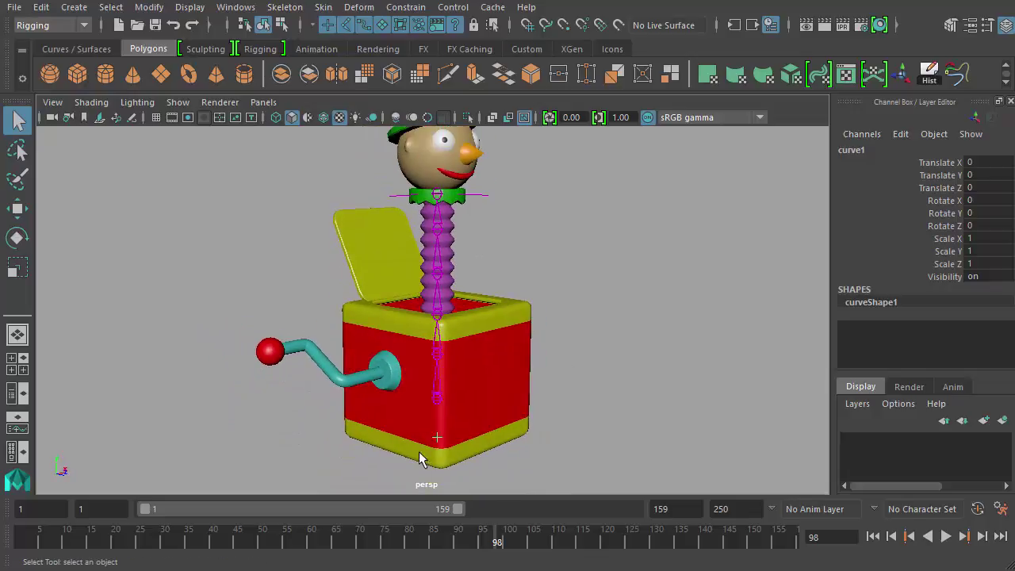
{"action": "left_click_drag", "start_coordinate": [429, 427], "coordinate": [457, 454]}
{"action": "left_click_drag", "start_coordinate": [570, 301], "coordinate": [548, 306], "text": "alt"}
{"action": "right_click_drag", "start_coordinate": [555, 246], "coordinate": [460, 247]}
{"action": "left_click_drag", "start_coordinate": [459, 243], "coordinate": [483, 247], "text": "alt"}
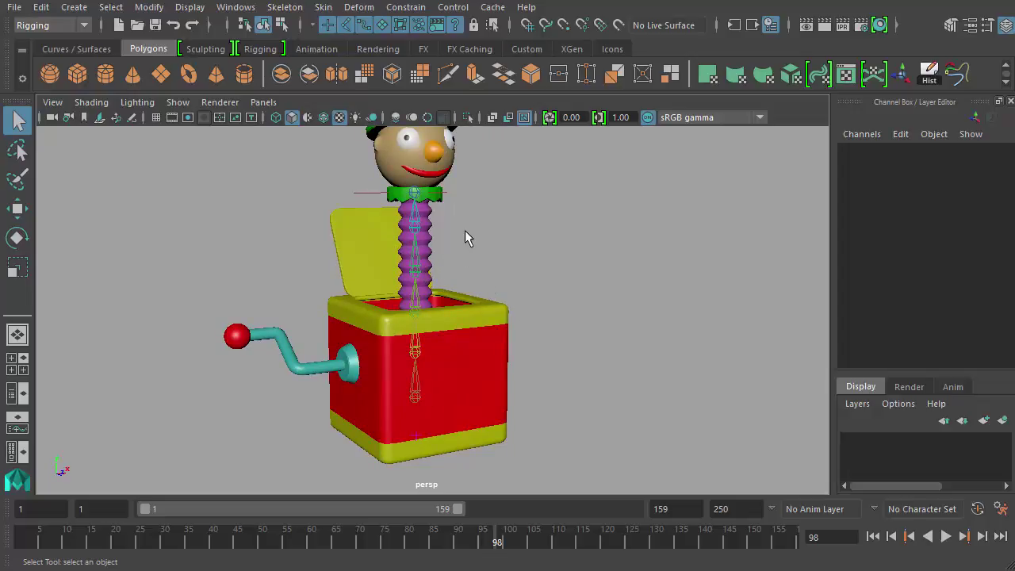
{"action": "left_click_drag", "start_coordinate": [464, 232], "coordinate": [377, 312]}
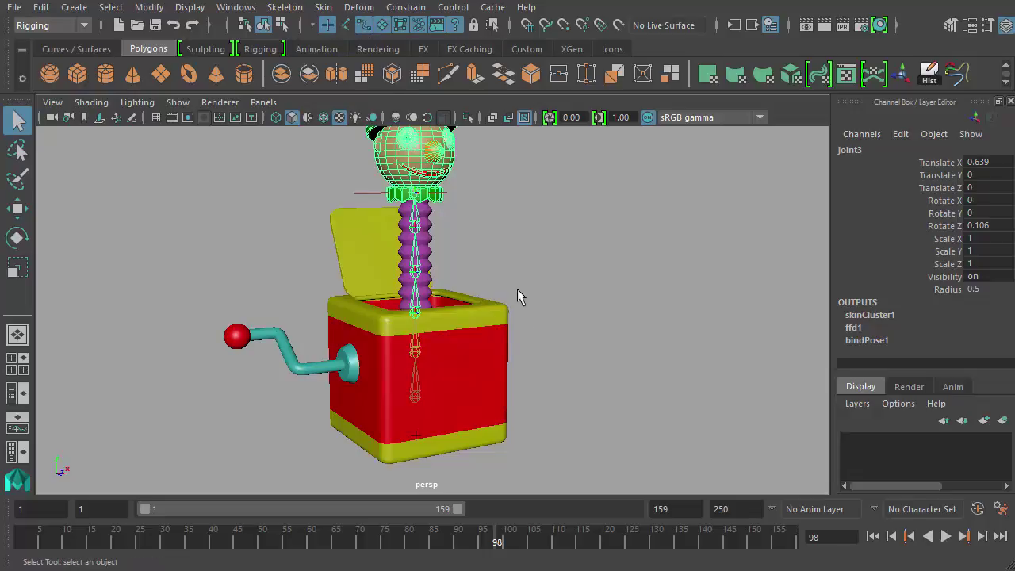
{"action": "left_click_drag", "start_coordinate": [530, 239], "coordinate": [400, 375]}
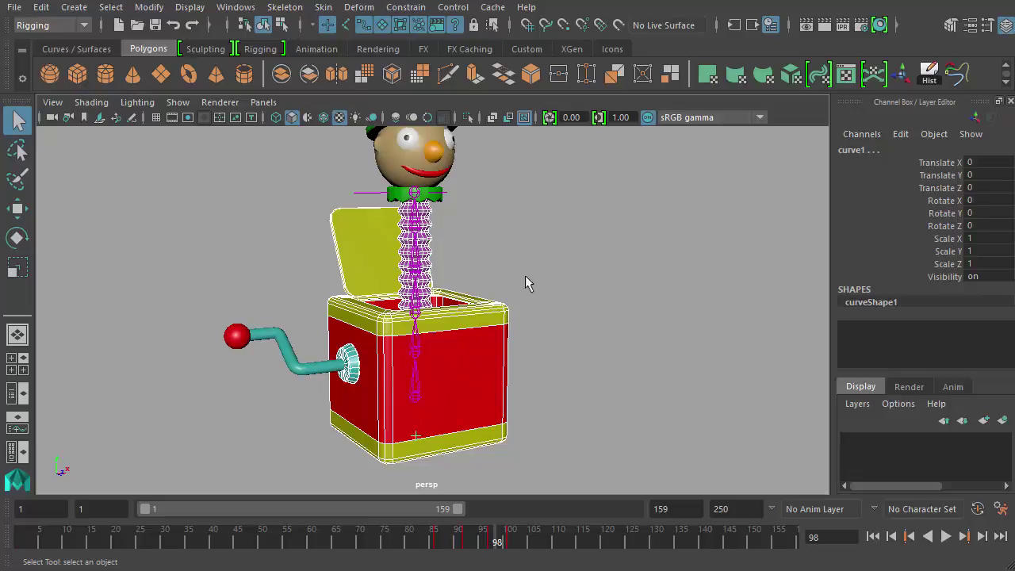
{"action": "left_click", "coordinate": [414, 478]}
{"action": "left_click", "coordinate": [426, 445]}
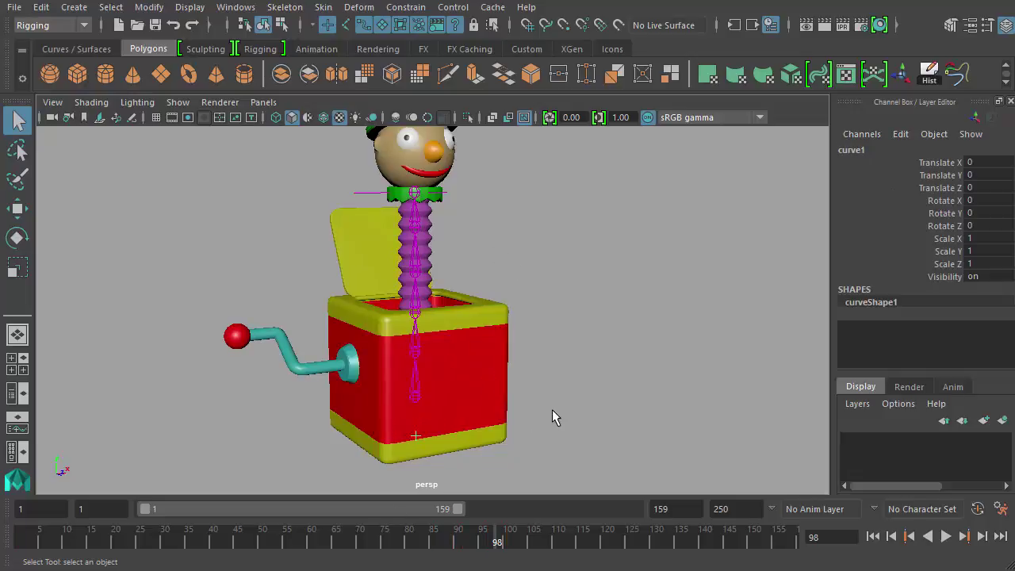
{"action": "right_click_drag", "start_coordinate": [537, 271], "coordinate": [476, 273]}
{"action": "left_click_drag", "start_coordinate": [370, 311], "coordinate": [526, 284], "text": "alt"}
{"action": "key", "text": "w"}
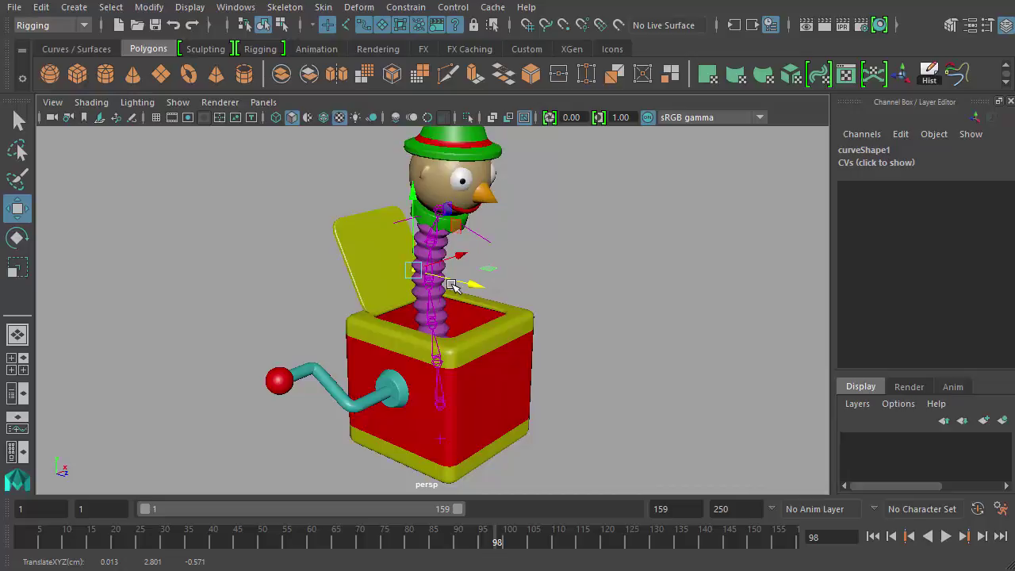
{"action": "left_click_drag", "start_coordinate": [485, 306], "coordinate": [483, 345], "text": "alt"}
{"action": "left_click", "coordinate": [521, 287]}
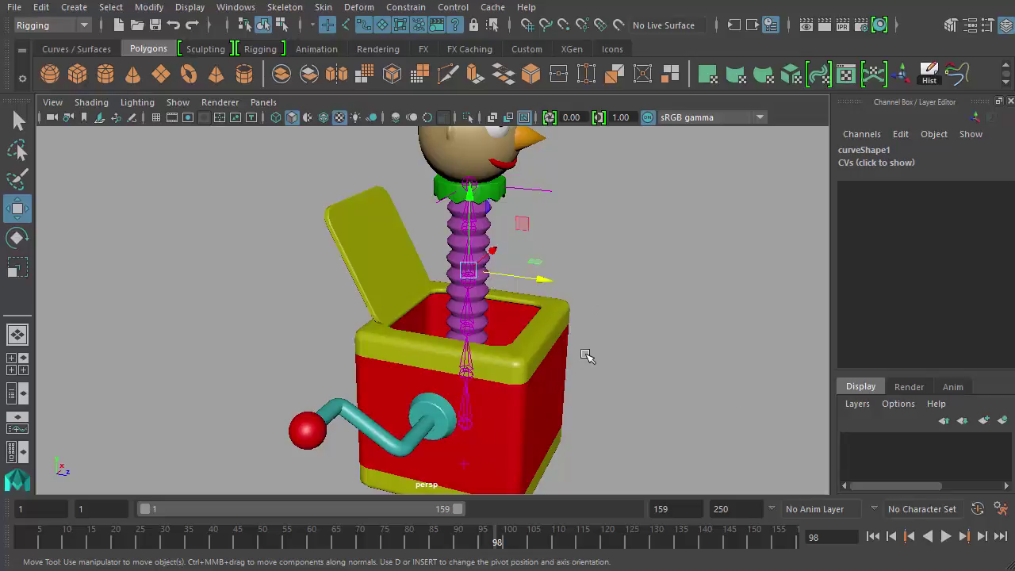
{"action": "left_click_drag", "start_coordinate": [609, 360], "coordinate": [437, 338], "text": "alt"}
{"action": "left_click_drag", "start_coordinate": [618, 338], "coordinate": [611, 357], "text": "alt"}
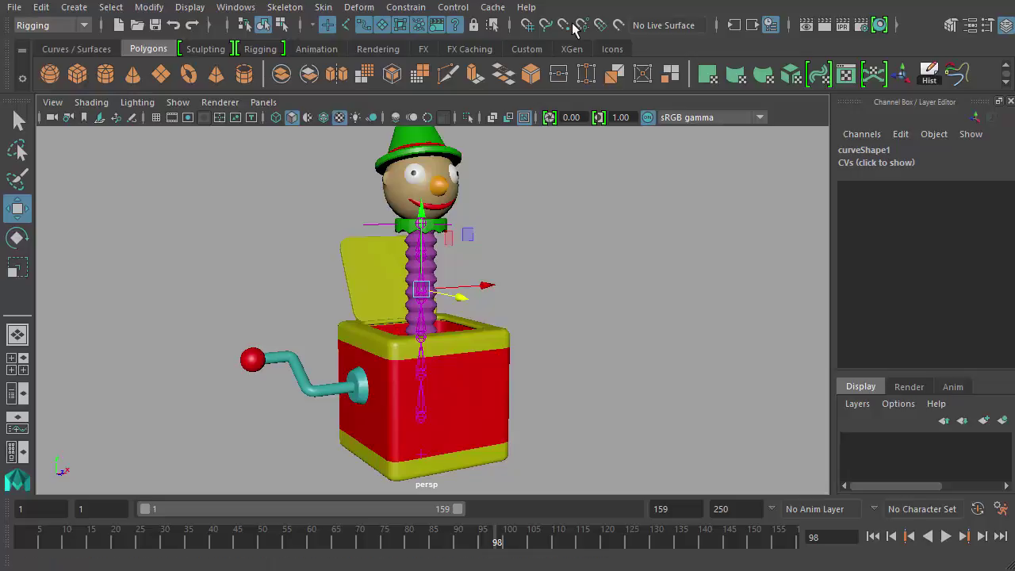
- Hide polygons, joints and IK handles in the perspective viewport
{"action": "left_click", "coordinate": [281, 24]}
{"action": "left_click", "coordinate": [262, 24]}
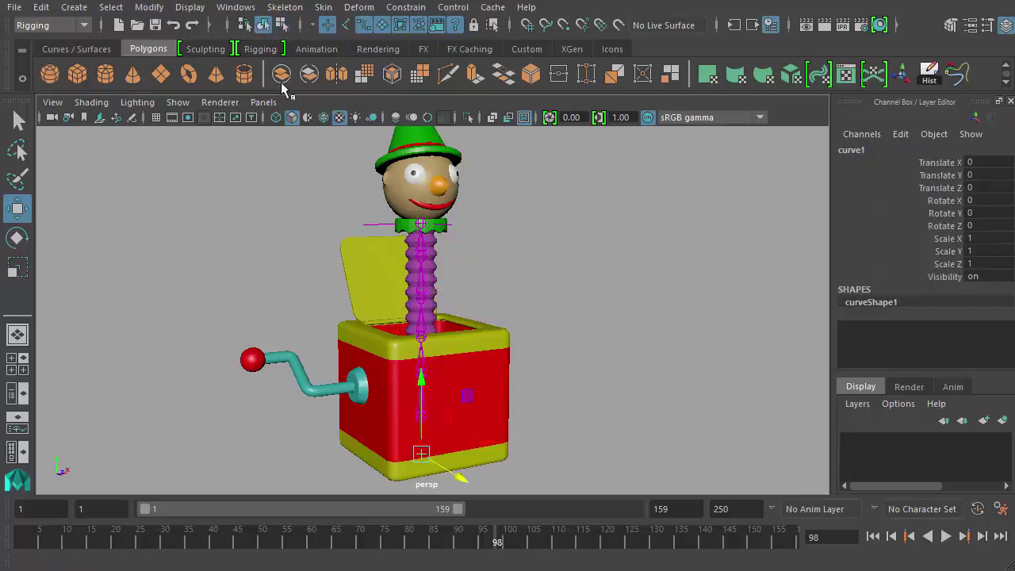
{"action": "left_click", "coordinate": [179, 104]}
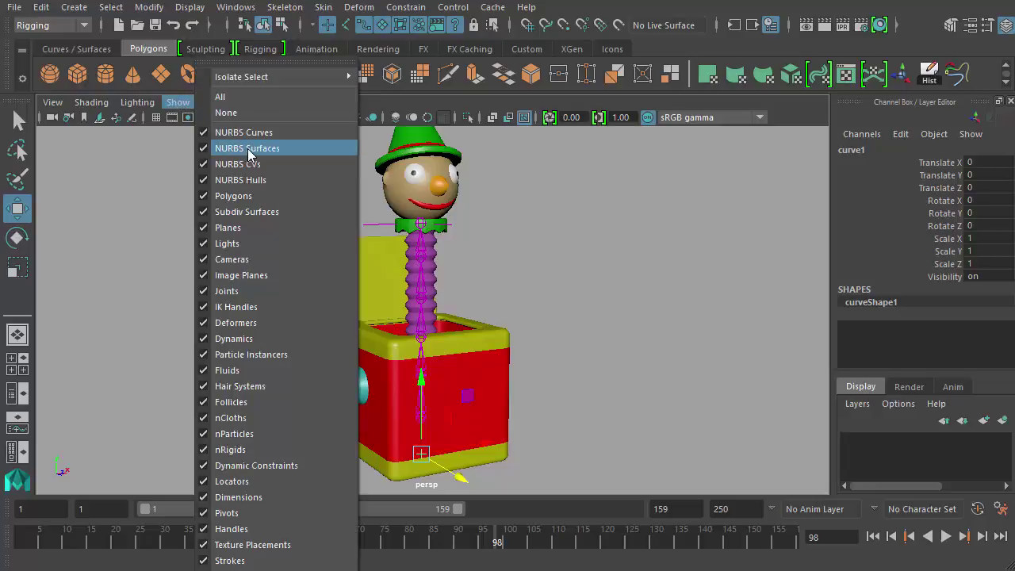
{"action": "left_click", "coordinate": [251, 196]}
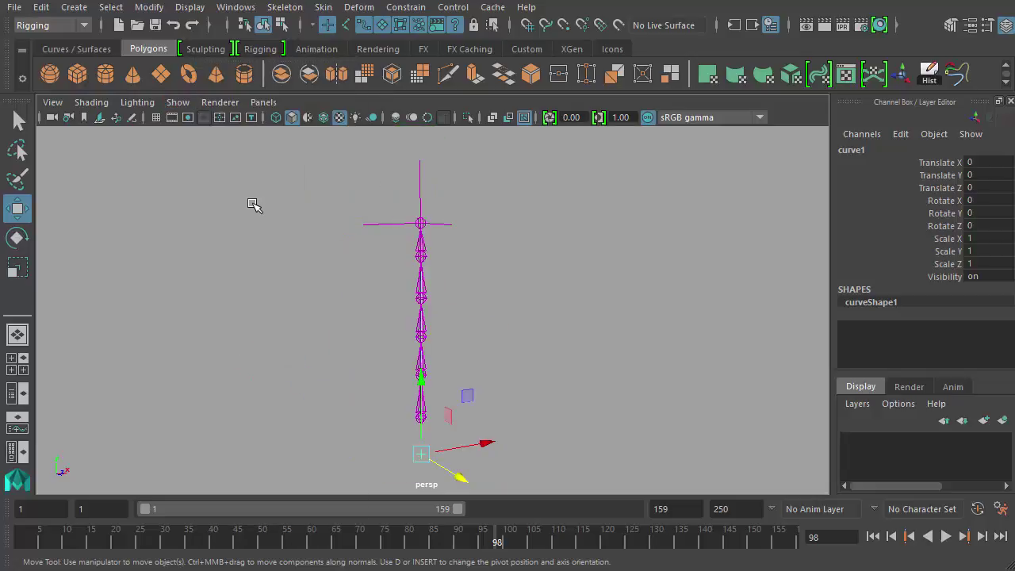
{"action": "left_click", "coordinate": [180, 104]}
{"action": "left_click", "coordinate": [226, 291]}
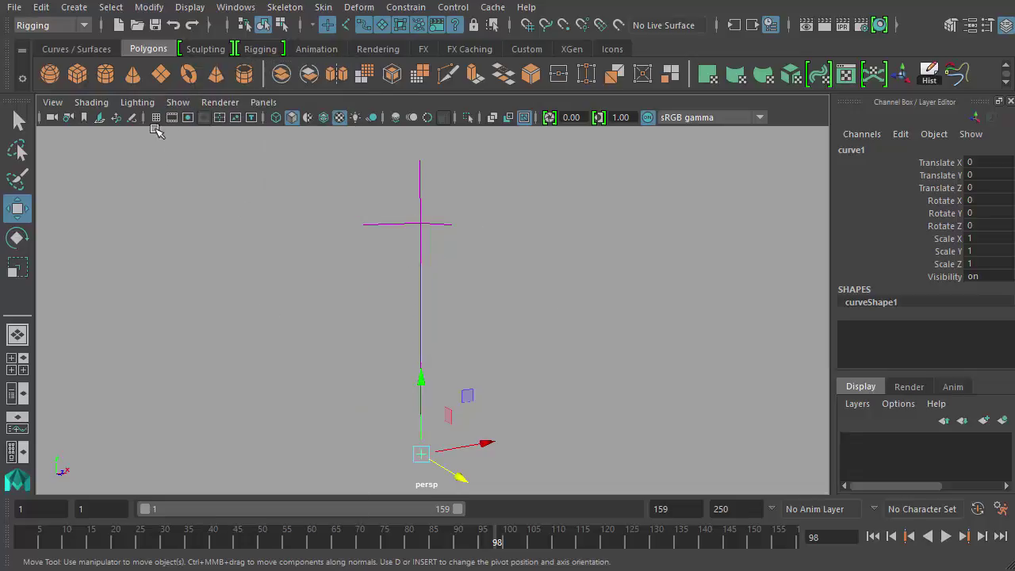
{"action": "left_click", "coordinate": [178, 103]}
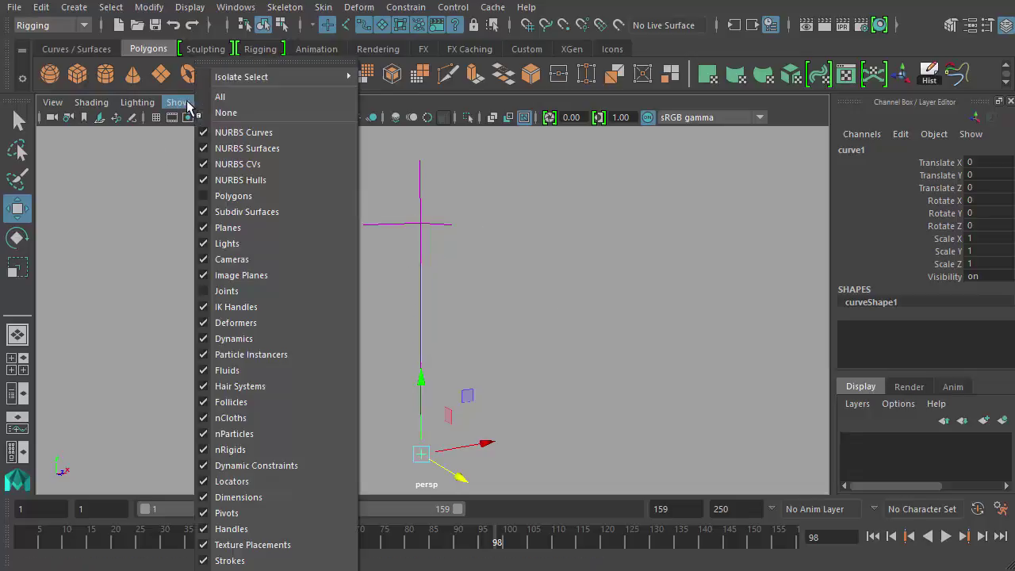
{"action": "left_click", "coordinate": [251, 307]}
- Orbit around and reselect the neck curve (curve1)
{"action": "left_click_drag", "start_coordinate": [516, 291], "coordinate": [540, 320], "text": "alt"}
{"action": "left_click", "coordinate": [486, 322]}
{"action": "left_click", "coordinate": [433, 276]}
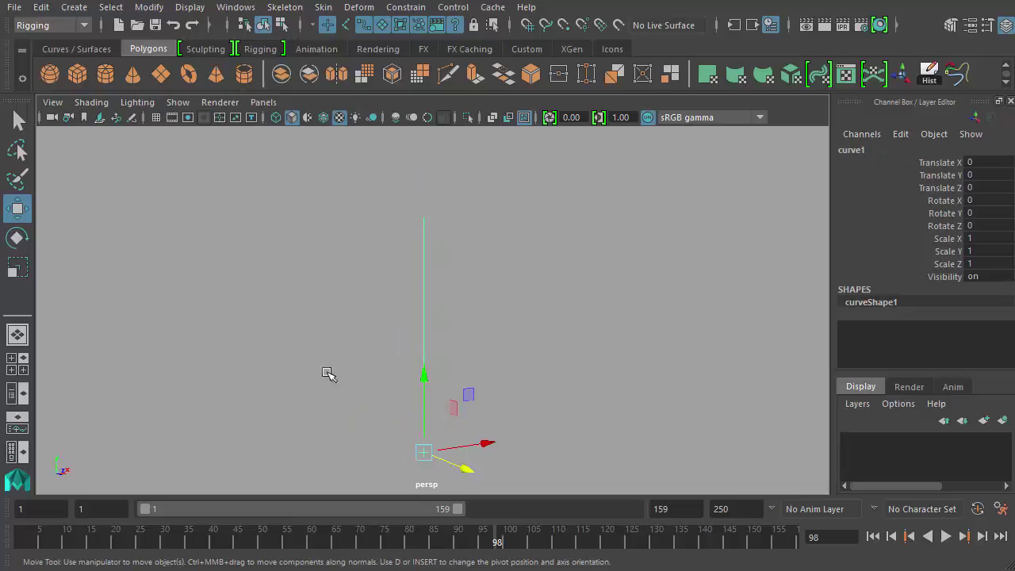
{"action": "left_click_drag", "start_coordinate": [460, 309], "coordinate": [476, 287], "text": "alt"}
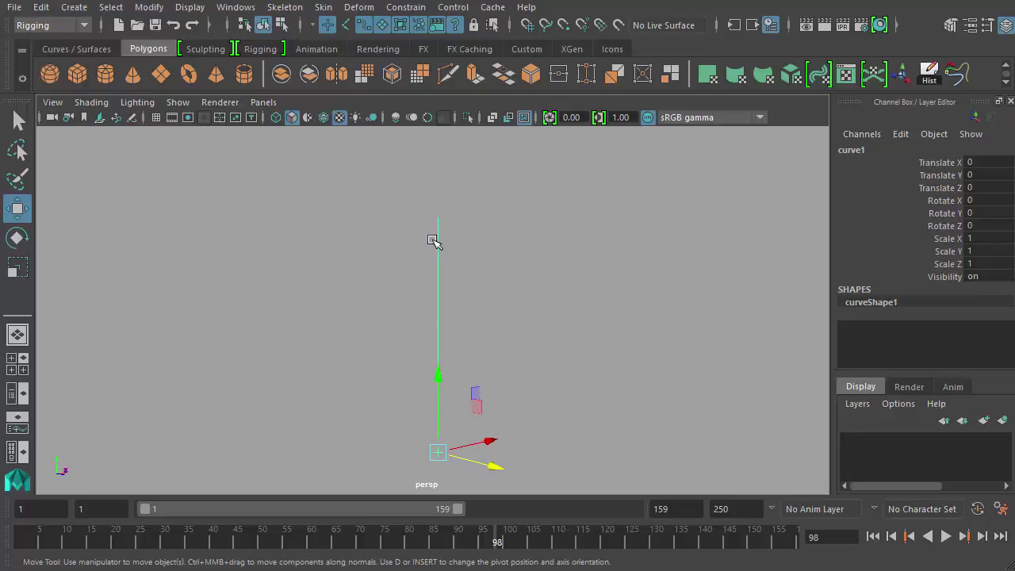
- Select the curve's top control vertex, reset Cluster Options to defaults, and create cluster1
{"action": "right_click_drag", "start_coordinate": [435, 245], "coordinate": [372, 248]}
{"action": "middle_click_drag", "start_coordinate": [376, 363], "coordinate": [421, 362]}
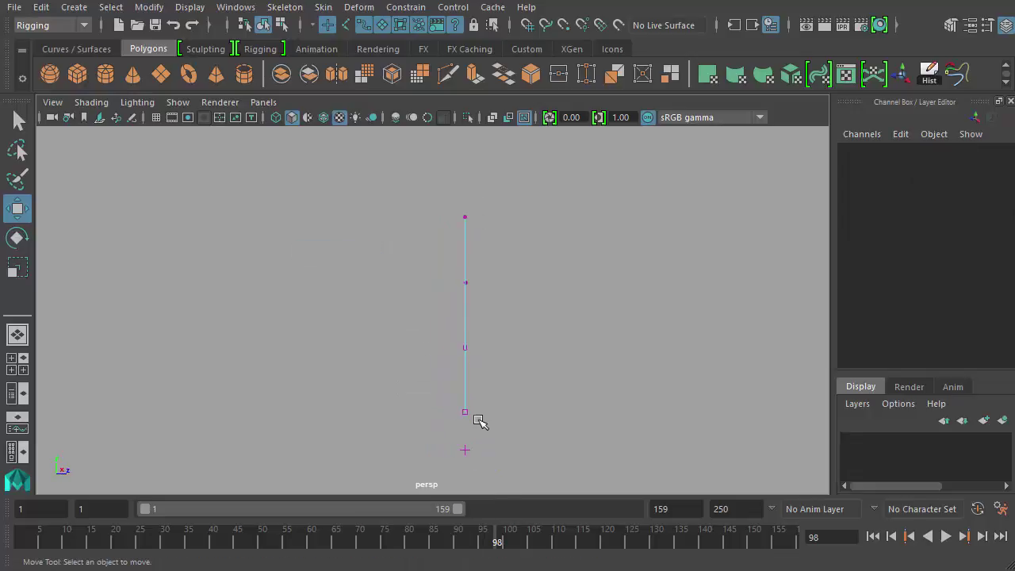
{"action": "middle_click_drag", "start_coordinate": [460, 276], "coordinate": [404, 278], "text": "alt"}
{"action": "left_click_drag", "start_coordinate": [401, 173], "coordinate": [468, 238]}
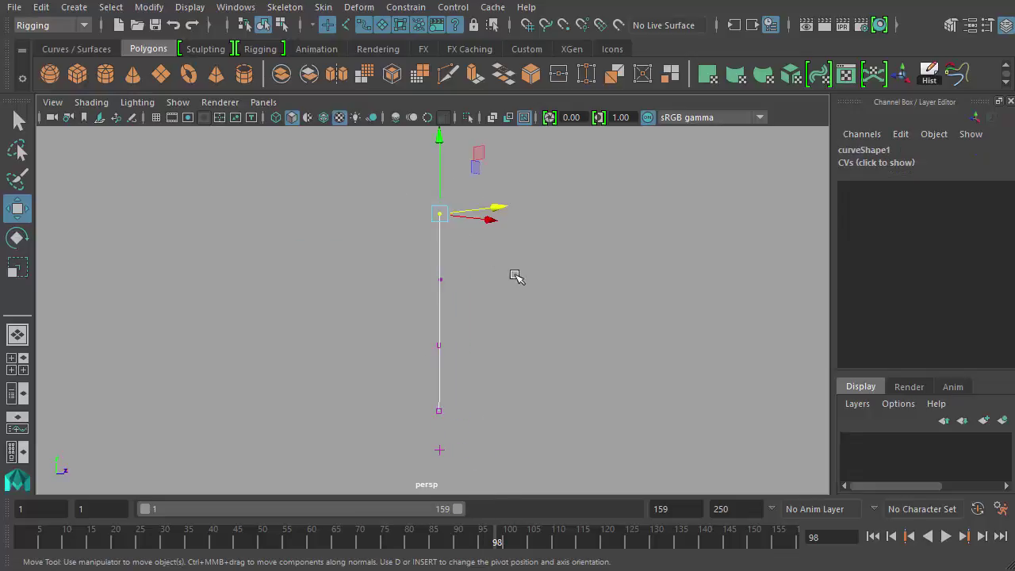
{"action": "left_click_drag", "start_coordinate": [433, 309], "coordinate": [404, 199], "text": "alt"}
{"action": "left_click", "coordinate": [361, 7]}
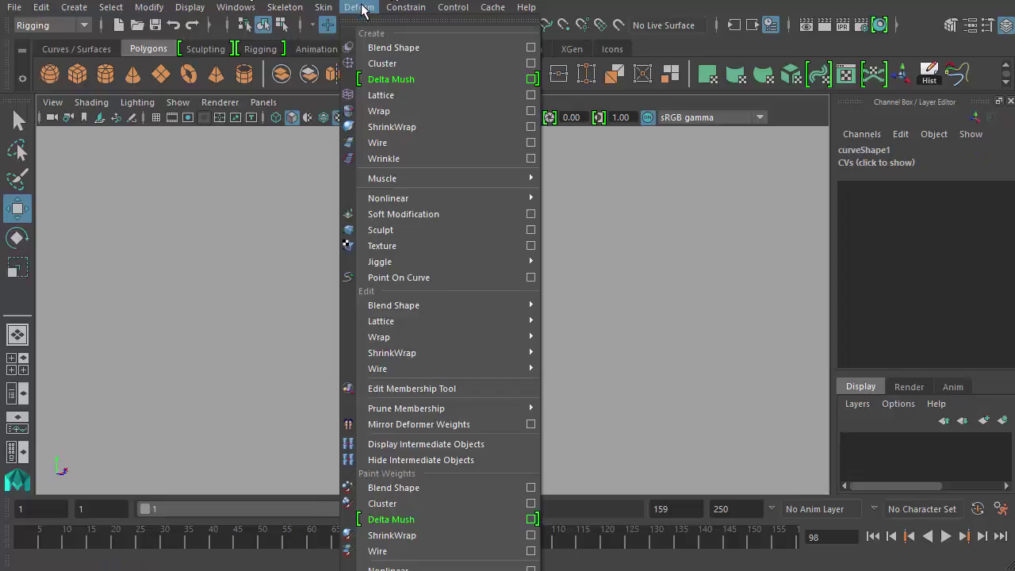
{"action": "left_click", "coordinate": [531, 63]}
{"action": "left_click", "coordinate": [359, 148]}
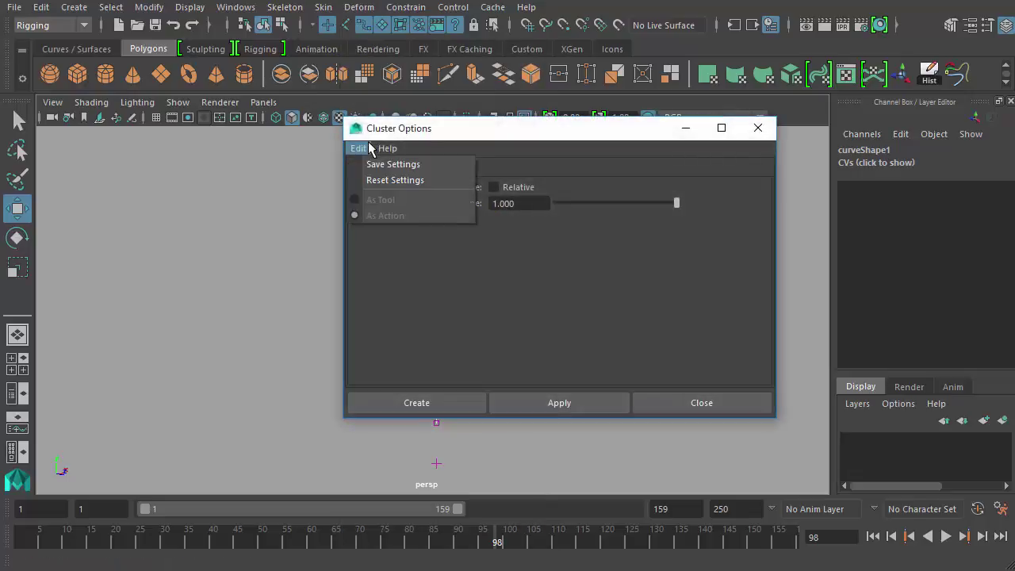
{"action": "left_click", "coordinate": [401, 180]}
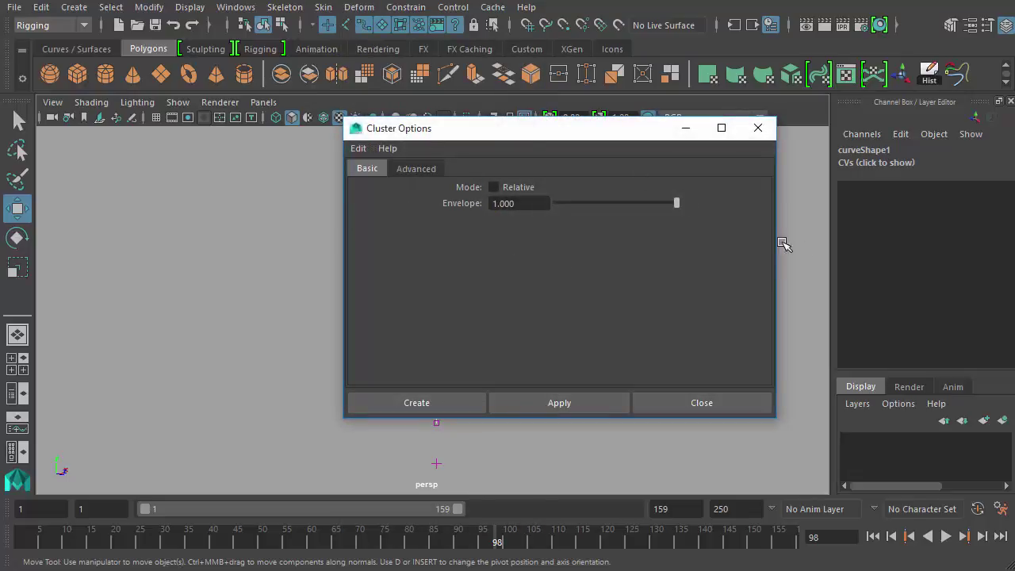
{"action": "left_click", "coordinate": [416, 403]}
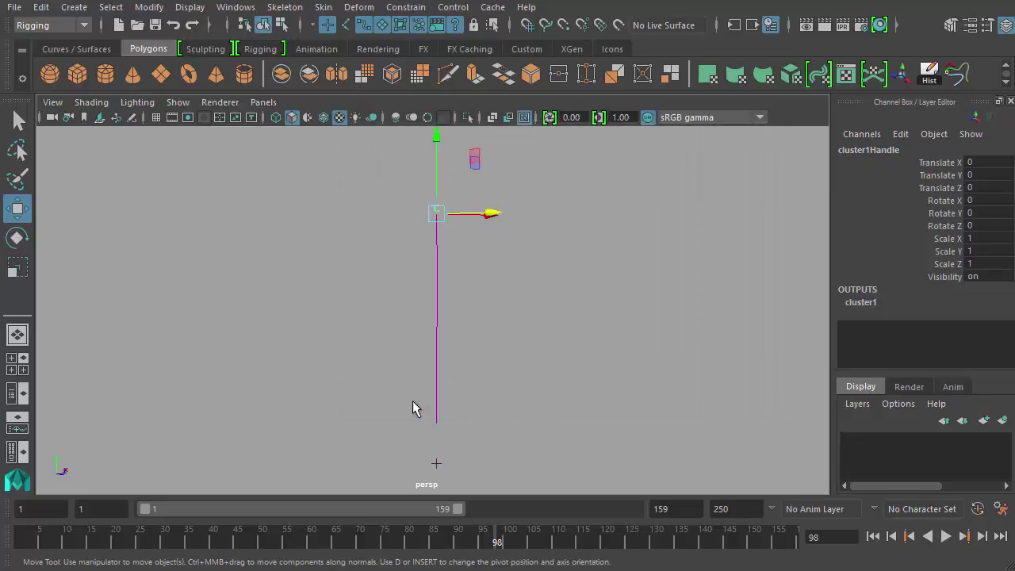
- Select cluster1's handle and move it to test bending the top of the curve
{"action": "left_click", "coordinate": [353, 297]}
{"action": "left_click_drag", "start_coordinate": [356, 301], "coordinate": [338, 272], "text": "alt"}
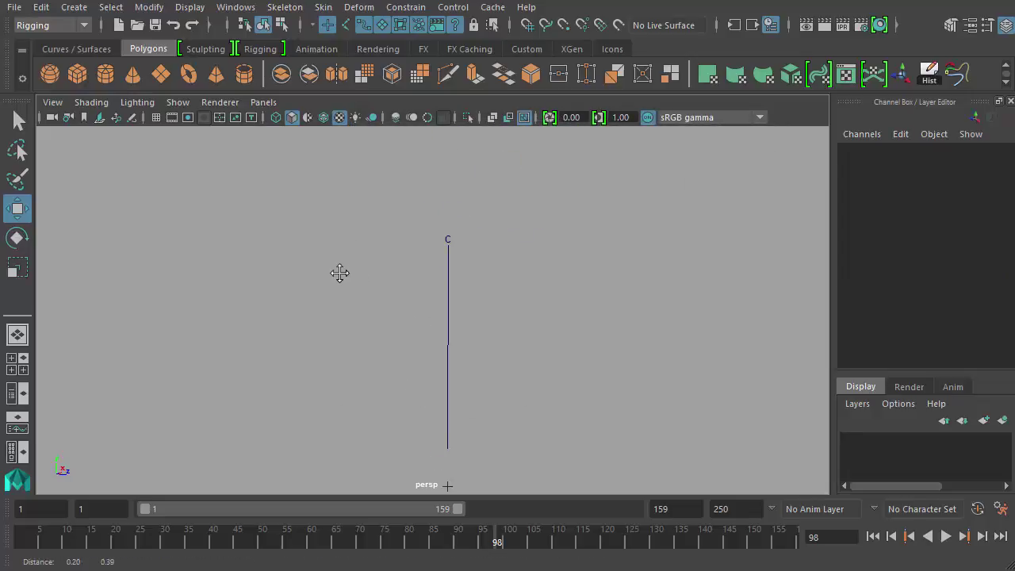
{"action": "left_click", "coordinate": [448, 237]}
{"action": "left_click_drag", "start_coordinate": [566, 320], "coordinate": [560, 296], "text": "alt"}
{"action": "mouse_move", "coordinate": [516, 218]}
{"action": "left_mouse_down"}
{"action": "mouse_move", "coordinate": [555, 225]}
{"action": "mouse_move", "coordinate": [463, 224]}
{"action": "mouse_move", "coordinate": [528, 234]}
{"action": "mouse_move", "coordinate": [519, 233]}
{"action": "left_mouse_up"}
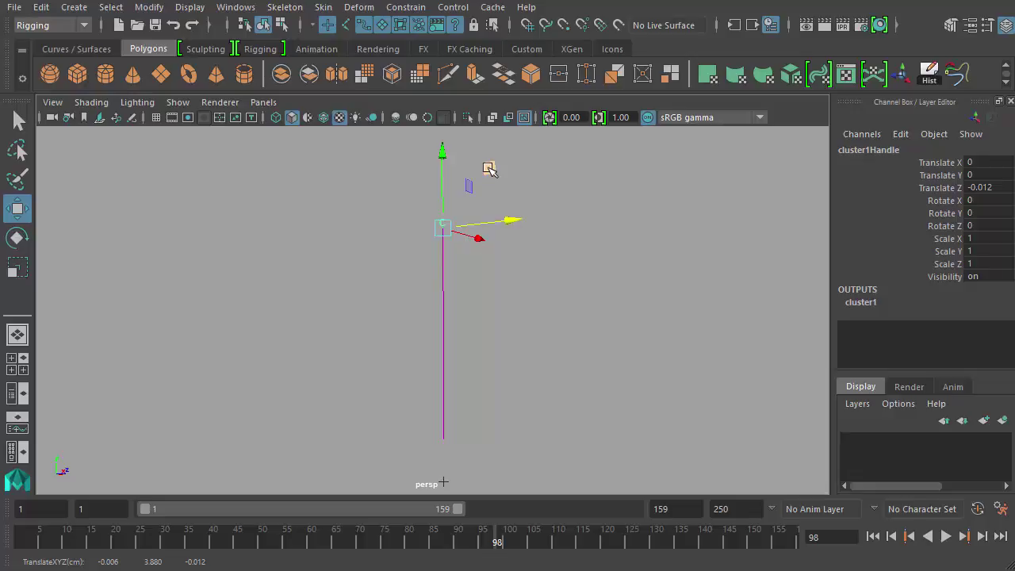
{"action": "left_click_drag", "start_coordinate": [489, 169], "coordinate": [509, 176]}
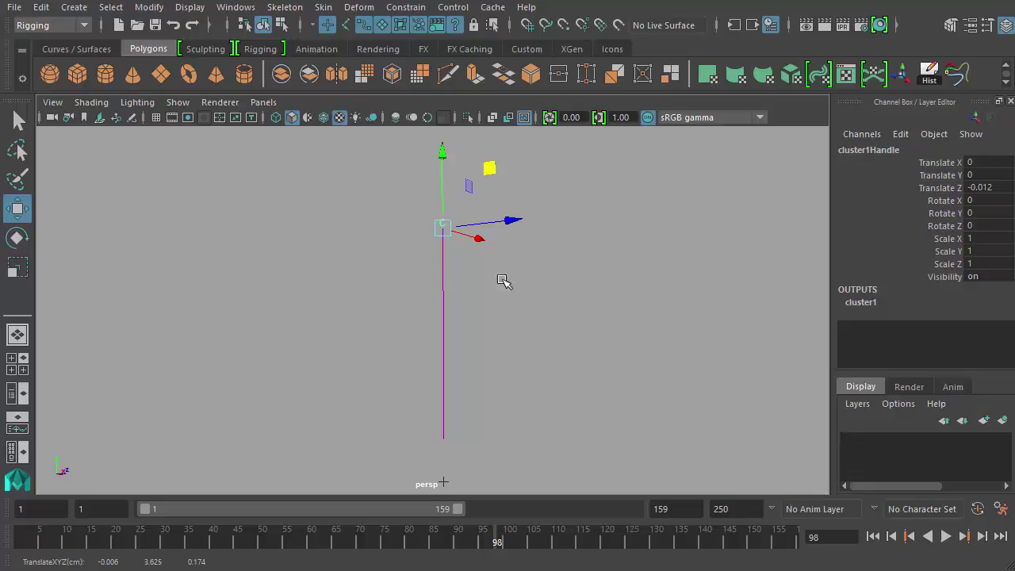
- Add cluster2 on the second control vertex from the top
{"action": "left_click_drag", "start_coordinate": [424, 256], "coordinate": [480, 306]}
{"action": "right_click_drag", "start_coordinate": [448, 291], "coordinate": [361, 290]}
{"action": "left_click_drag", "start_coordinate": [430, 283], "coordinate": [473, 320]}
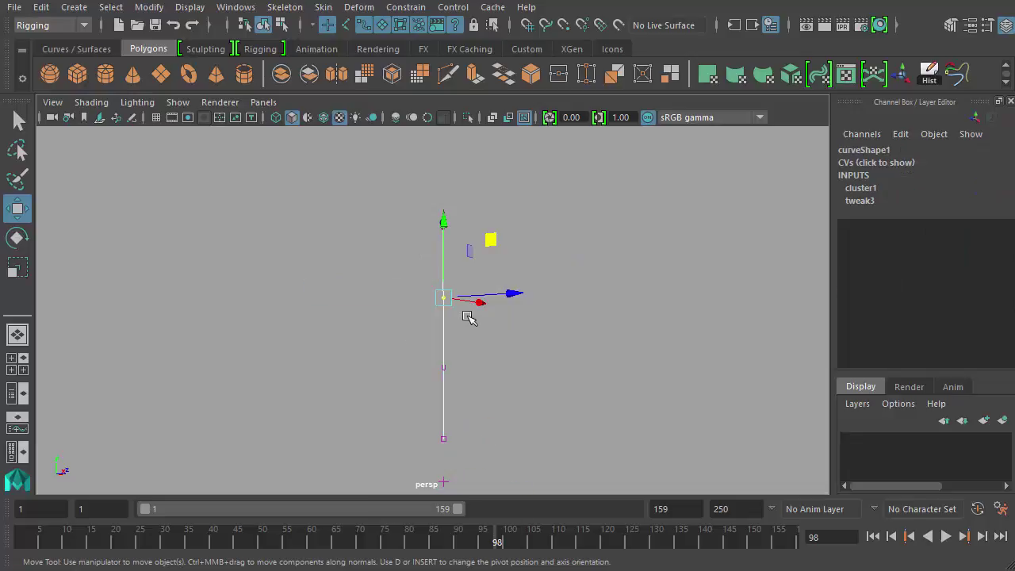
{"action": "left_click", "coordinate": [357, 8]}
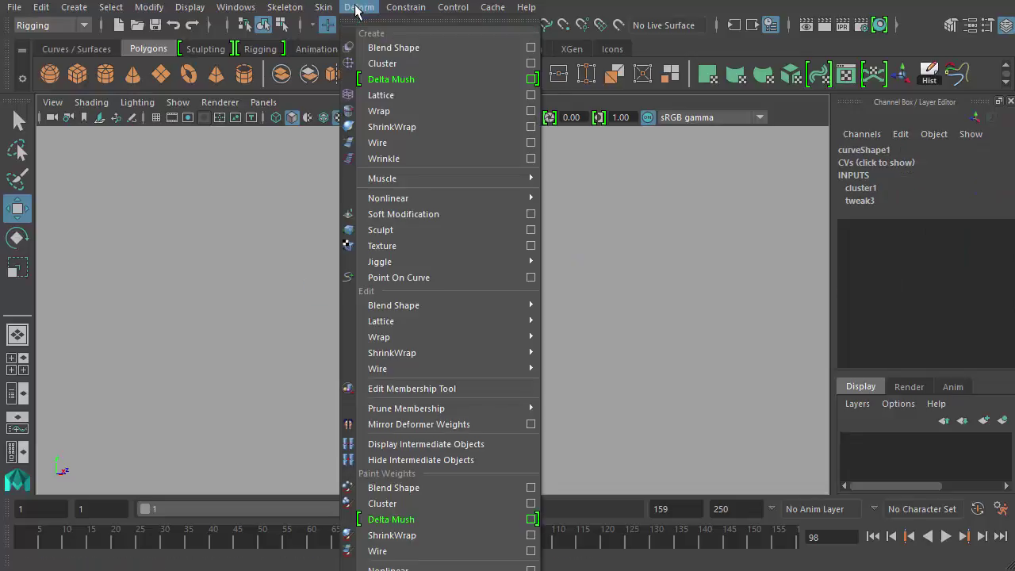
{"action": "left_click", "coordinate": [410, 63]}
- Add cluster3 on the third control vertex from the top
{"action": "left_click", "coordinate": [443, 355]}
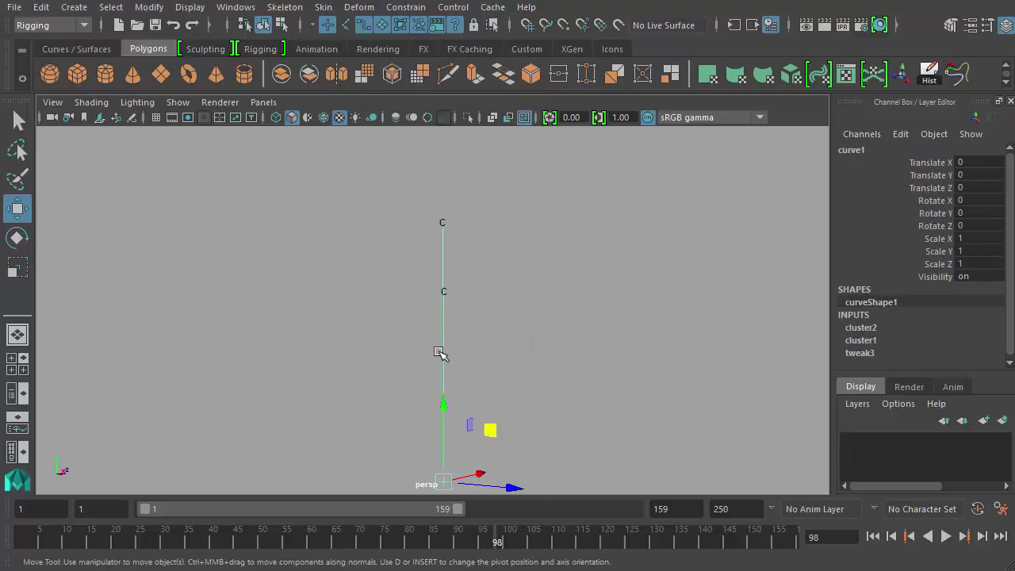
{"action": "right_click_drag", "start_coordinate": [442, 345], "coordinate": [352, 357]}
{"action": "left_click_drag", "start_coordinate": [405, 343], "coordinate": [529, 416]}
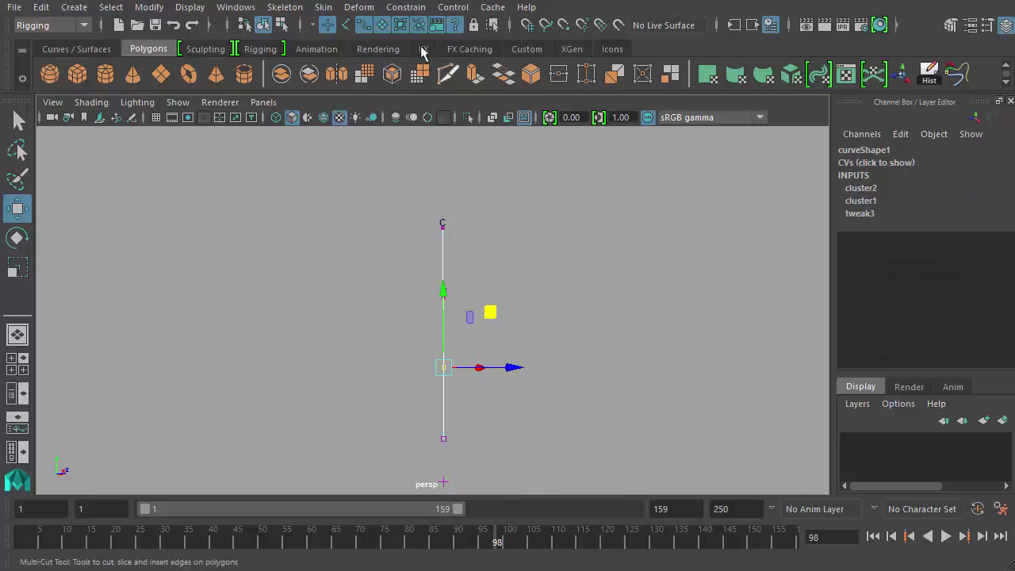
{"action": "left_click", "coordinate": [358, 7]}
{"action": "left_click", "coordinate": [395, 63]}
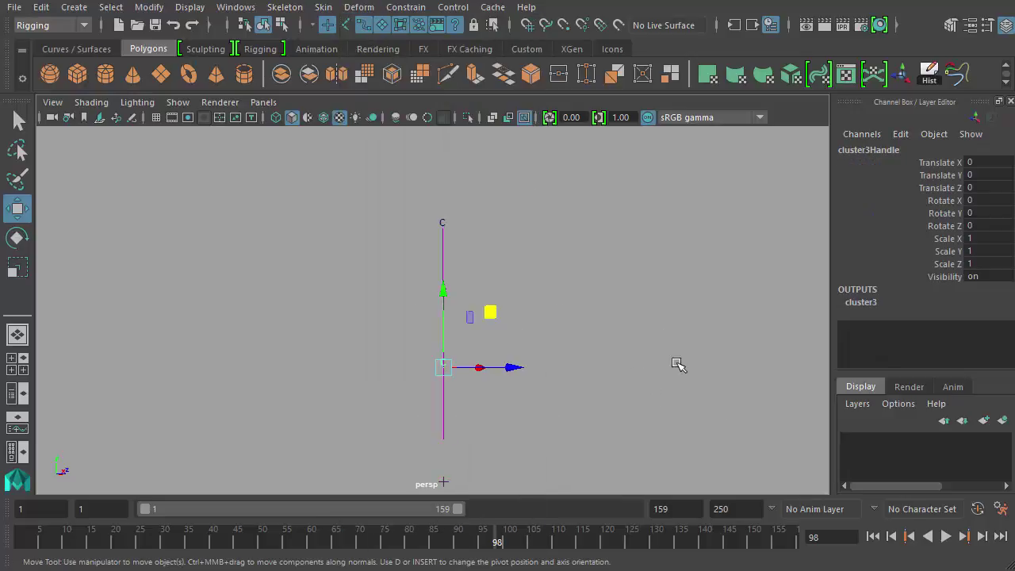
- Add cluster4 on the bottom control vertex and clear the selection
{"action": "left_click", "coordinate": [442, 417]}
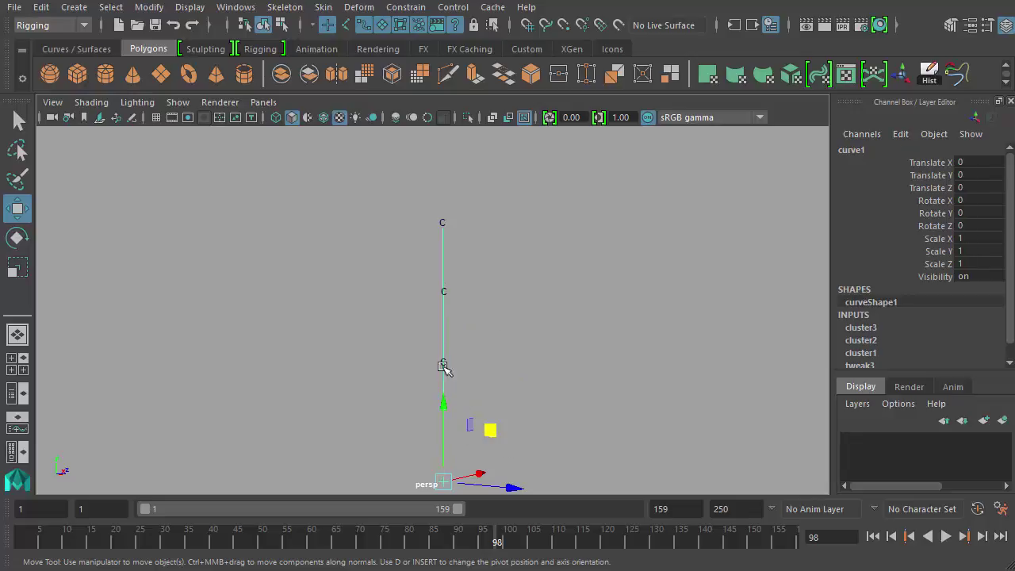
{"action": "right_click", "coordinate": [441, 332]}
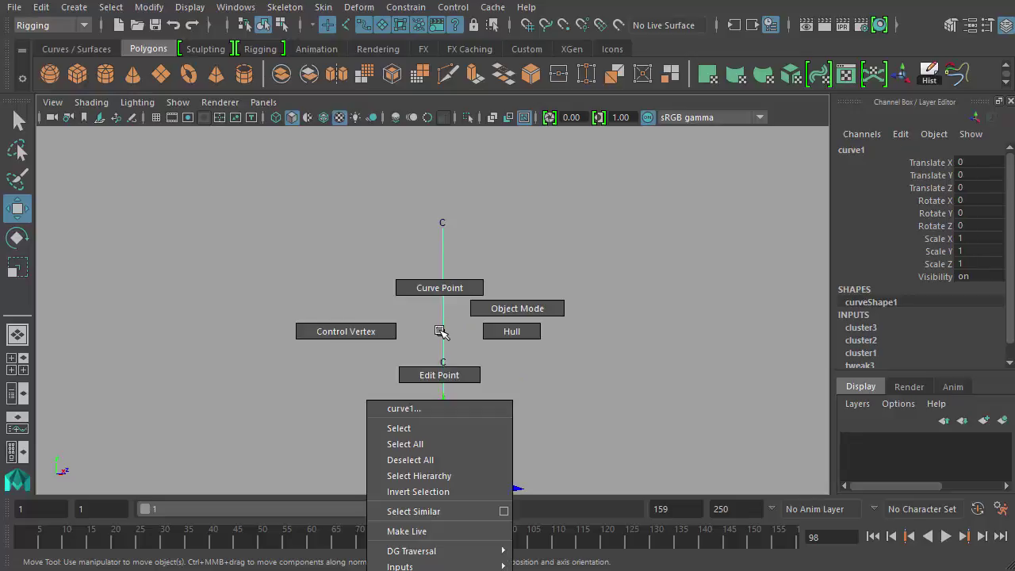
{"action": "left_click", "coordinate": [342, 333]}
{"action": "left_click_drag", "start_coordinate": [396, 426], "coordinate": [462, 463]}
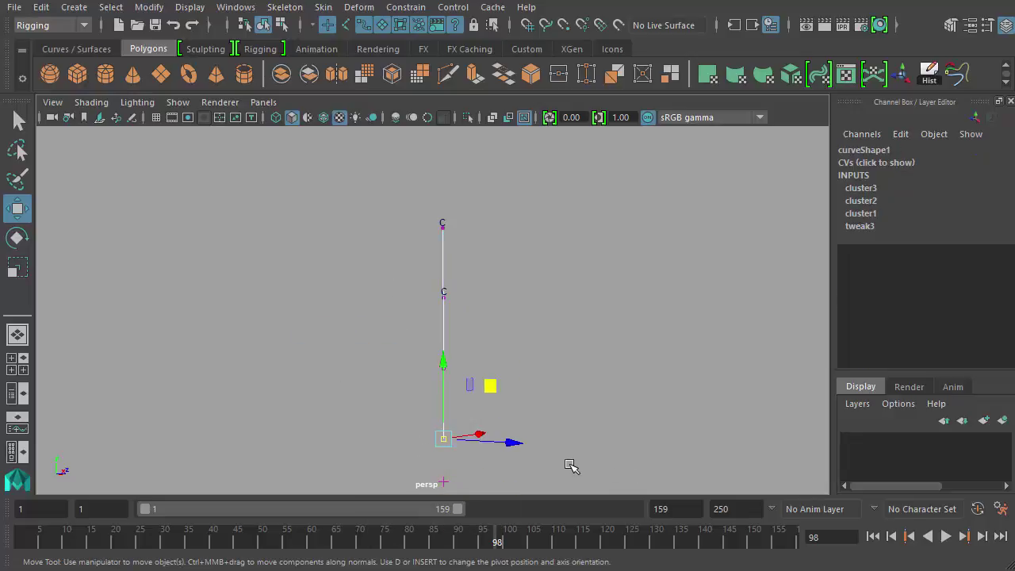
{"action": "left_click", "coordinate": [361, 7]}
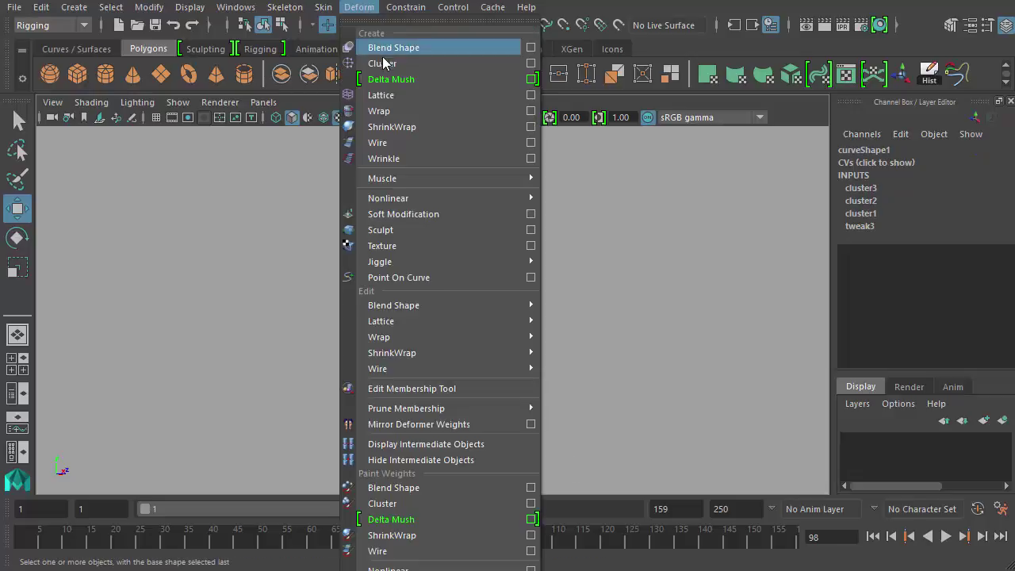
{"action": "left_click", "coordinate": [386, 63]}
{"action": "left_click", "coordinate": [491, 323]}
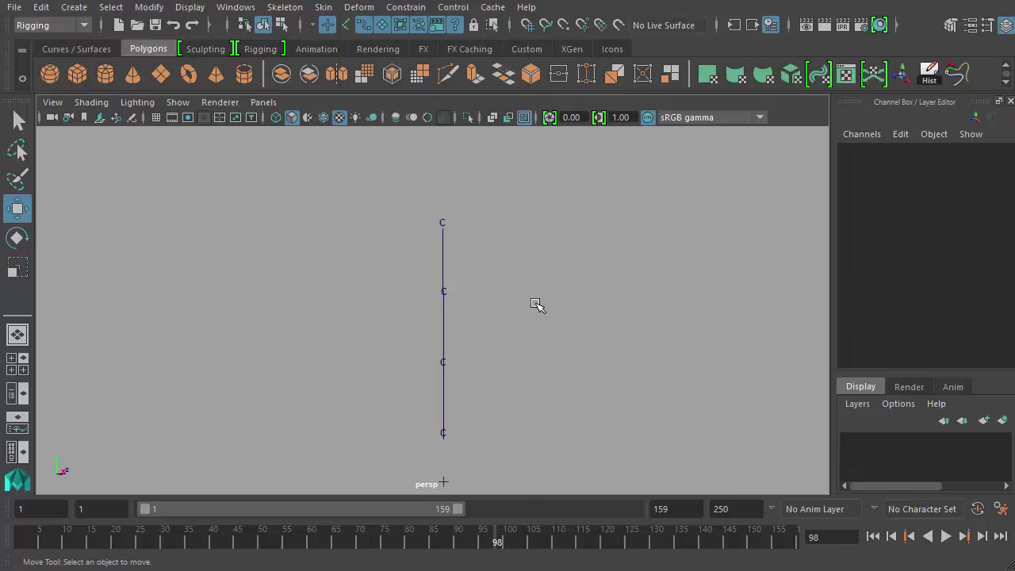
{"action": "left_click_drag", "start_coordinate": [536, 305], "coordinate": [437, 270], "text": "alt"}
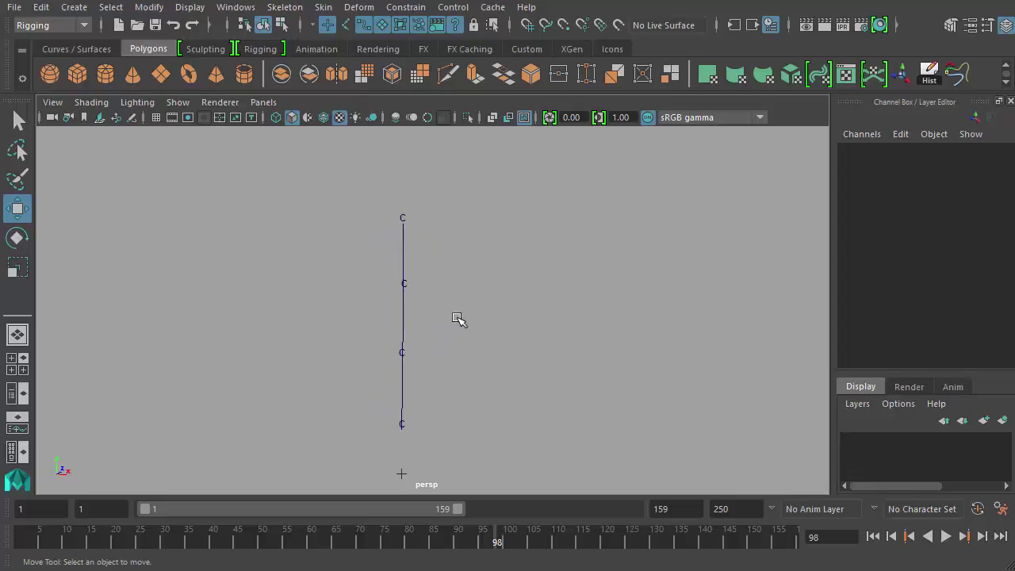
- Test-move cluster2Handle to bend the curve and frame the view on it
{"action": "left_click", "coordinate": [409, 284]}
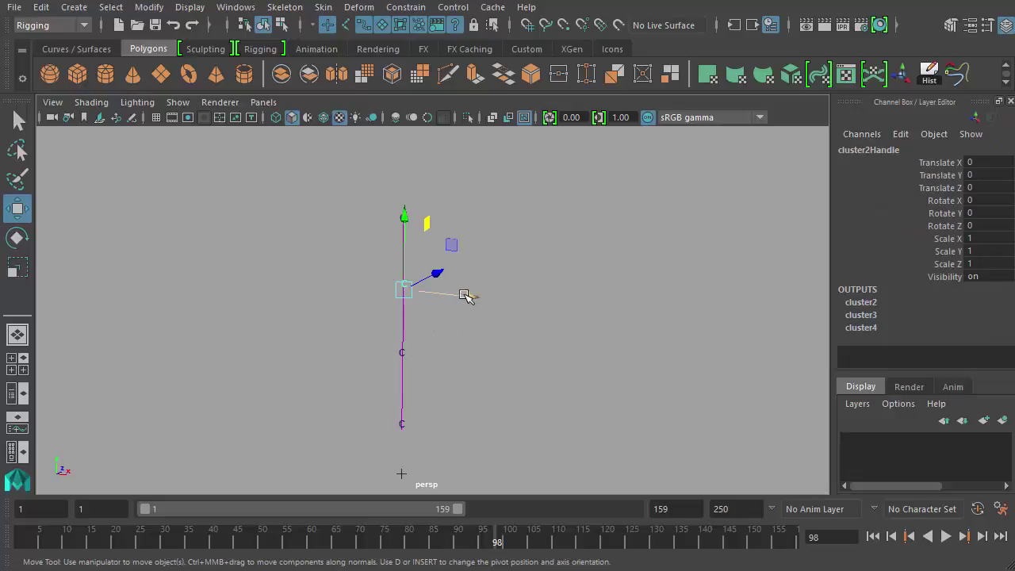
{"action": "left_click_drag", "start_coordinate": [465, 295], "coordinate": [403, 353]}
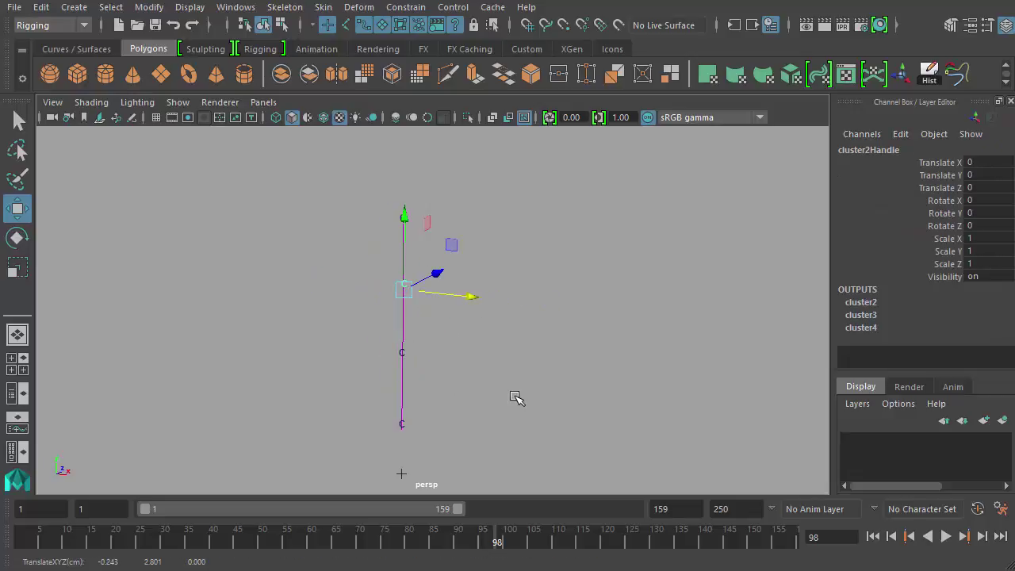
{"action": "key", "text": "f"}
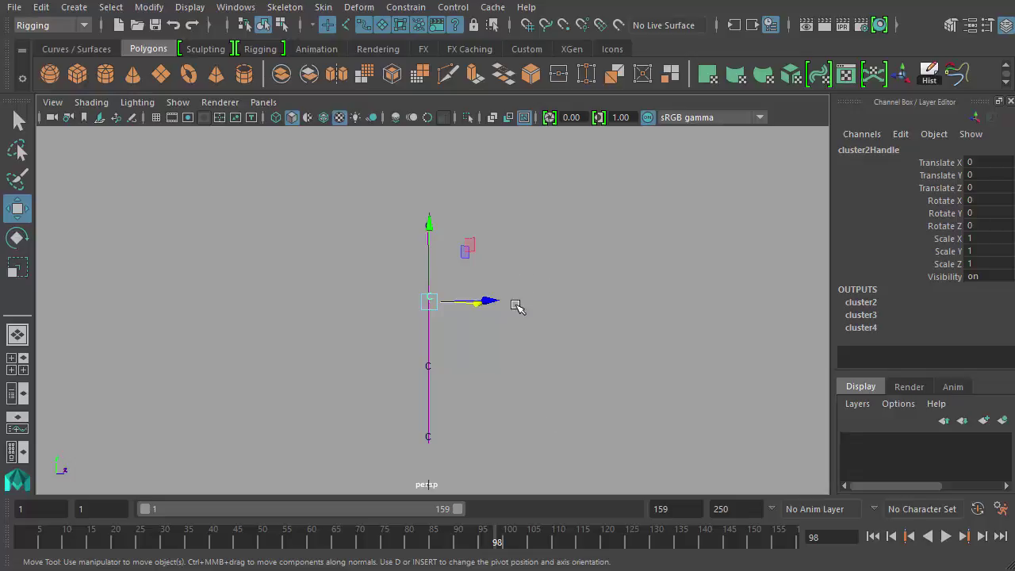
{"action": "left_click_drag", "start_coordinate": [471, 367], "coordinate": [446, 316], "text": "alt"}
- Marquee-select all four cluster handles and switch to the Select Tool
{"action": "left_click_drag", "start_coordinate": [410, 175], "coordinate": [441, 466]}
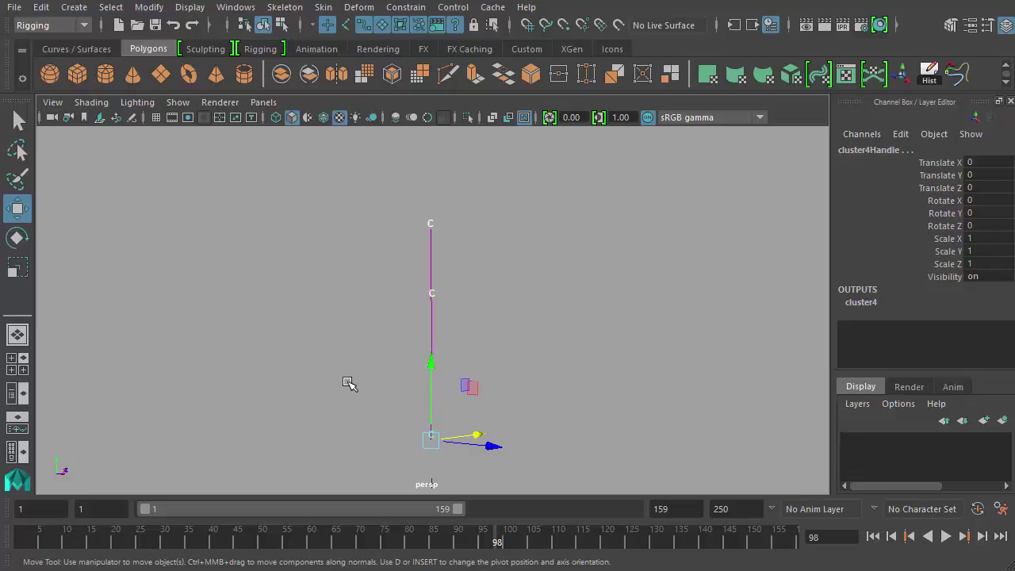
{"action": "left_click_drag", "start_coordinate": [349, 381], "coordinate": [437, 369], "text": "alt"}
{"action": "key", "text": "q"}
{"action": "mouse_move", "coordinate": [490, 312]}
{"action": "left_mouse_down", "text": "alt"}
{"action": "mouse_move", "coordinate": [471, 335]}
{"action": "mouse_move", "coordinate": [452, 231]}
{"action": "left_mouse_up", "text": "alt"}
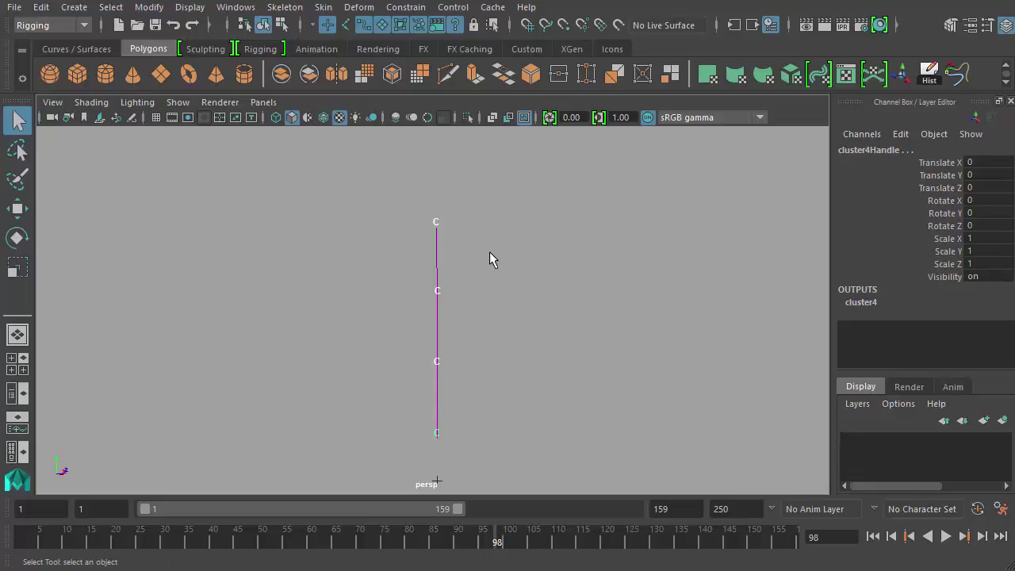
- Turn on Display > Transform Display > Selection Handles for the four selected cluster handles
{"action": "left_click", "coordinate": [12, 393]}
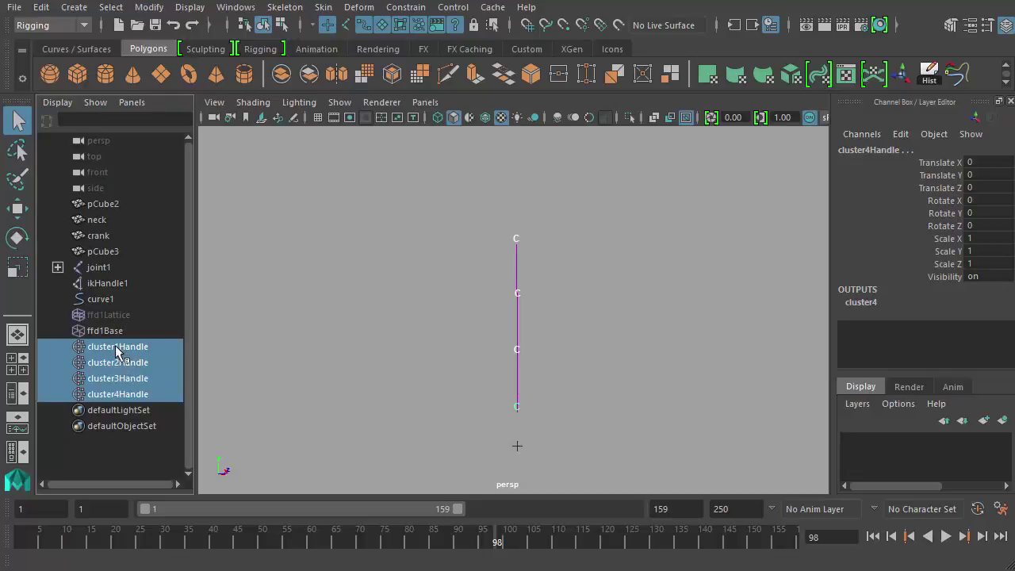
{"action": "middle_click_drag", "start_coordinate": [116, 352], "coordinate": [170, 372]}
{"action": "left_click", "coordinate": [190, 8]}
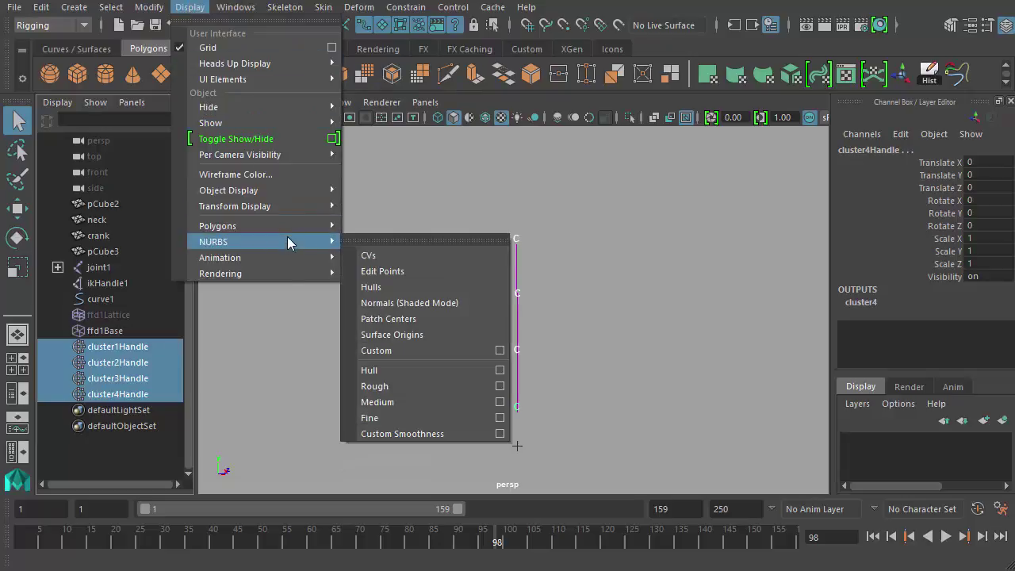
{"action": "mouse_move", "coordinate": [282, 207]}
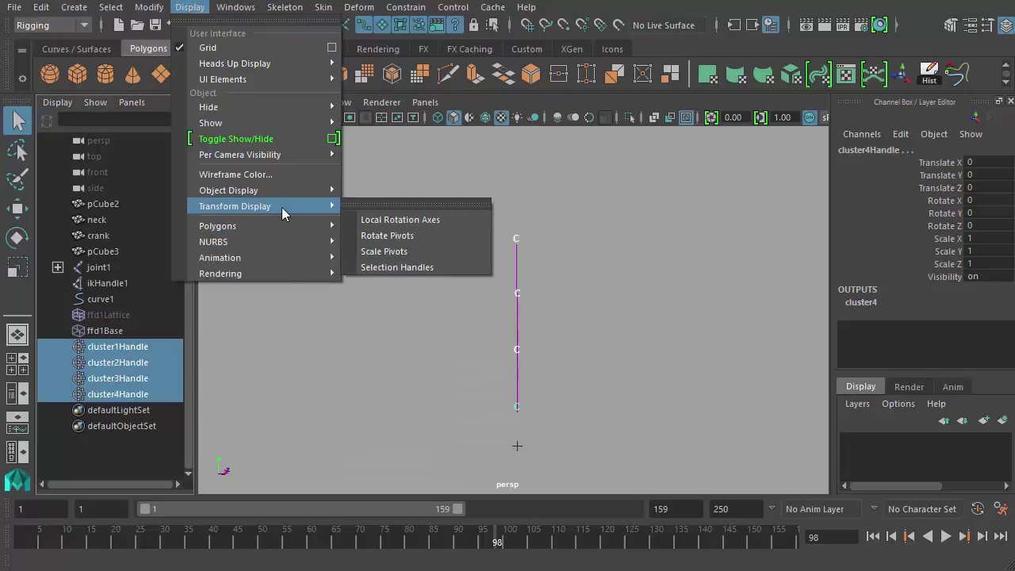
{"action": "left_click", "coordinate": [413, 268]}
{"action": "left_click_drag", "start_coordinate": [425, 304], "coordinate": [401, 303], "text": "alt"}
{"action": "left_click_drag", "start_coordinate": [478, 379], "coordinate": [441, 326], "text": "alt"}
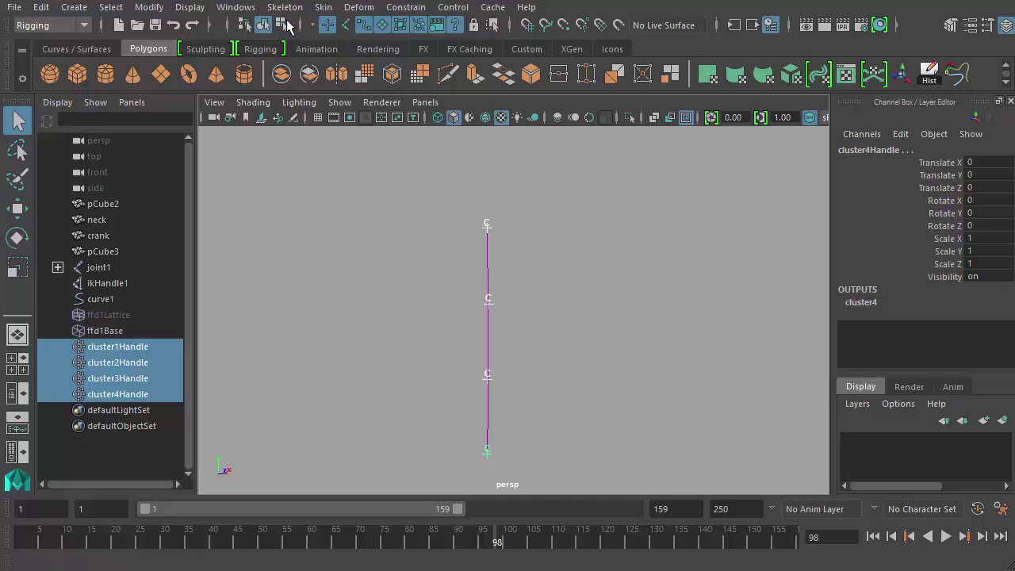
- Select cluster1Handle with the Move tool and limit component picking to selection handles
{"action": "left_click", "coordinate": [548, 292]}
{"action": "left_click", "coordinate": [487, 225]}
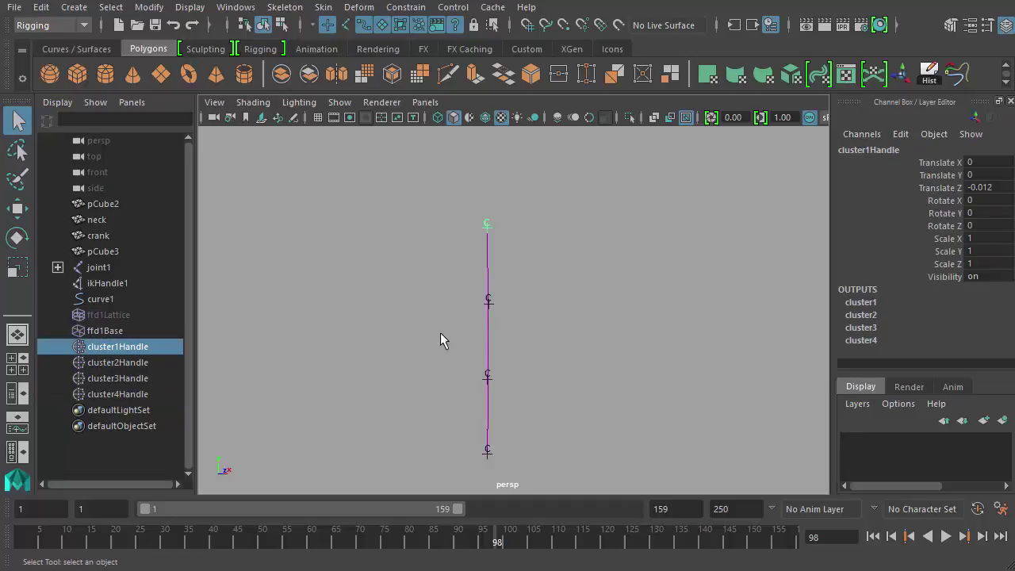
{"action": "scroll", "coordinate": [423, 333], "scroll_direction": "up", "scroll_amount": 3}
{"action": "key", "text": "w"}
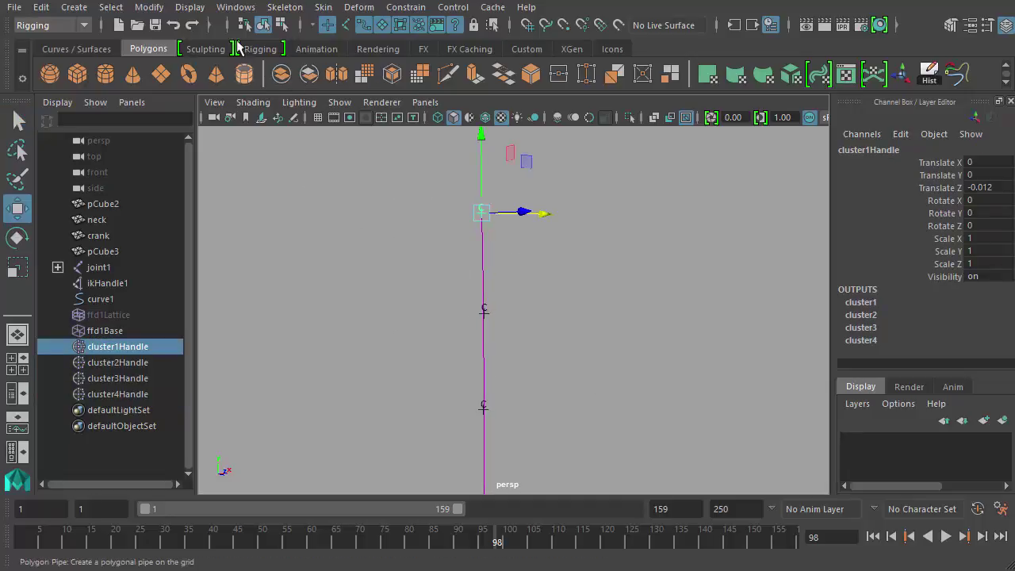
{"action": "left_click", "coordinate": [280, 24]}
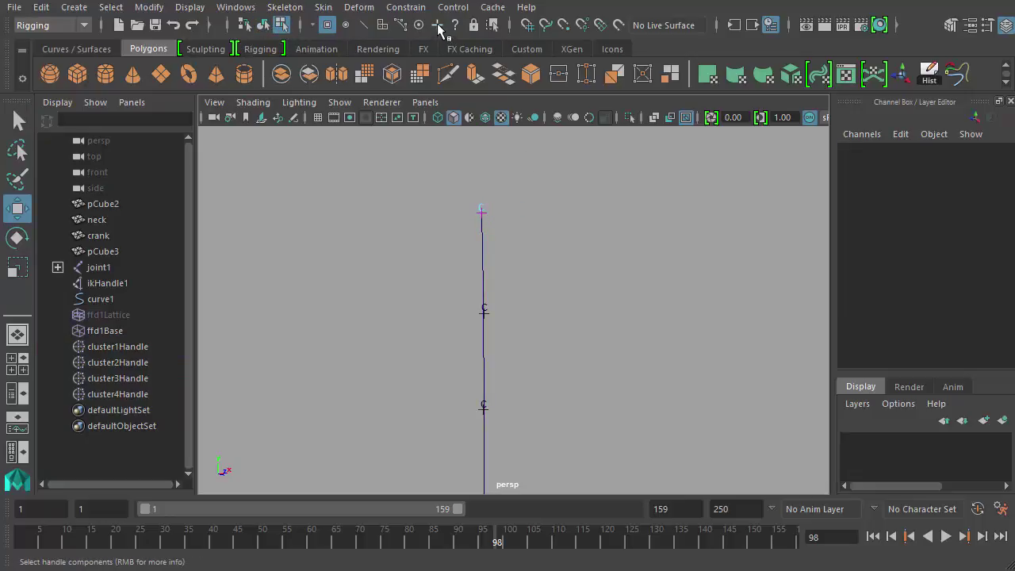
{"action": "left_click", "coordinate": [437, 25]}
- Drag cluster1's selection handle out along X to the left of the neck
{"action": "left_click", "coordinate": [482, 213]}
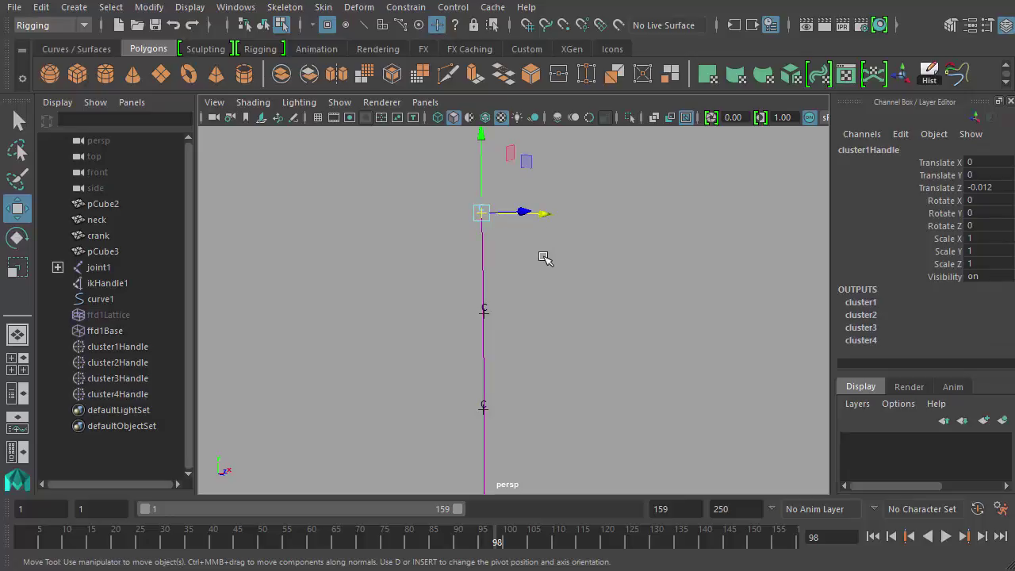
{"action": "left_click_drag", "start_coordinate": [576, 265], "coordinate": [603, 256], "text": "alt"}
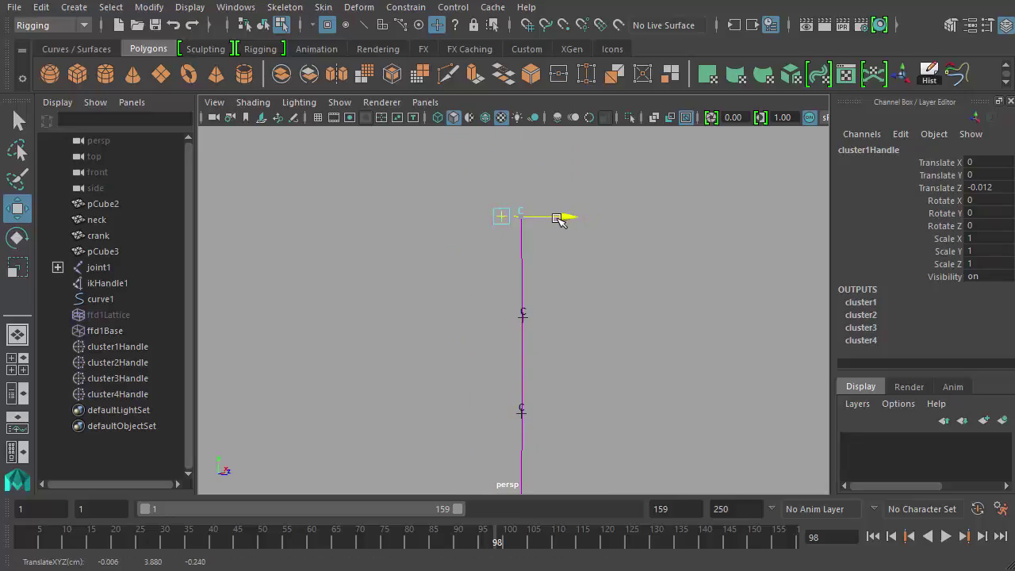
{"action": "left_click_drag", "start_coordinate": [558, 220], "coordinate": [377, 204]}
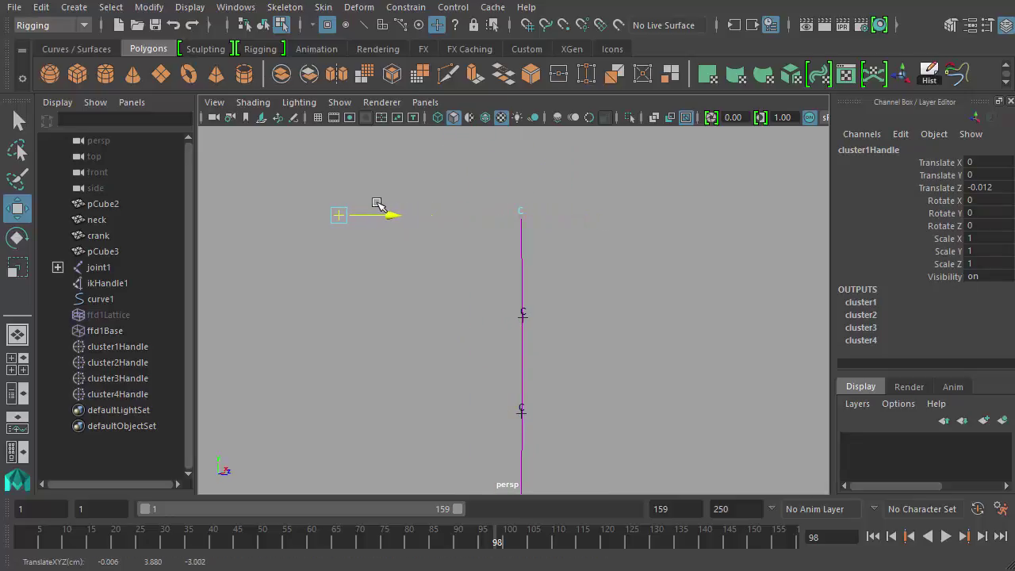
{"action": "left_click_drag", "start_coordinate": [548, 351], "coordinate": [360, 306], "text": "alt"}
- Pull the selection handles of clusters 2, 3 and 4 out to the left side
{"action": "left_click", "coordinate": [557, 311]}
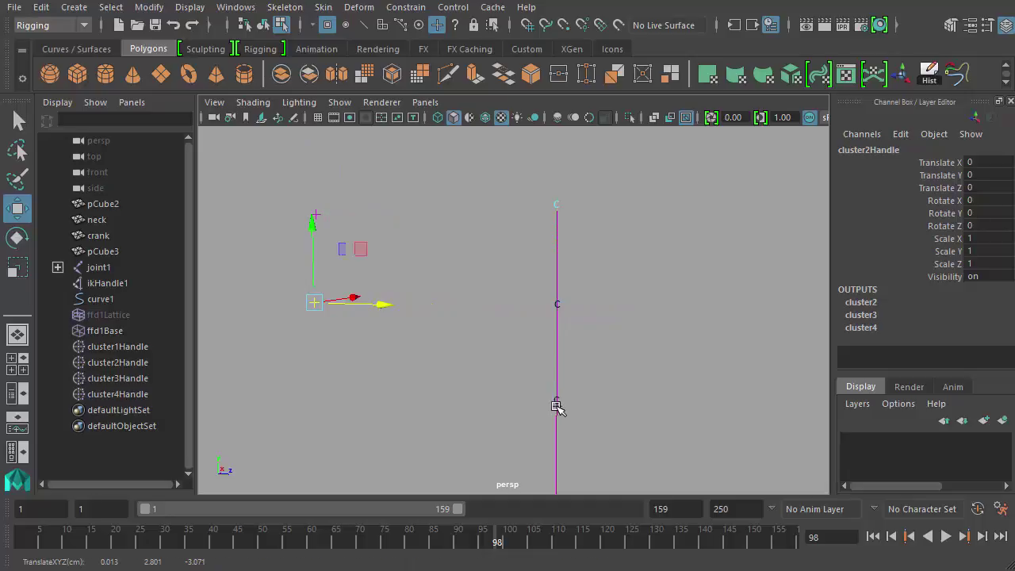
{"action": "left_click", "coordinate": [557, 406]}
{"action": "left_click_drag", "start_coordinate": [657, 379], "coordinate": [381, 403], "text": "alt"}
{"action": "middle_click_drag", "start_coordinate": [624, 380], "coordinate": [606, 277], "text": "alt"}
{"action": "left_click", "coordinate": [563, 373]}
{"action": "left_click_drag", "start_coordinate": [633, 369], "coordinate": [369, 364]}
{"action": "left_click_drag", "start_coordinate": [431, 294], "coordinate": [385, 215], "text": "alt"}
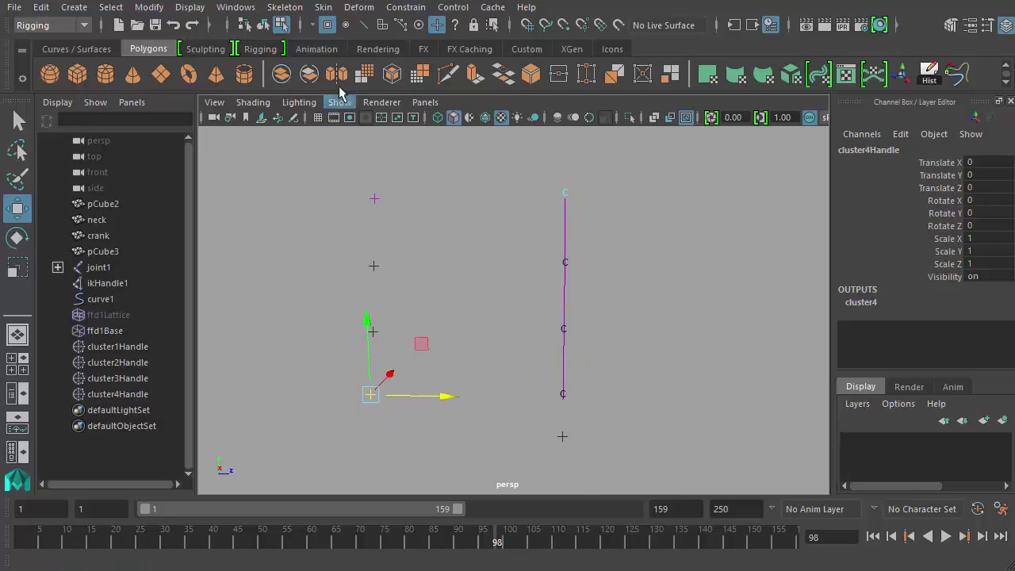
- Return to object selection and pick clusters through their side handles
{"action": "left_click", "coordinate": [263, 25]}
{"action": "left_click_drag", "start_coordinate": [451, 231], "coordinate": [370, 410], "text": "alt"}
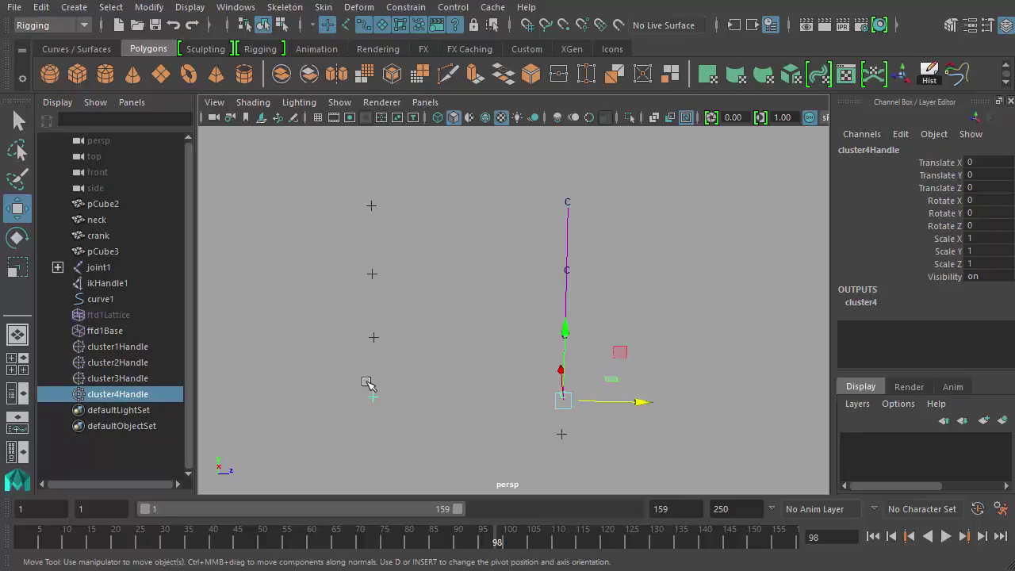
{"action": "left_click_drag", "start_coordinate": [384, 364], "coordinate": [356, 335]}
{"action": "left_click_drag", "start_coordinate": [389, 285], "coordinate": [371, 248]}
- Select cluster1 via its side handle, test-bend the neck top, then undo
{"action": "mouse_move", "coordinate": [391, 215]}
{"action": "left_mouse_down"}
{"action": "mouse_move", "coordinate": [356, 182]}
{"action": "mouse_move", "coordinate": [400, 225]}
{"action": "left_mouse_up"}
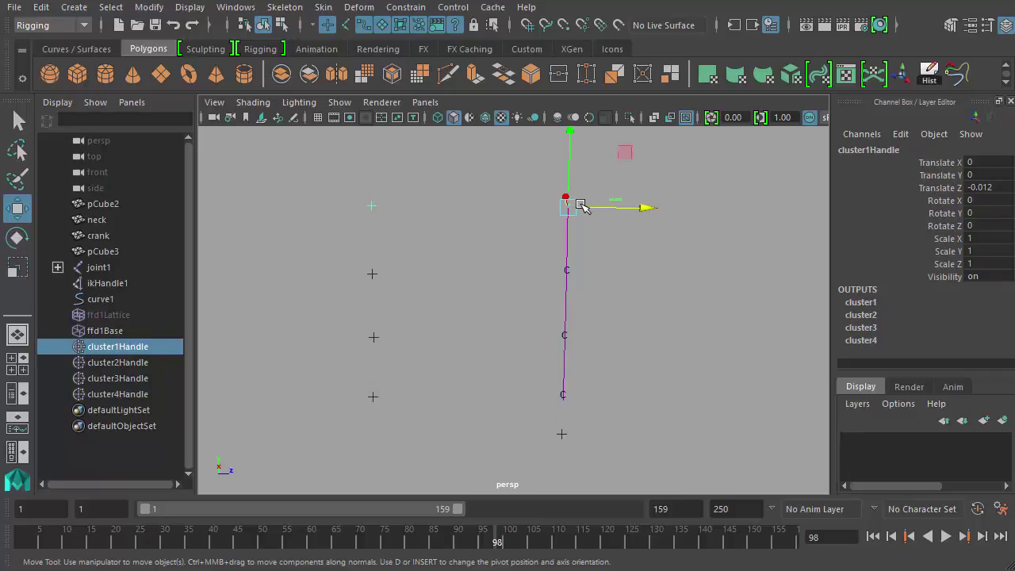
{"action": "left_click_drag", "start_coordinate": [650, 208], "coordinate": [582, 216]}
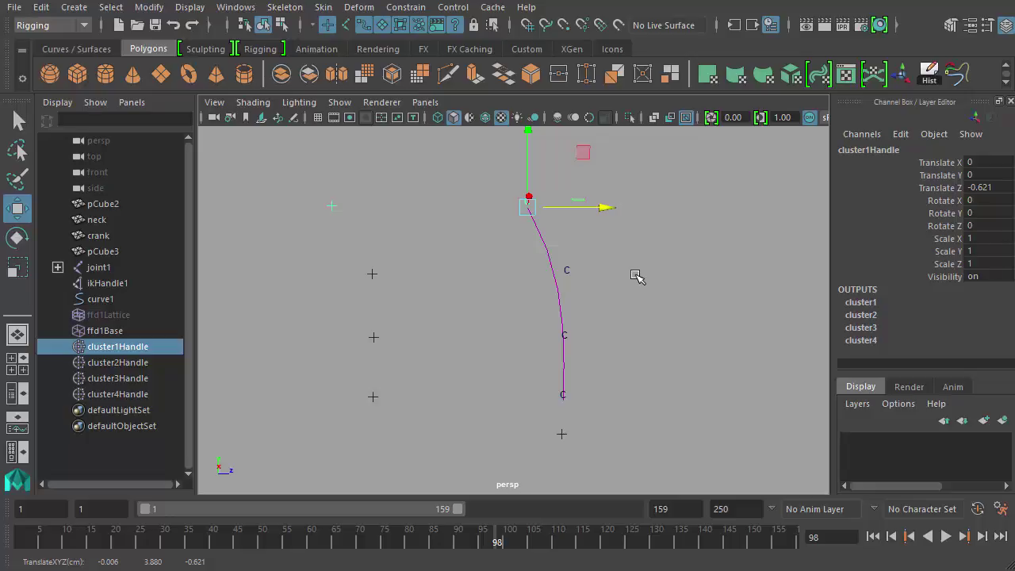
{"action": "key", "text": "ctrl+z"}
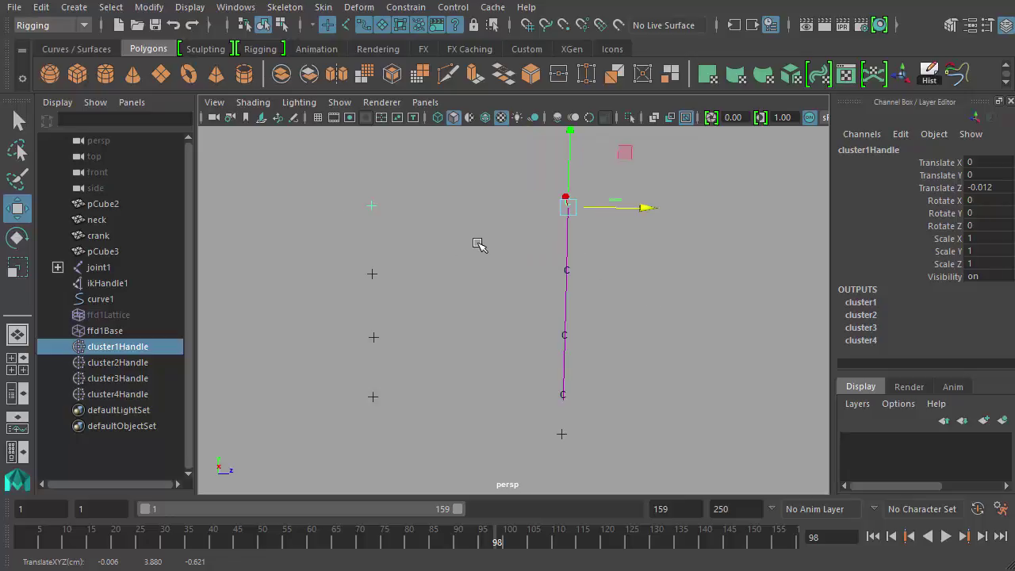
- Show Polygons, IK Handles and Joints again and hide Deformers in the viewport
{"action": "left_click", "coordinate": [339, 102]}
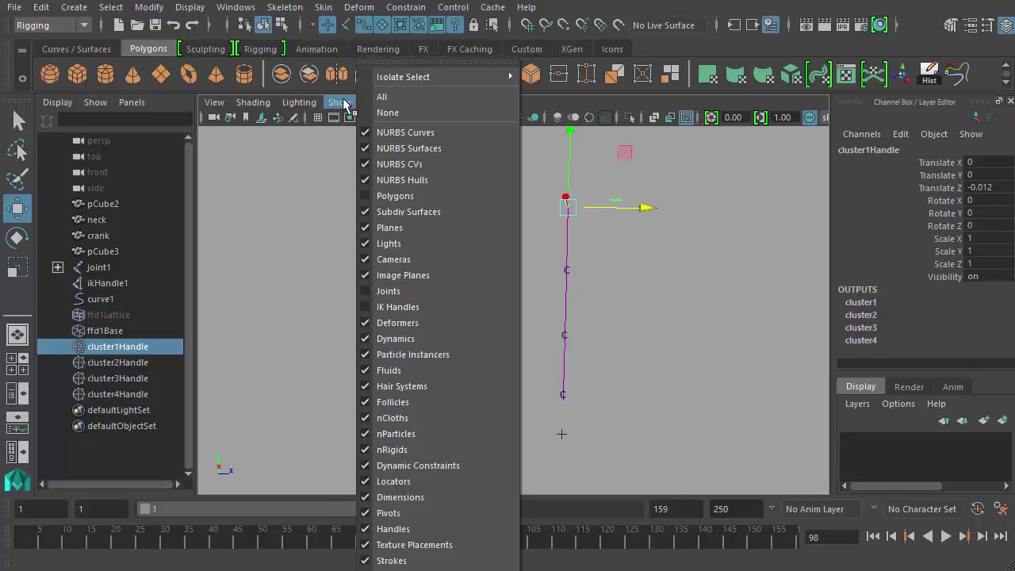
{"action": "left_click", "coordinate": [395, 196]}
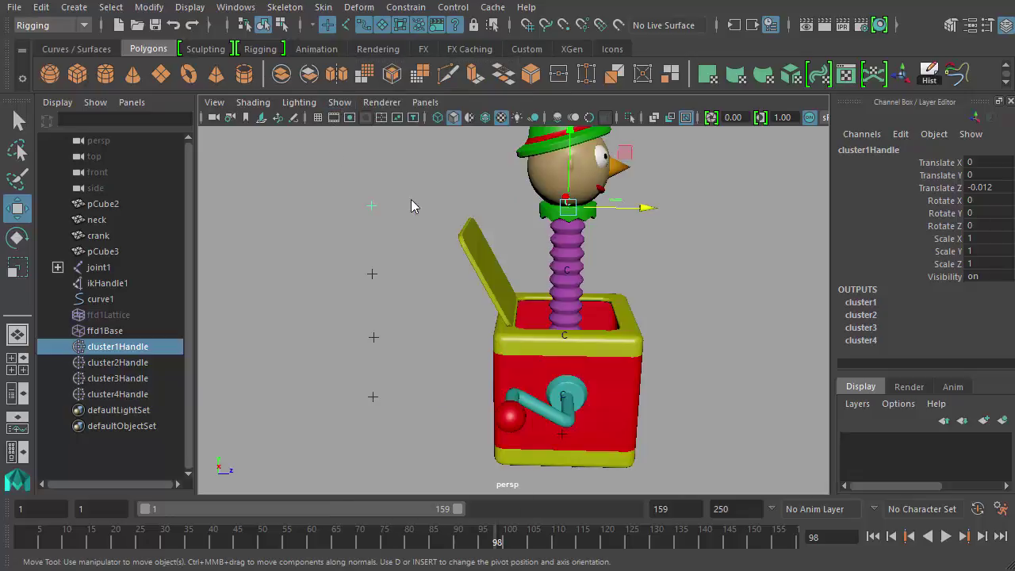
{"action": "left_click", "coordinate": [338, 102]}
{"action": "left_click", "coordinate": [397, 306]}
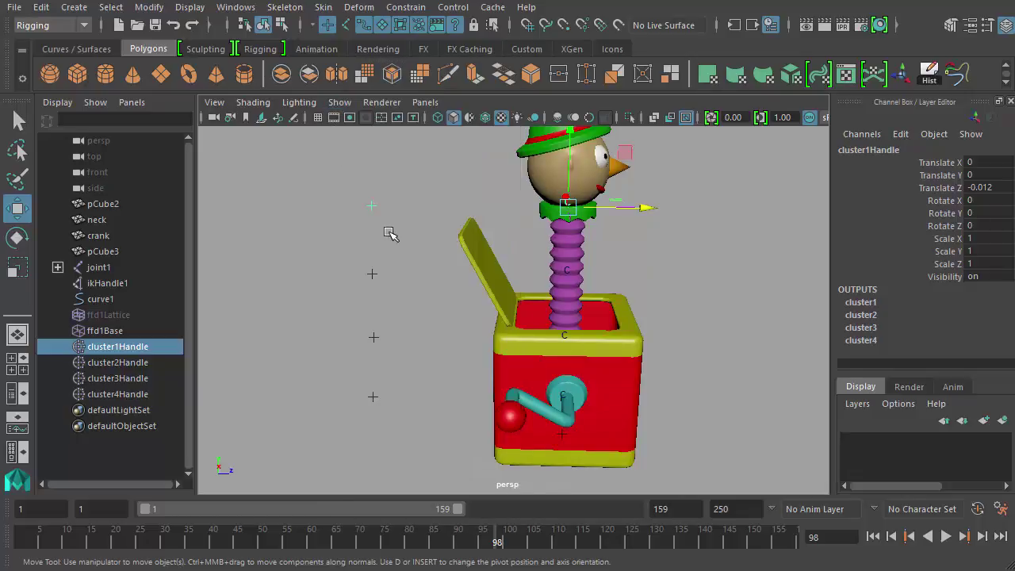
{"action": "left_click", "coordinate": [338, 102]}
{"action": "left_click", "coordinate": [388, 292]}
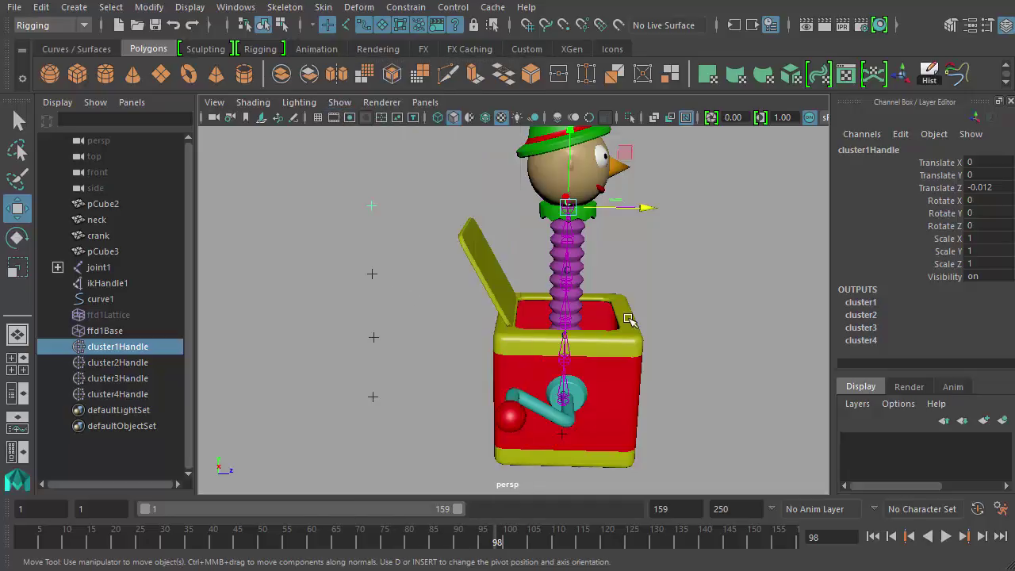
{"action": "left_click_drag", "start_coordinate": [632, 323], "coordinate": [556, 310], "text": "alt"}
{"action": "left_click", "coordinate": [716, 335]}
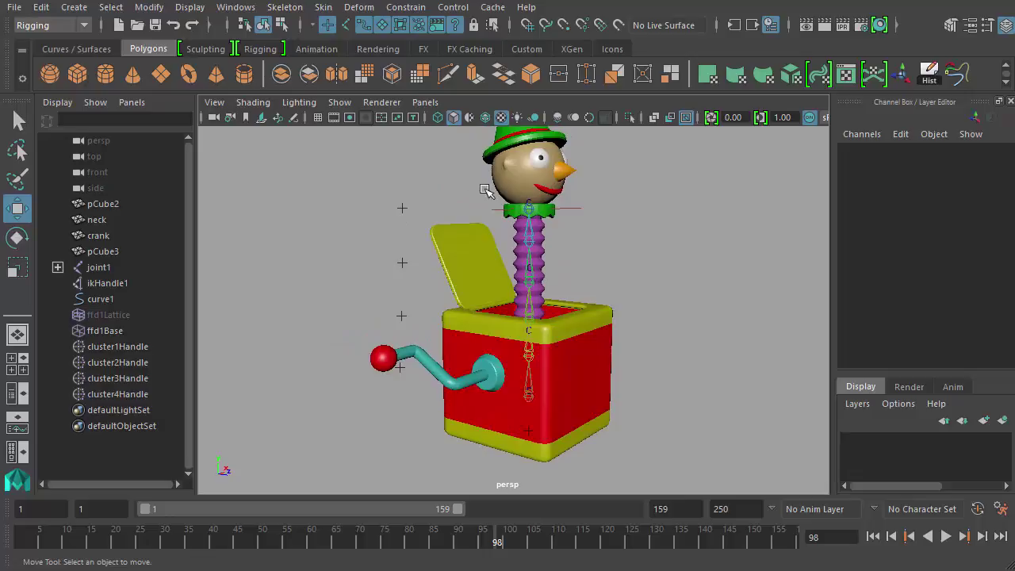
{"action": "left_click", "coordinate": [339, 103]}
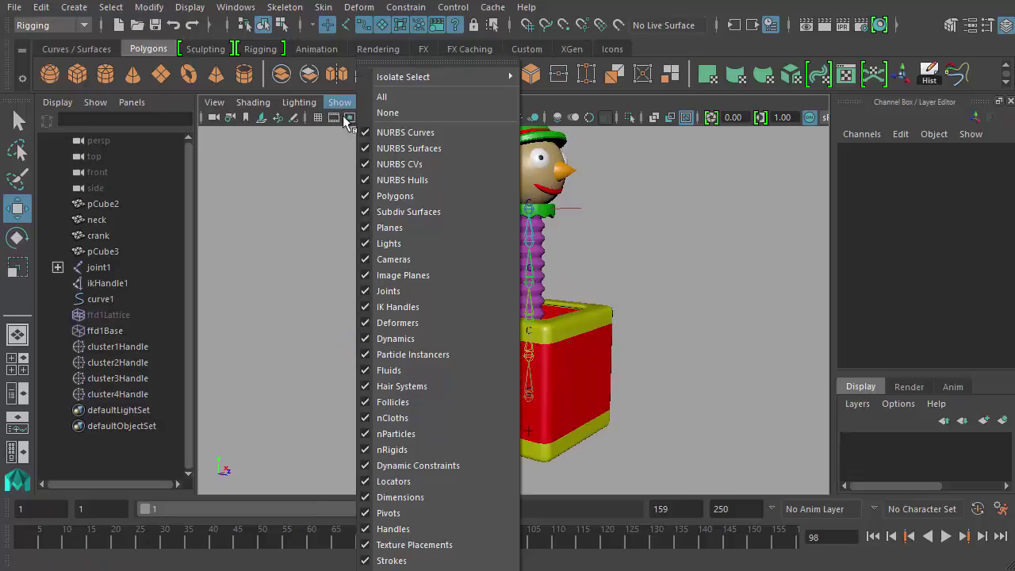
{"action": "left_click", "coordinate": [406, 334]}
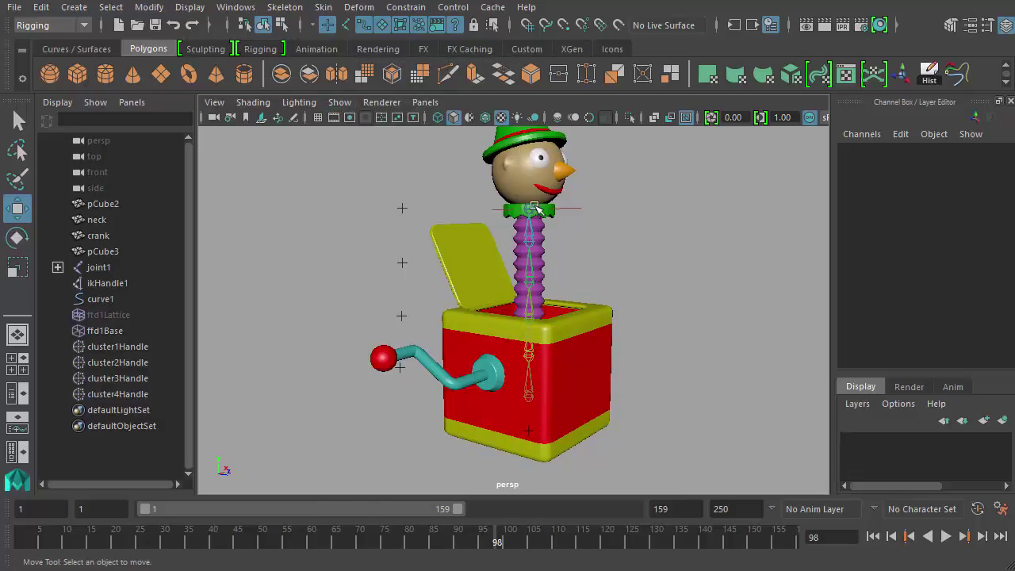
- Test-bend the neck with each of cluster1–cluster4 via their side handles
{"action": "left_click_drag", "start_coordinate": [669, 399], "coordinate": [698, 399], "text": "alt"}
{"action": "left_click_drag", "start_coordinate": [315, 182], "coordinate": [418, 287]}
{"action": "left_click_drag", "start_coordinate": [368, 314], "coordinate": [364, 369]}
{"action": "left_click", "coordinate": [387, 208]}
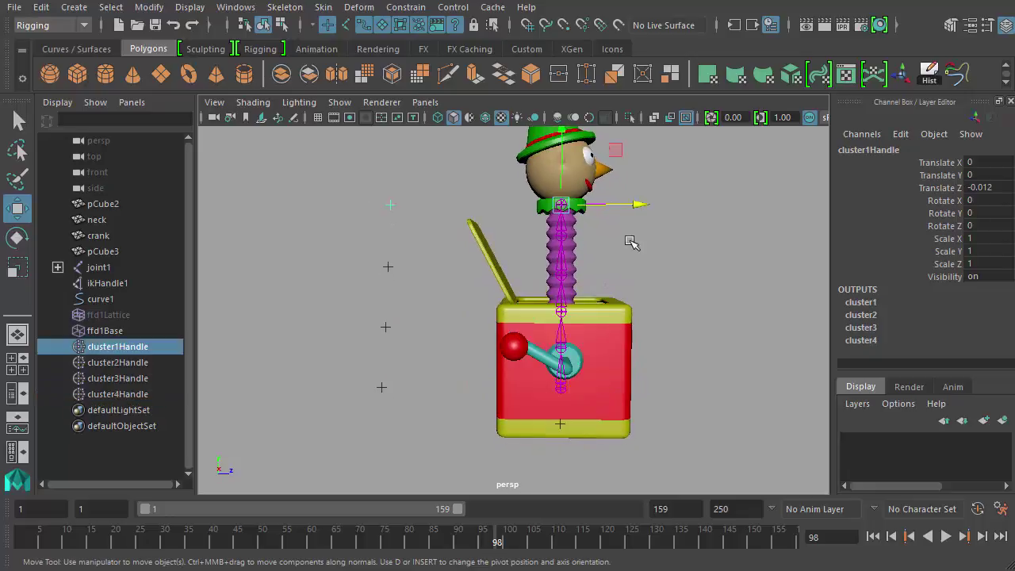
{"action": "mouse_move", "coordinate": [631, 210]}
{"action": "left_mouse_down", "text": "alt"}
{"action": "mouse_move", "coordinate": [644, 220]}
{"action": "mouse_move", "coordinate": [608, 210]}
{"action": "mouse_move", "coordinate": [650, 220]}
{"action": "mouse_move", "coordinate": [600, 216]}
{"action": "mouse_move", "coordinate": [638, 214]}
{"action": "left_mouse_up", "text": "alt"}
{"action": "left_click_drag", "start_coordinate": [415, 251], "coordinate": [361, 294]}
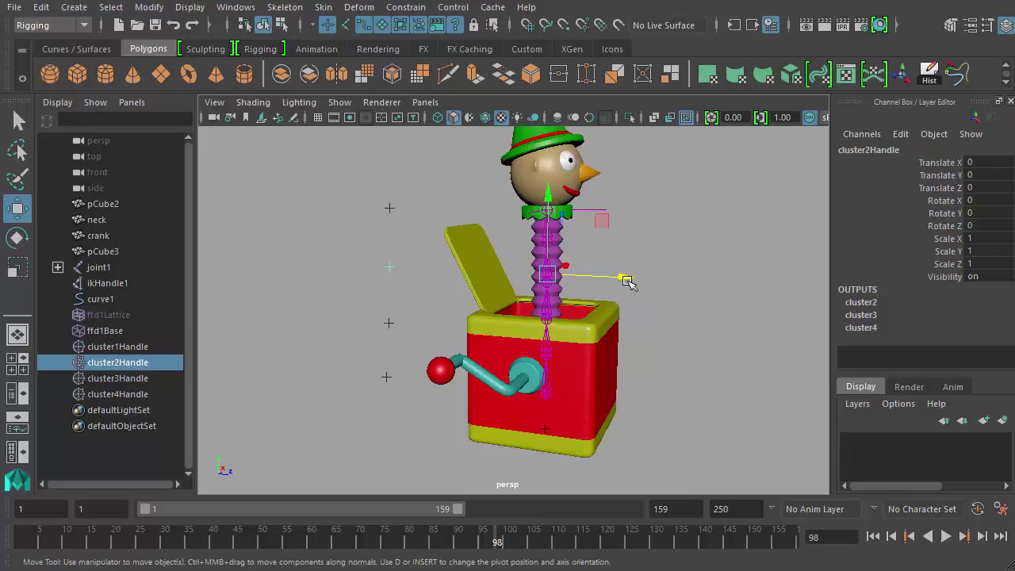
{"action": "mouse_move", "coordinate": [627, 279]}
{"action": "left_mouse_down"}
{"action": "mouse_move", "coordinate": [605, 274]}
{"action": "mouse_move", "coordinate": [661, 274]}
{"action": "mouse_move", "coordinate": [628, 278]}
{"action": "left_mouse_up"}
{"action": "left_click", "coordinate": [389, 322]}
{"action": "left_click_drag", "start_coordinate": [623, 344], "coordinate": [576, 337]}
{"action": "left_click", "coordinate": [386, 377]}
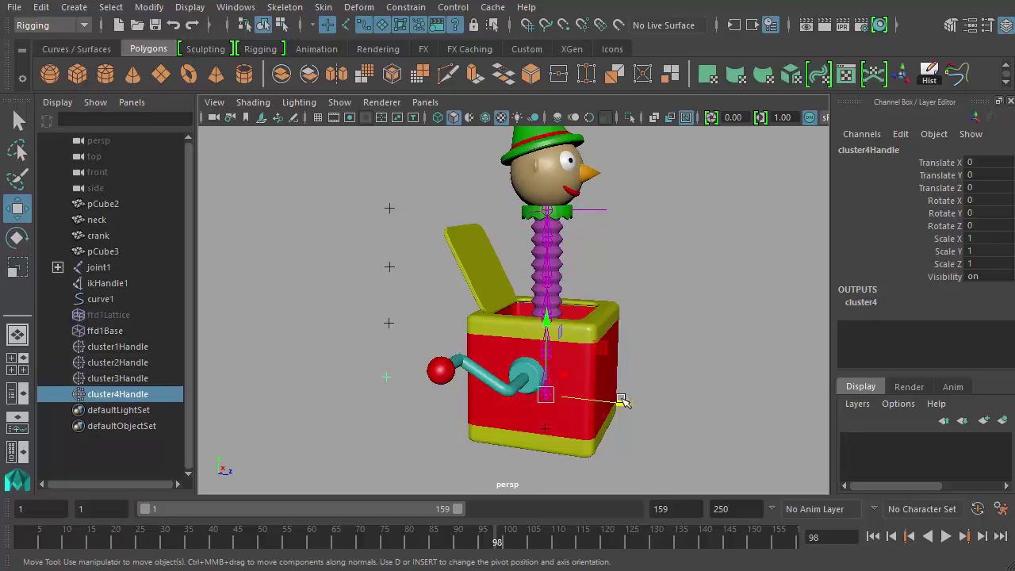
{"action": "mouse_move", "coordinate": [618, 402]}
{"action": "left_mouse_down"}
{"action": "mouse_move", "coordinate": [650, 407]}
{"action": "mouse_move", "coordinate": [562, 391]}
{"action": "mouse_move", "coordinate": [619, 402]}
{"action": "left_mouse_up"}
- Select all four cluster handles, check their translate channels, then clear the selection
{"action": "left_click_drag", "start_coordinate": [357, 187], "coordinate": [425, 429]}
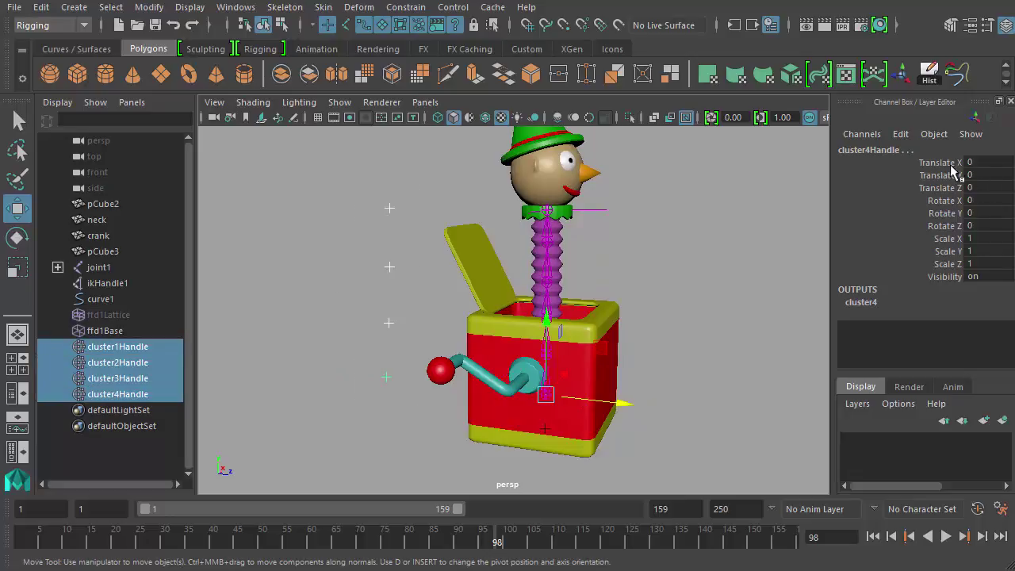
{"action": "mouse_move", "coordinate": [938, 163]}
{"action": "left_mouse_down"}
{"action": "mouse_move", "coordinate": [954, 220]}
{"action": "mouse_move", "coordinate": [944, 176]}
{"action": "left_mouse_up"}
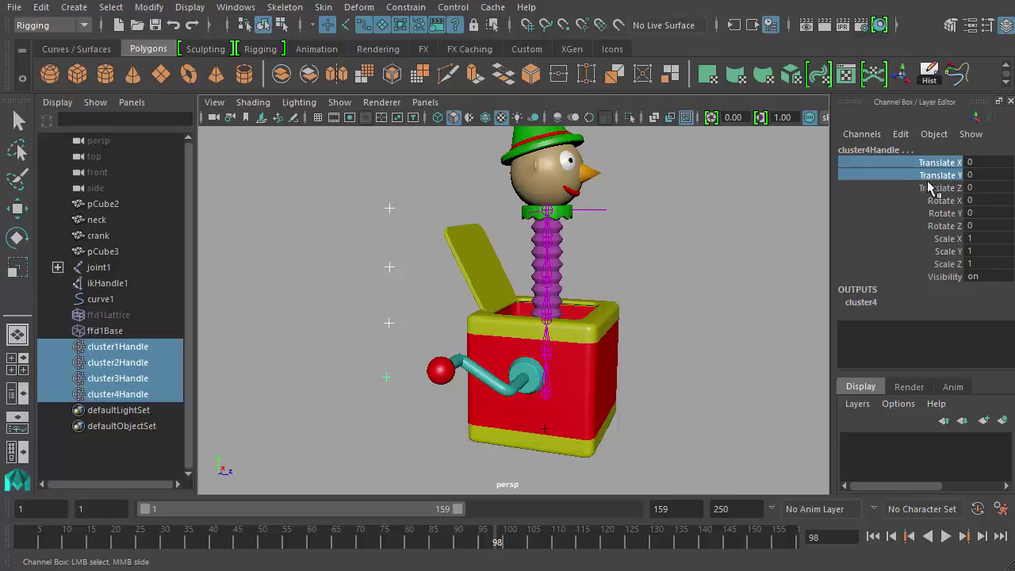
{"action": "left_click", "coordinate": [365, 239]}
{"action": "key", "text": "w"}
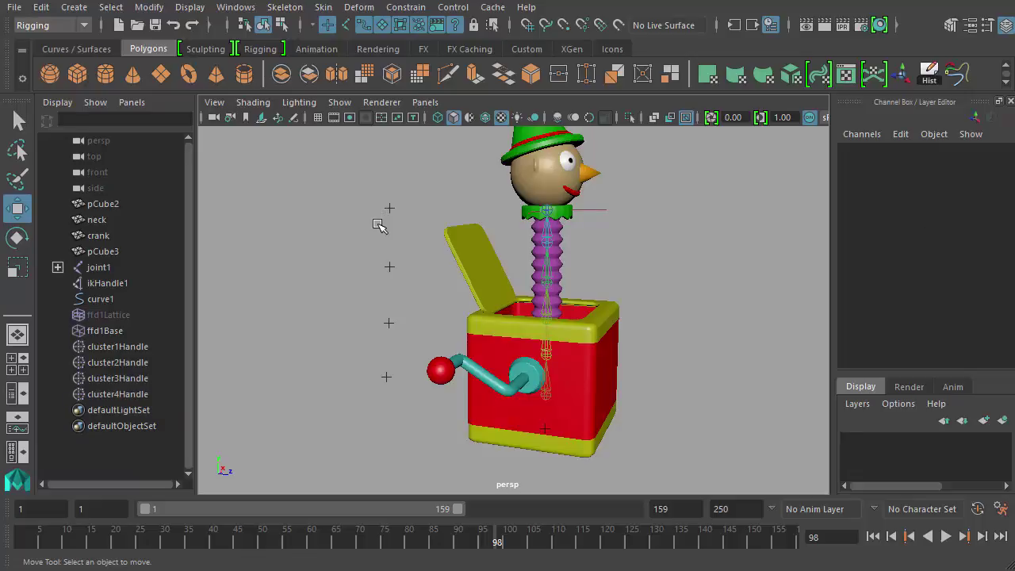
{"action": "left_click_drag", "start_coordinate": [355, 234], "coordinate": [547, 291], "text": "alt"}
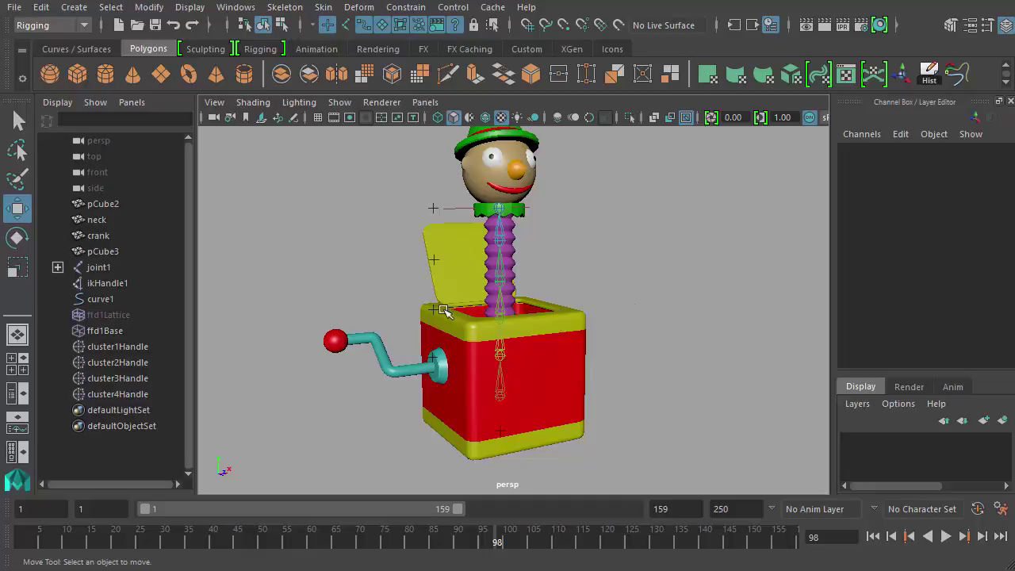
{"action": "left_click", "coordinate": [463, 272]}
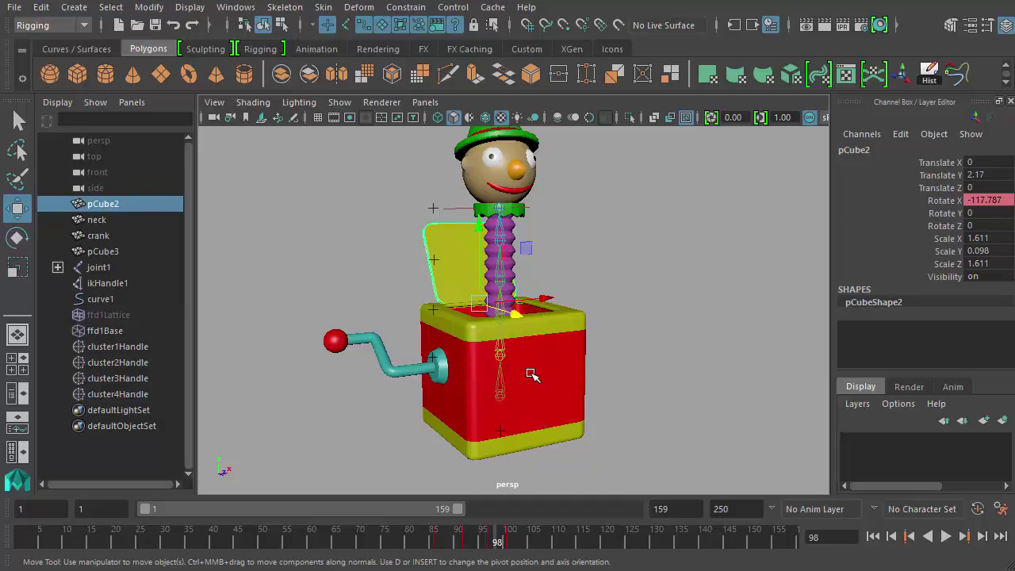
{"action": "left_click", "coordinate": [596, 392]}
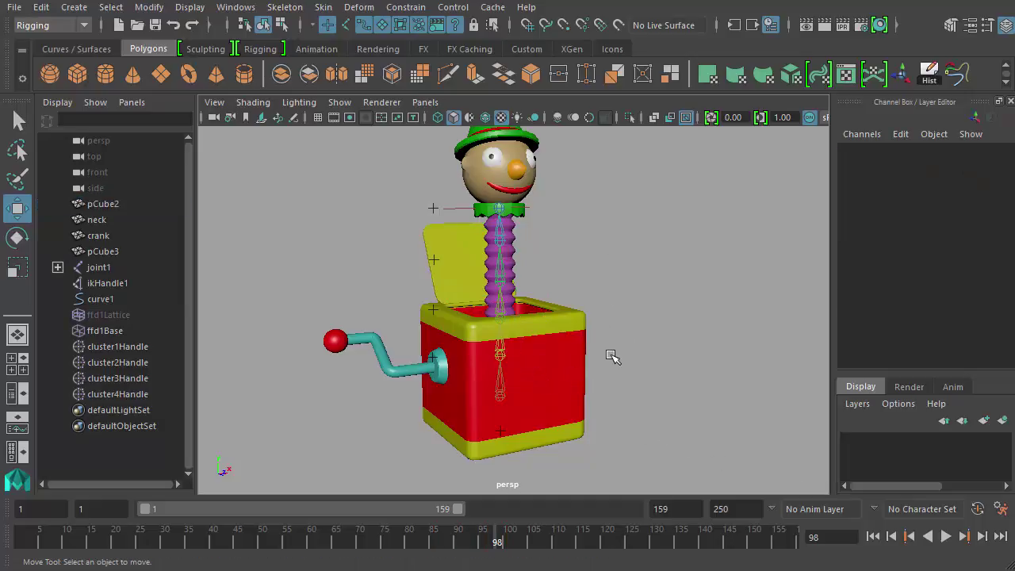
{"action": "left_click_drag", "start_coordinate": [628, 283], "coordinate": [476, 291], "text": "alt"}
{"action": "mouse_move", "coordinate": [373, 227]}
{"action": "left_mouse_down"}
{"action": "mouse_move", "coordinate": [401, 431]}
{"action": "mouse_move", "coordinate": [429, 439]}
{"action": "mouse_move", "coordinate": [390, 262]}
{"action": "mouse_move", "coordinate": [379, 324]}
{"action": "left_mouse_up"}
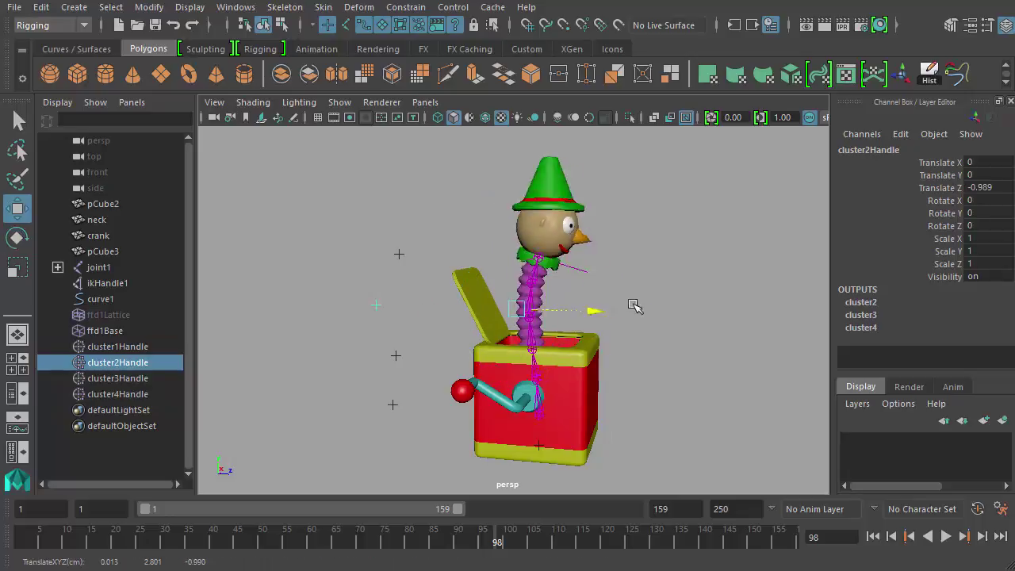